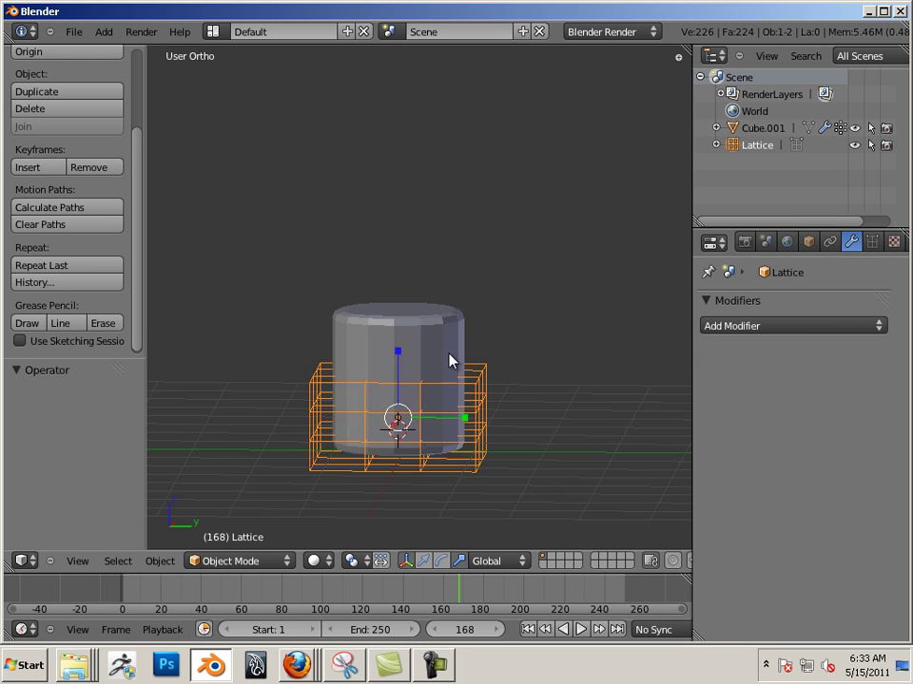
Inspect the stump mesh and lattice cage from orbited and straight side views
right_click(446, 340)
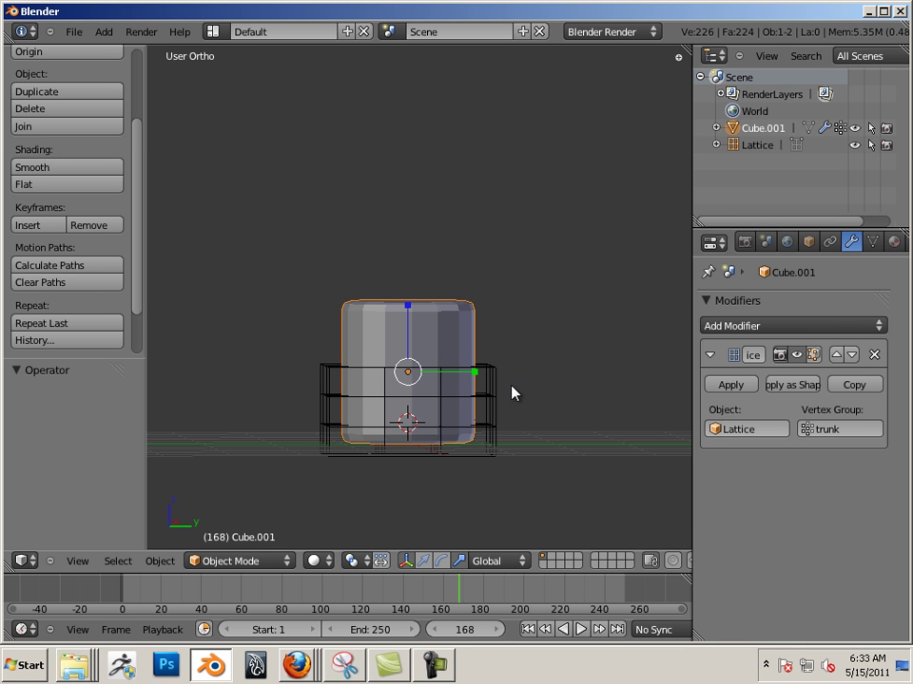
scroll(509, 298, "up", 1)
scroll(509, 300, "up", 1)
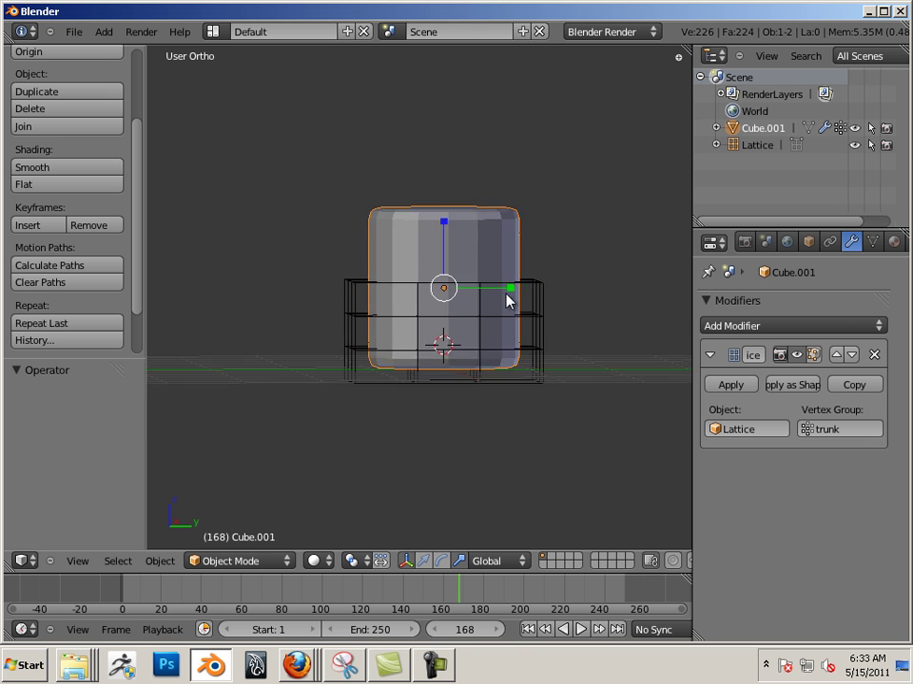
scroll(542, 320, "up", 2)
mouse_move(541, 320)
middle_mouse_down()
mouse_move(501, 315)
mouse_move(535, 426)
mouse_move(530, 421)
mouse_move(643, 456)
mouse_move(625, 508)
mouse_move(497, 424)
mouse_move(521, 433)
mouse_move(531, 419)
middle_mouse_up()
right_click(542, 423)
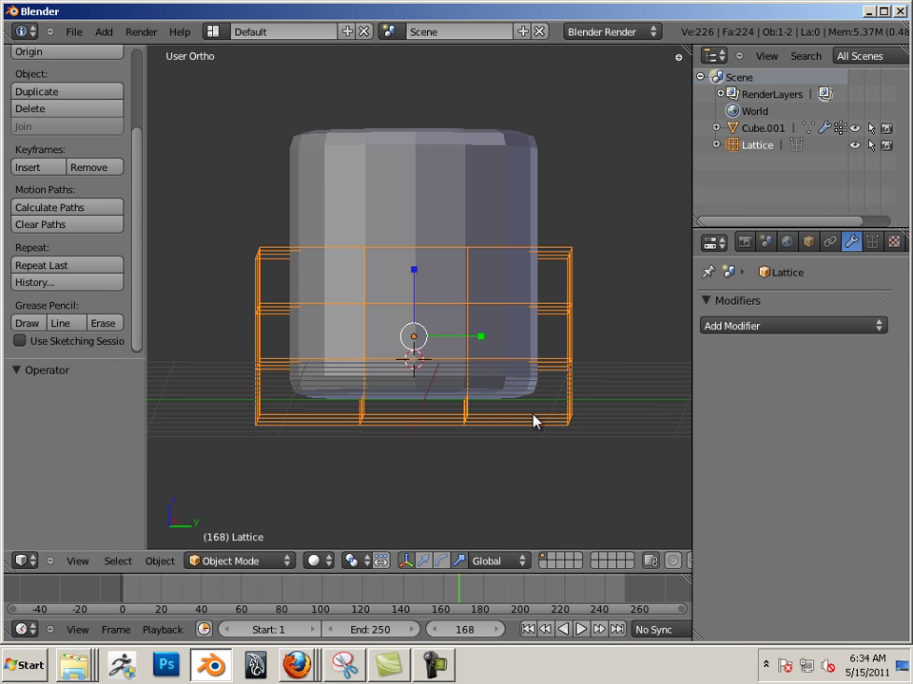
key("KP_3")
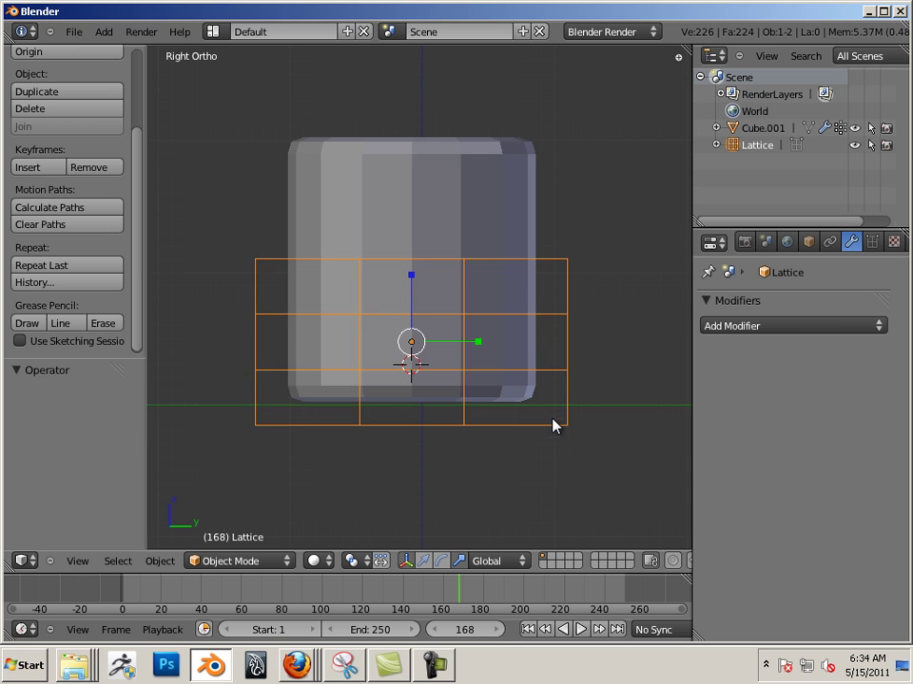
scroll(562, 419, "down", 2)
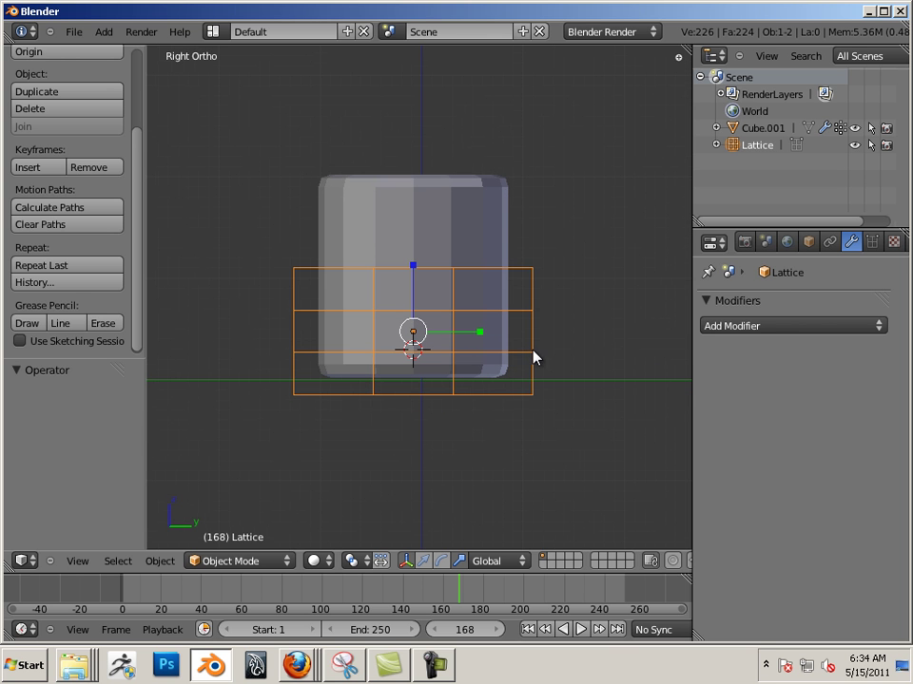
scroll(522, 374, "down", 1)
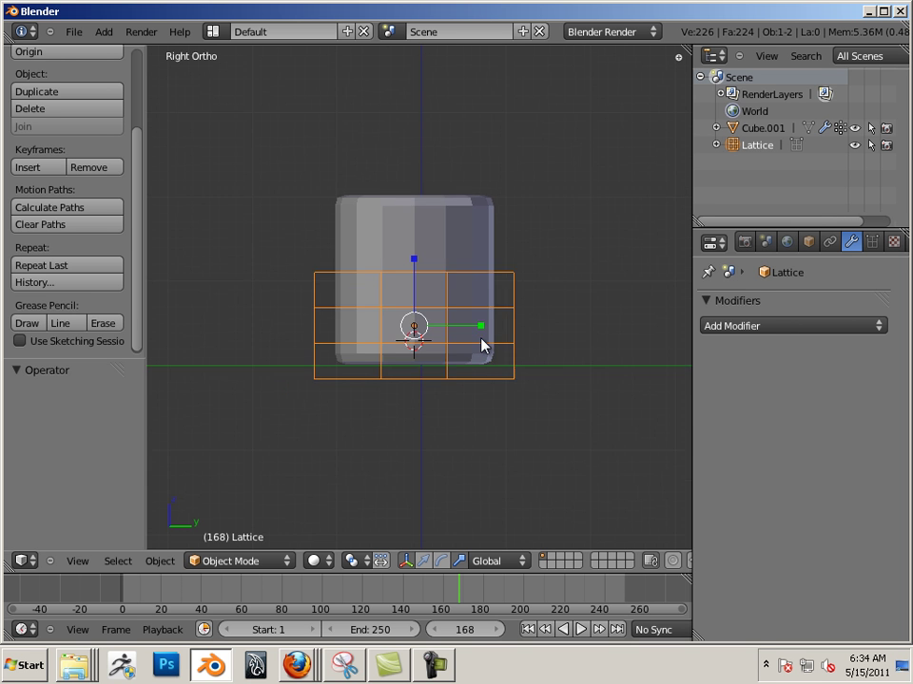
scroll(481, 346, "down", 1)
scroll(488, 259, "down", 1)
mouse_move(462, 344)
middle_mouse_down()
mouse_move(501, 429)
mouse_move(599, 367)
mouse_move(544, 375)
mouse_move(488, 331)
mouse_move(457, 352)
mouse_move(476, 383)
middle_mouse_up()
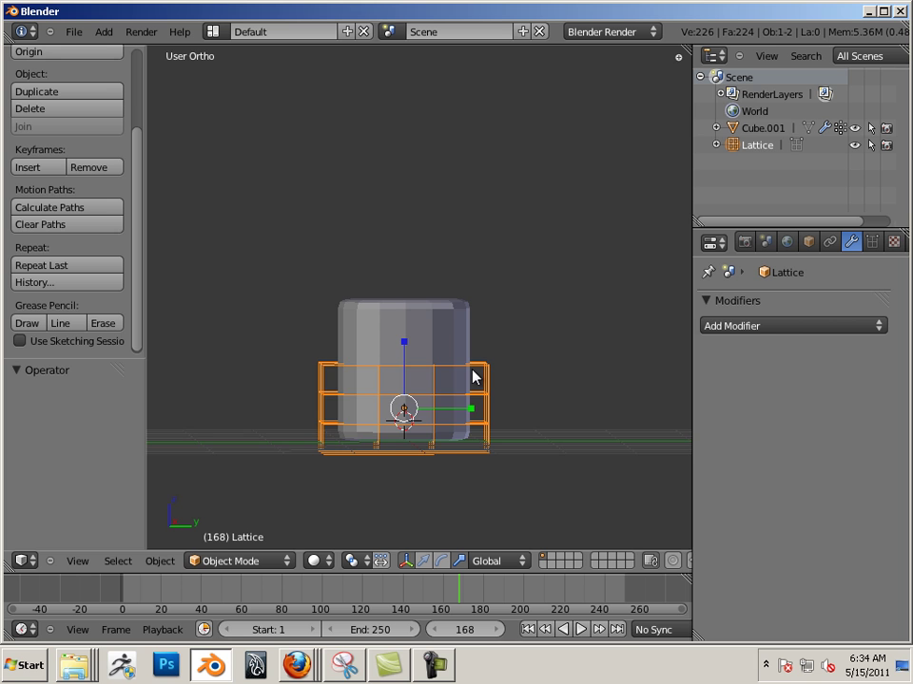
key("KP_3")
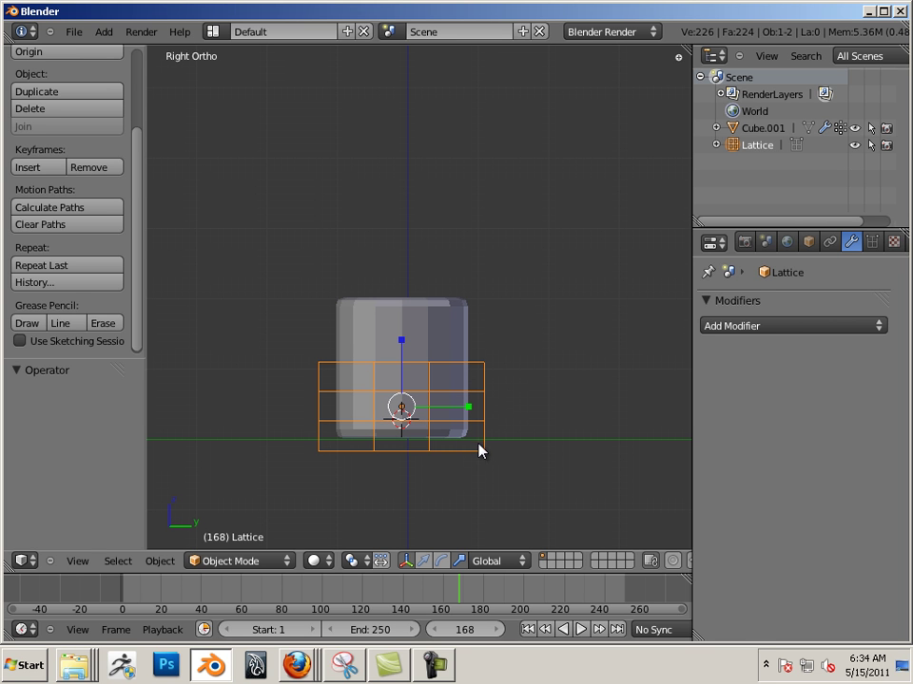
Clear the trunk vertex group from the stump's Lattice modifier
right_click(448, 342)
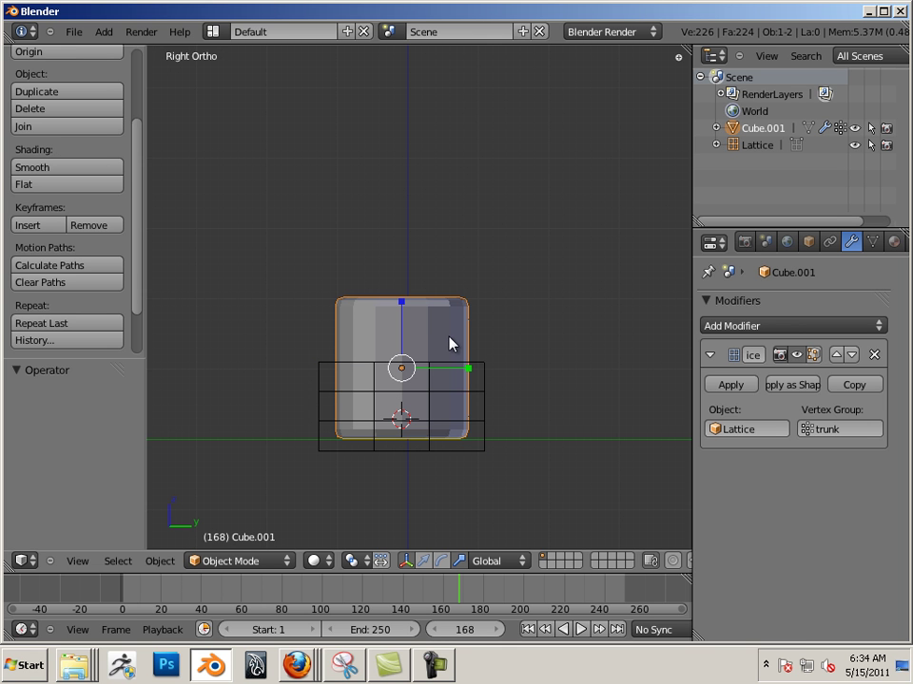
right_click(487, 452)
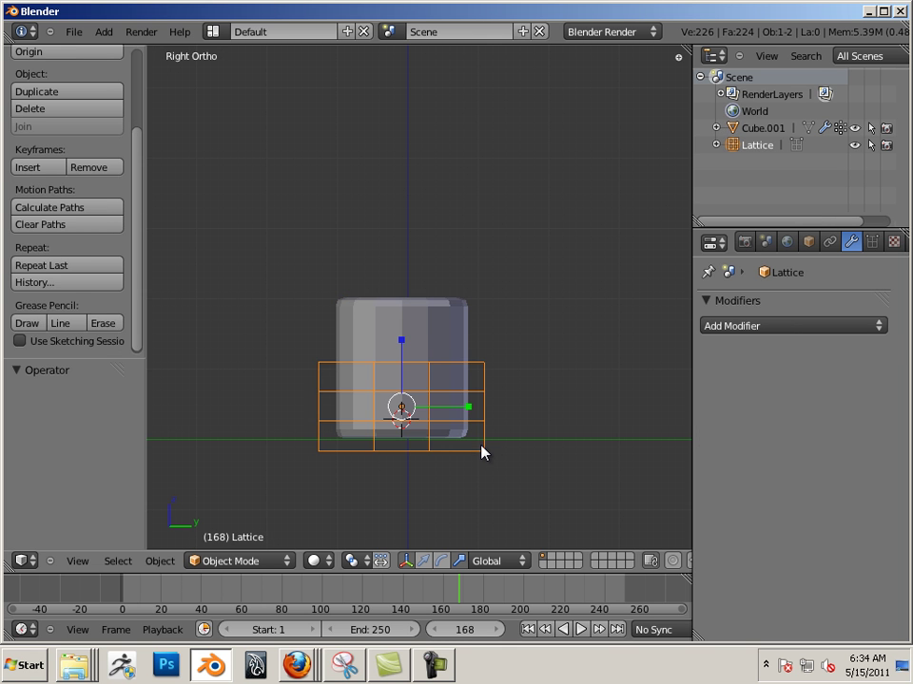
right_click(460, 323)
left_click(844, 430)
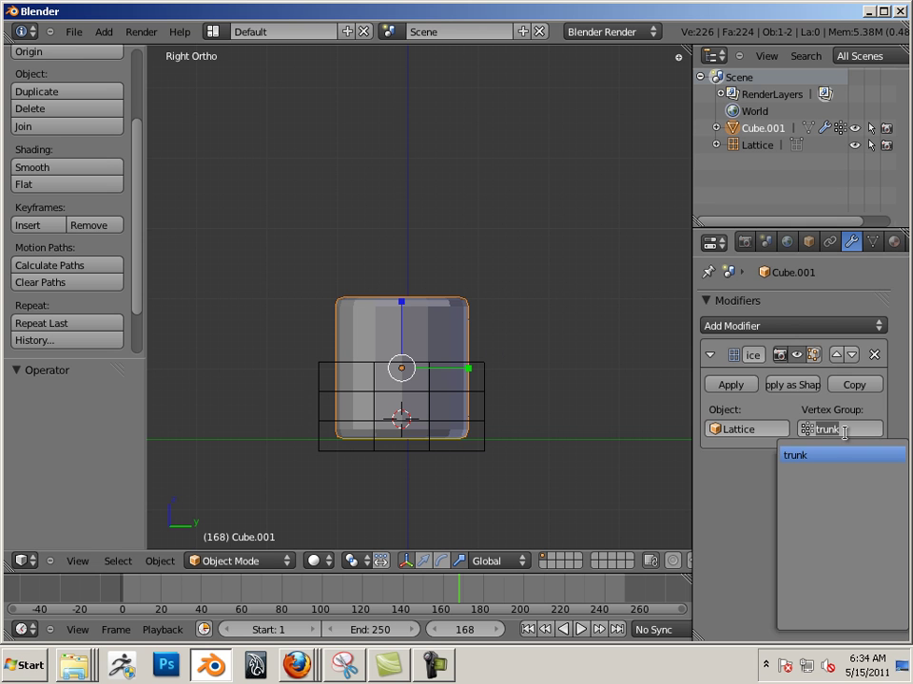
key("BackSpace")
key("Return")
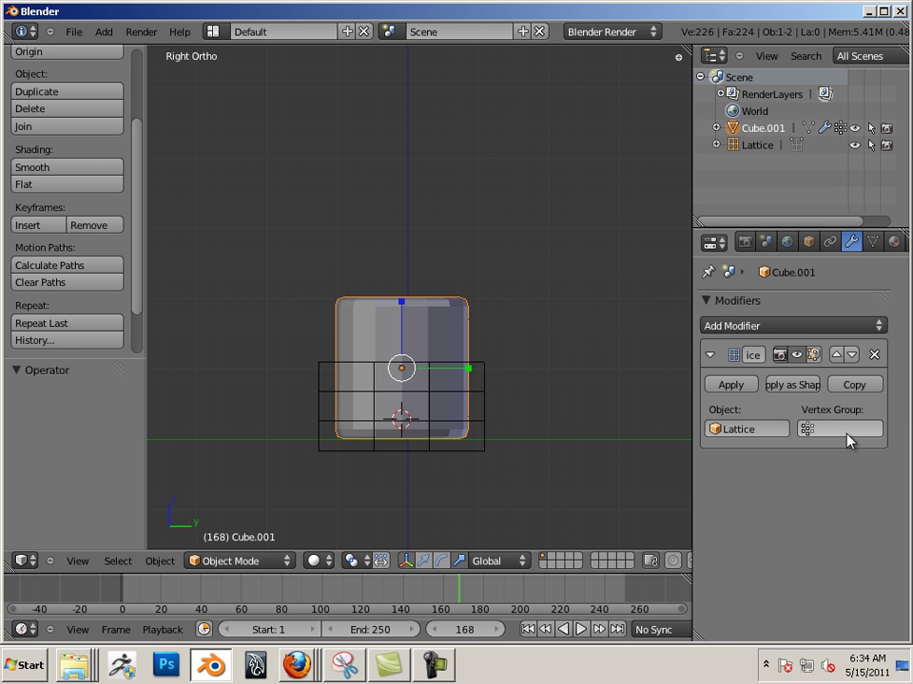
Replace the stump's Lattice modifier with a new one whose Object is Lattice
right_click(478, 450)
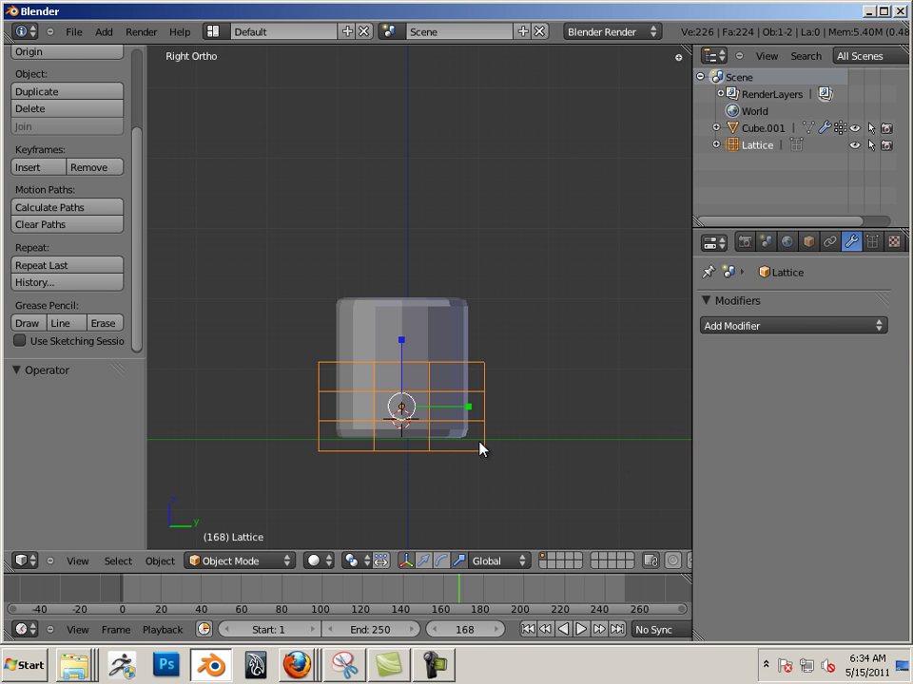
right_click(455, 383)
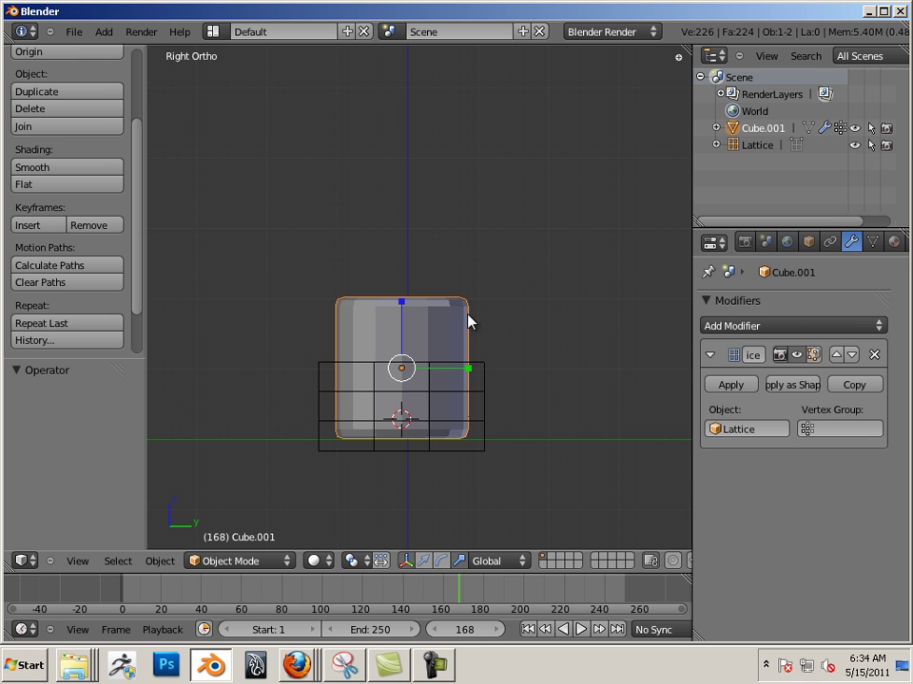
left_click(873, 355)
left_click(854, 326)
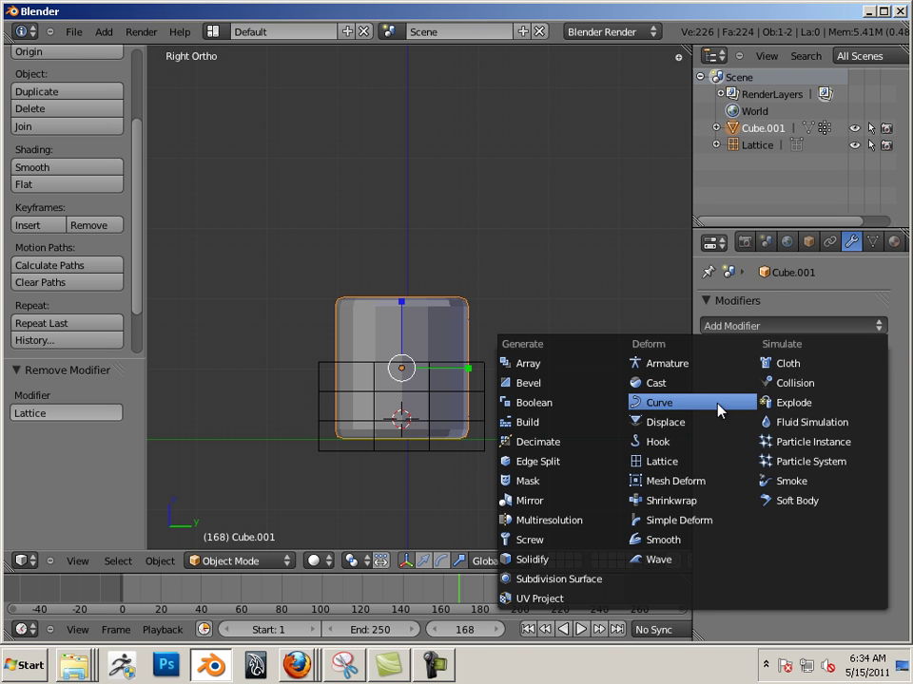
left_click(703, 462)
left_click(740, 429)
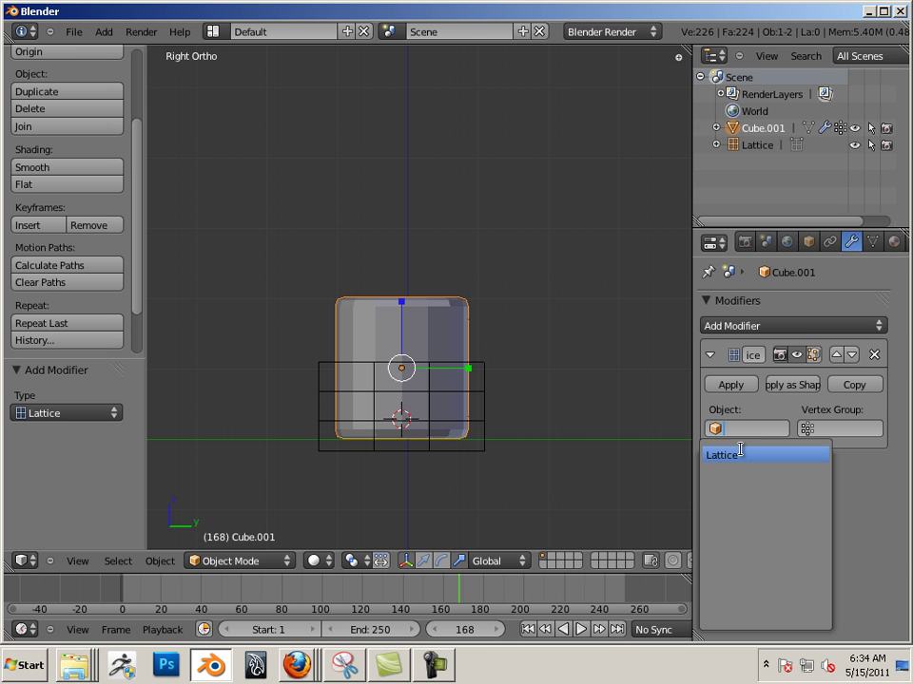
left_click(741, 453)
middle_click_drag(542, 439, 559, 348, "shift")
scroll(556, 362, "up", 2)
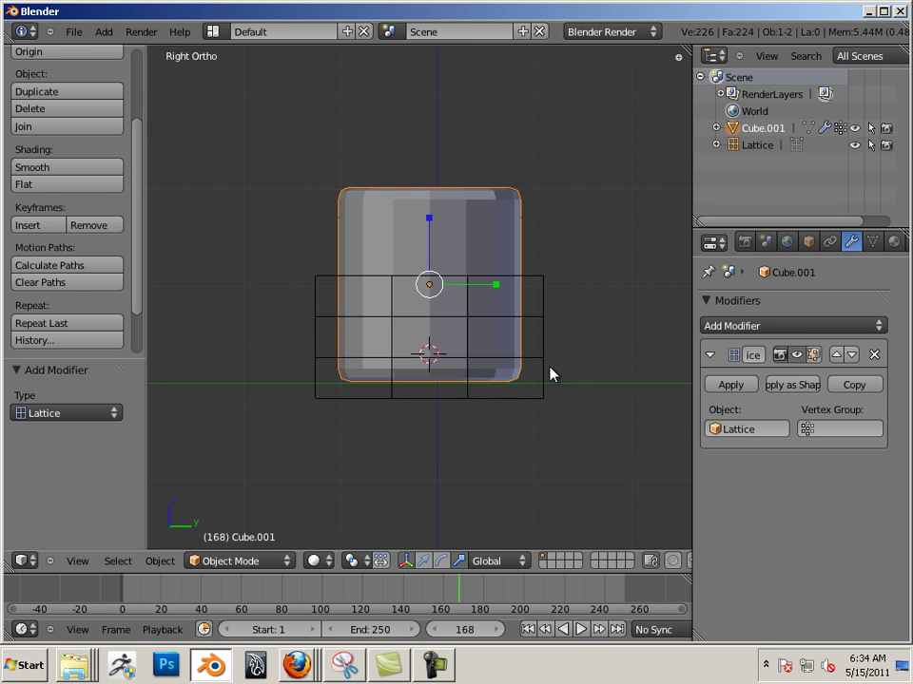
In lattice Edit Mode, scale the lower rows of points along Y to widen the base
right_click(544, 386)
key("Tab")
left_click_drag(310, 315, 585, 442)
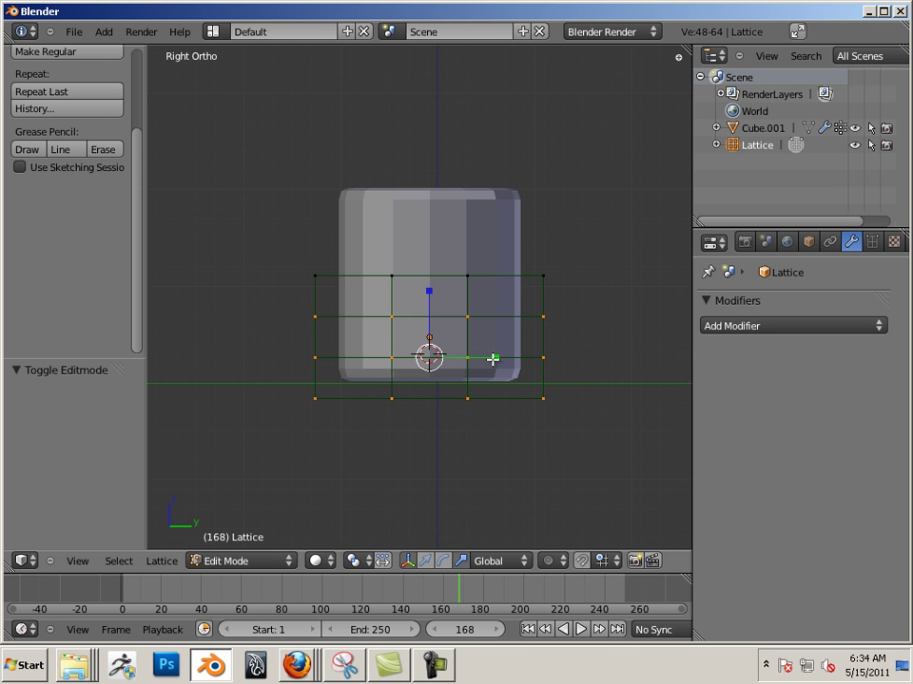
key("s")
key("y")
left_click(541, 365)
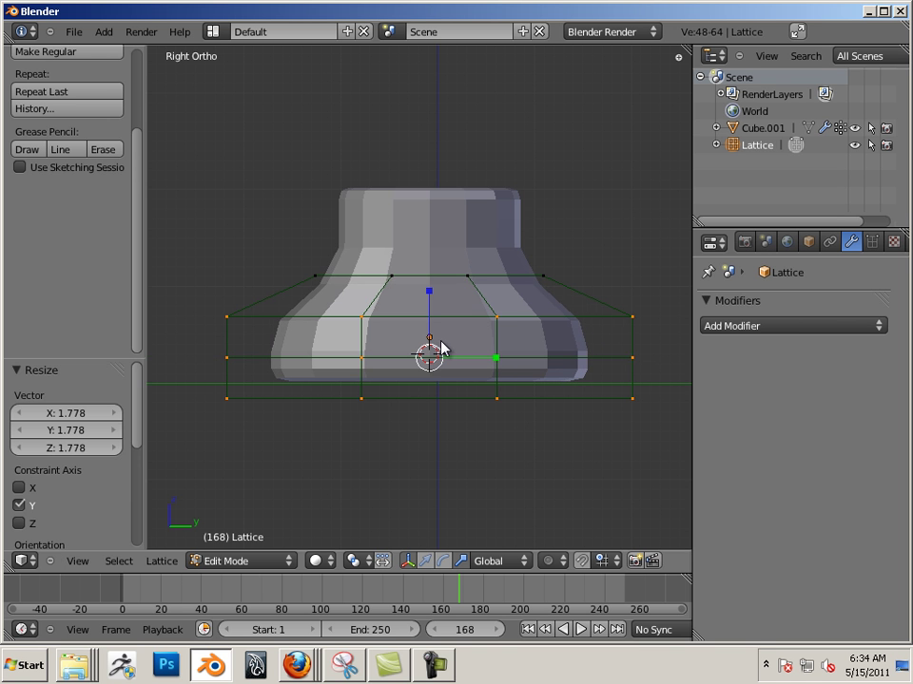
From top view, push the left column of lattice points outward along X
key("KP_7")
key("b")
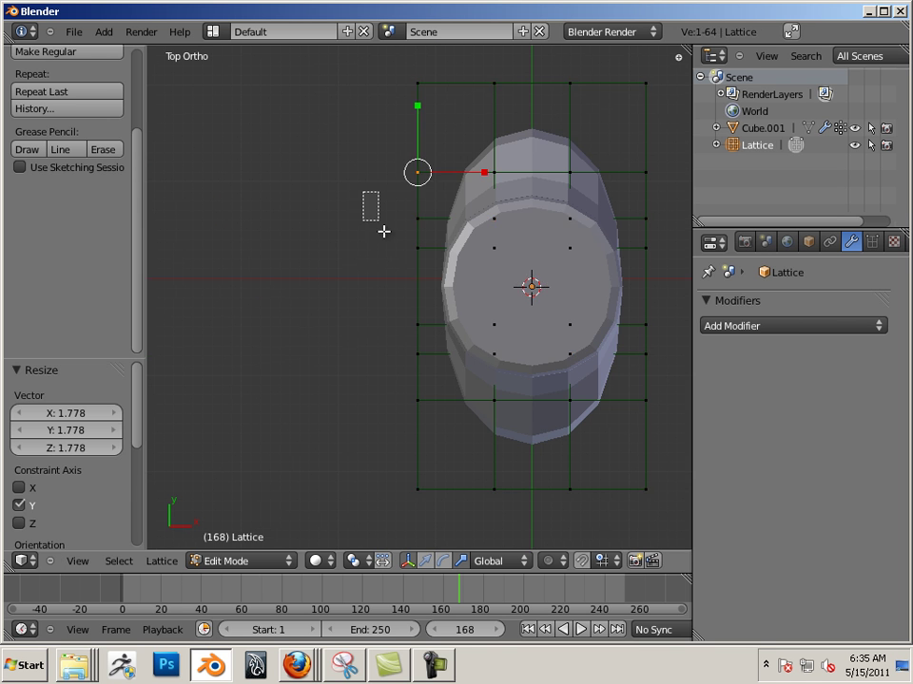
left_click_drag(362, 189, 424, 289)
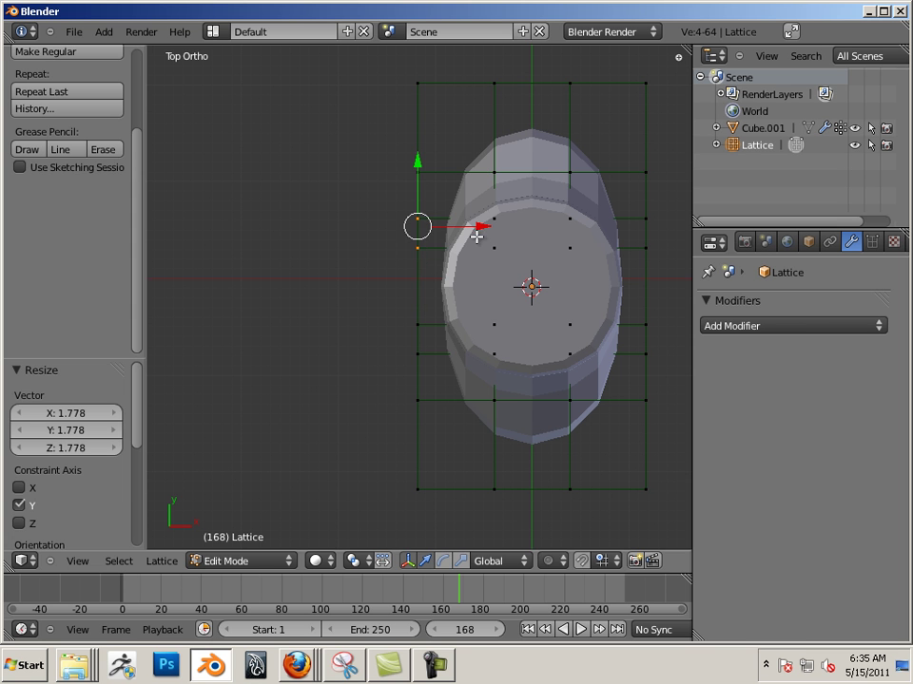
left_click_drag(476, 237, 343, 201)
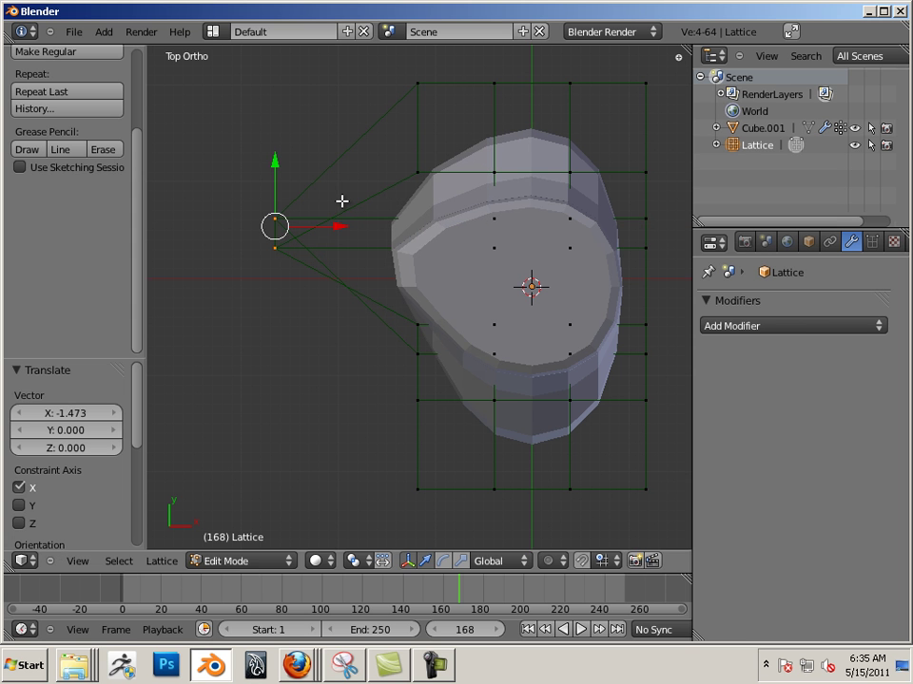
mouse_move(295, 358)
middle_mouse_down()
mouse_move(369, 285)
mouse_move(431, 300)
mouse_move(494, 271)
mouse_move(444, 243)
mouse_move(617, 242)
mouse_move(303, 300)
mouse_move(437, 302)
mouse_move(585, 466)
middle_mouse_up()
key("g")
key("x")
left_click(315, 281)
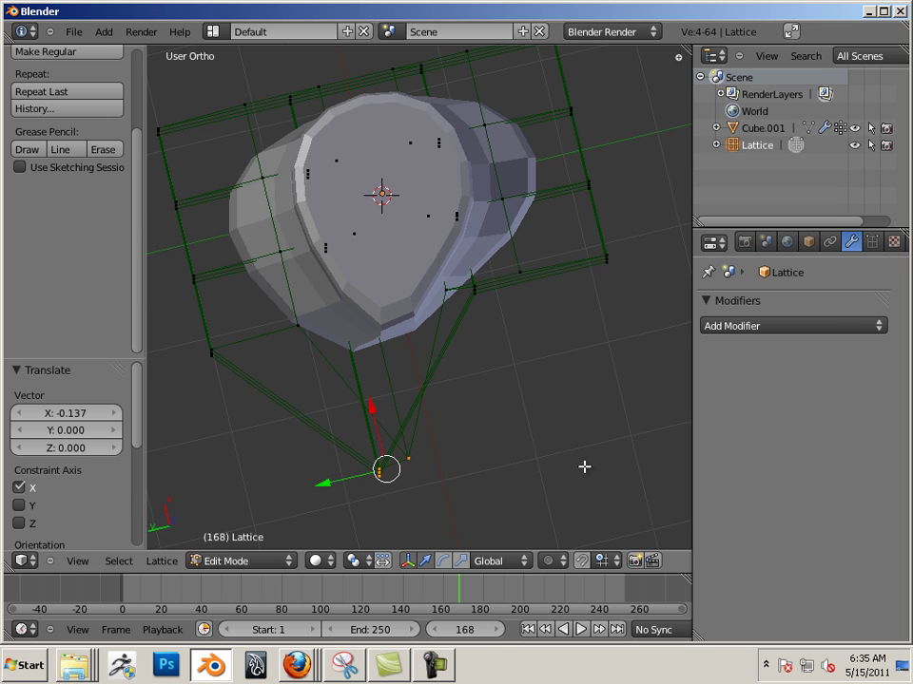
Box-select another group of lattice points and move it along X
right_click(520, 275)
key("b")
left_click_drag(501, 260, 577, 333)
key("g")
key("x")
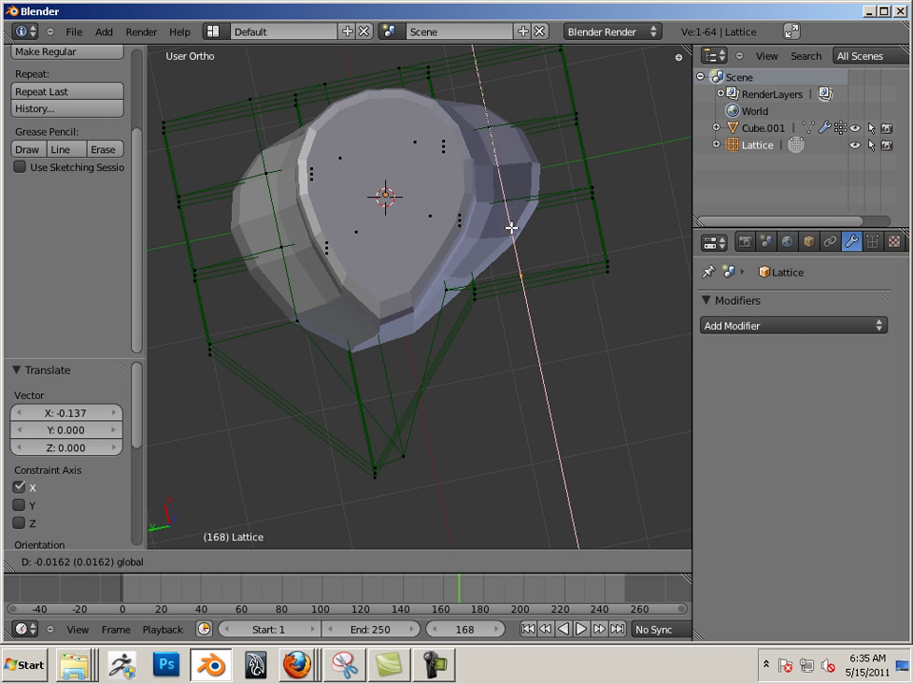
left_click(436, 398)
mouse_move(436, 398)
middle_mouse_down()
mouse_move(225, 291)
mouse_move(265, 301)
mouse_move(295, 326)
mouse_move(283, 306)
mouse_move(316, 369)
middle_mouse_up()
Move the left-end lattice points along X to extend the root leftward
key("b")
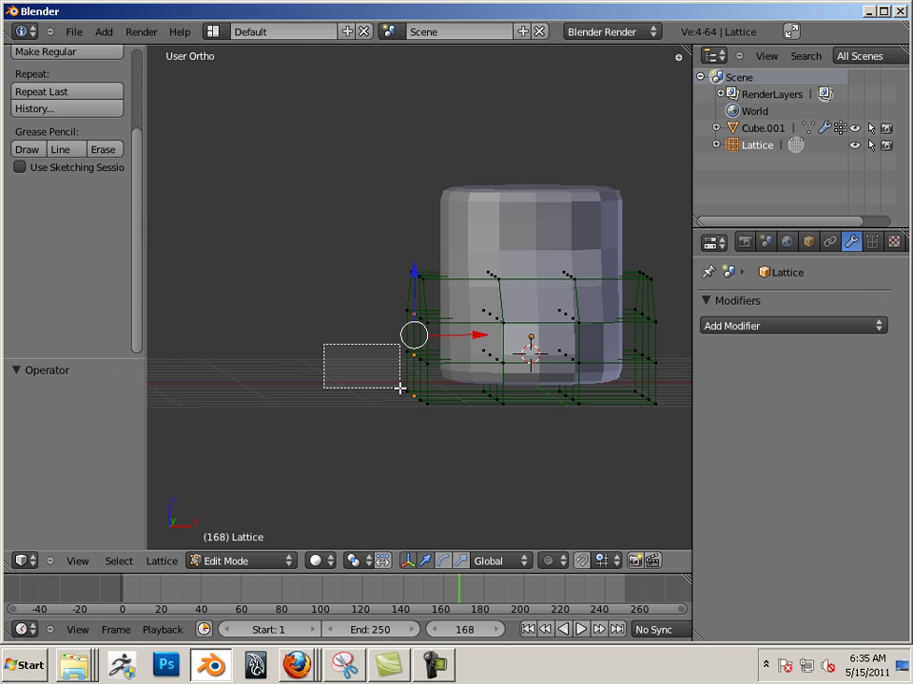
left_click_drag(324, 344, 472, 402)
key("g")
key("x")
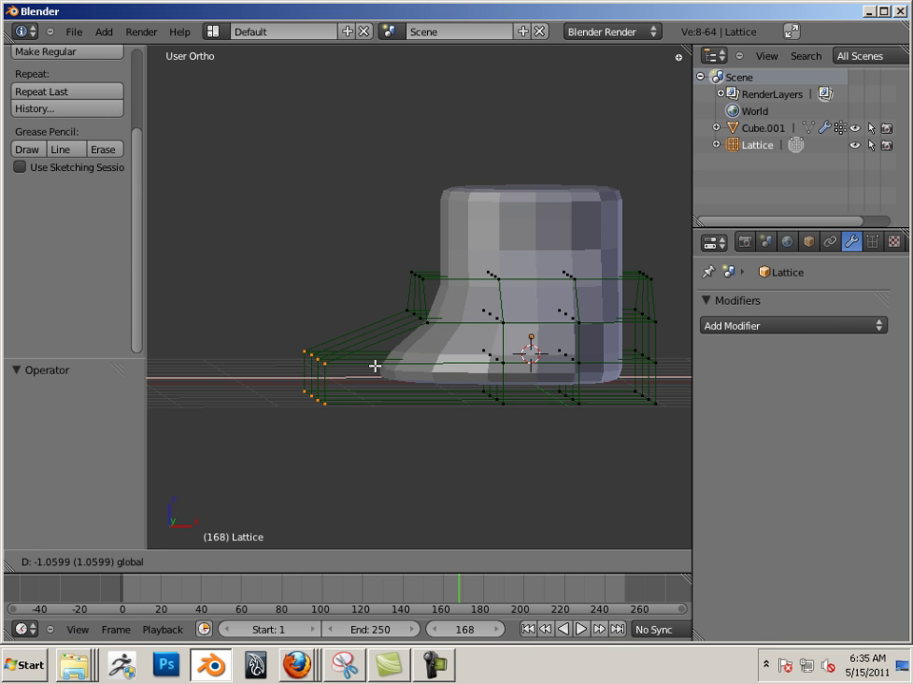
left_click(377, 372)
mouse_move(260, 323)
middle_mouse_down()
mouse_move(485, 367)
mouse_move(275, 353)
mouse_move(551, 389)
mouse_move(358, 305)
mouse_move(362, 289)
middle_mouse_up()
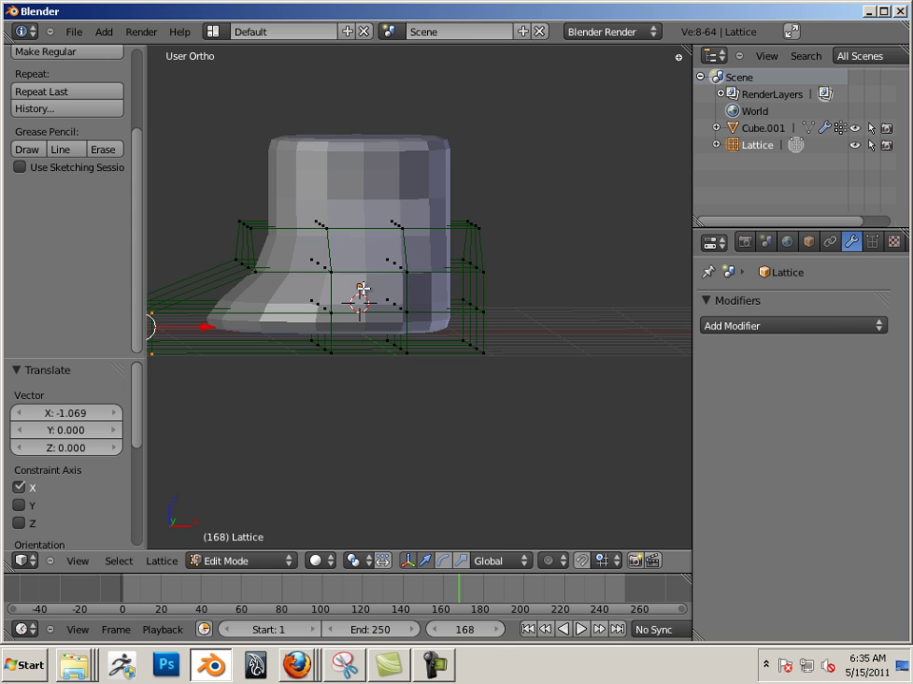
Move the right-side lattice points along X to extend the root rightward
left_click_drag(476, 321, 481, 328)
key("g")
key("x")
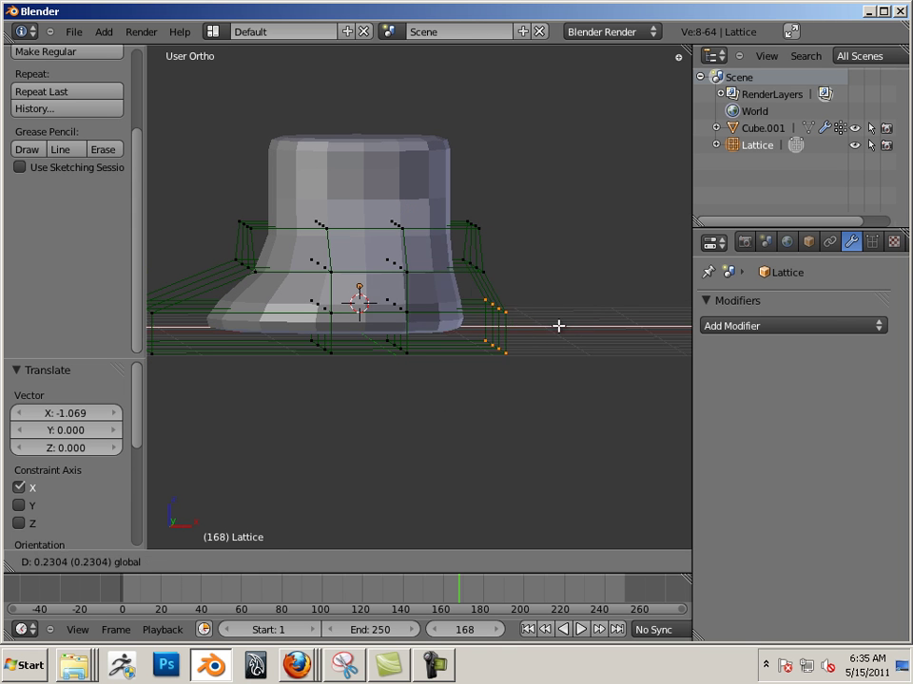
left_click(627, 332)
mouse_move(627, 332)
middle_mouse_down()
mouse_move(419, 301)
mouse_move(523, 398)
mouse_move(577, 353)
mouse_move(539, 387)
mouse_move(554, 361)
middle_mouse_up()
Box-select a right-side group of lattice points and move it along Y
right_click(583, 348)
key("b")
mouse_move(546, 356)
left_mouse_down()
mouse_move(588, 424)
mouse_move(601, 424)
left_mouse_up()
mouse_move(601, 424)
middle_mouse_down()
mouse_move(616, 384)
mouse_move(606, 359)
middle_mouse_up()
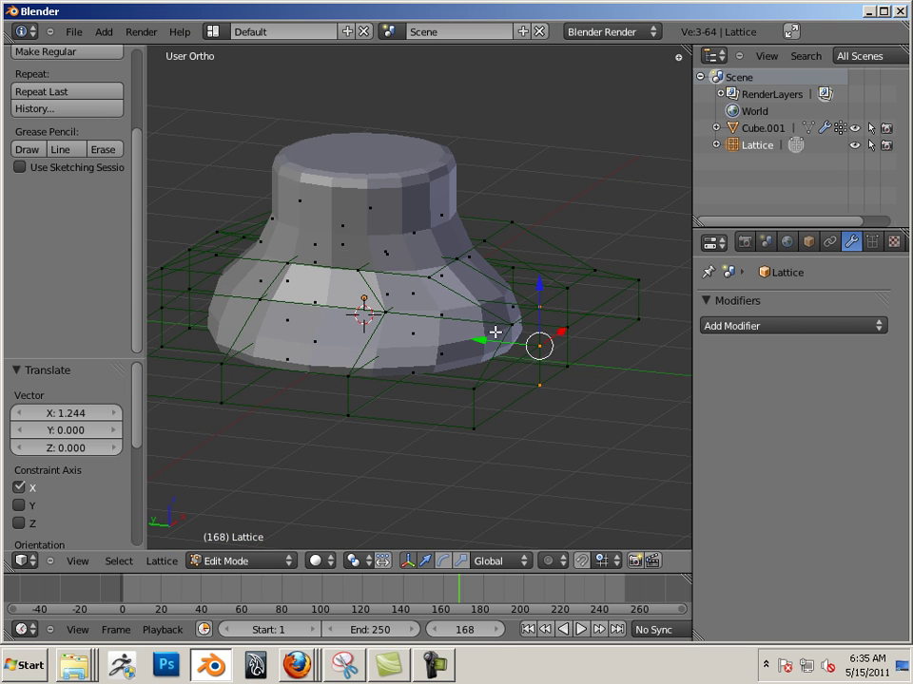
key("g")
key("y")
left_click(525, 303)
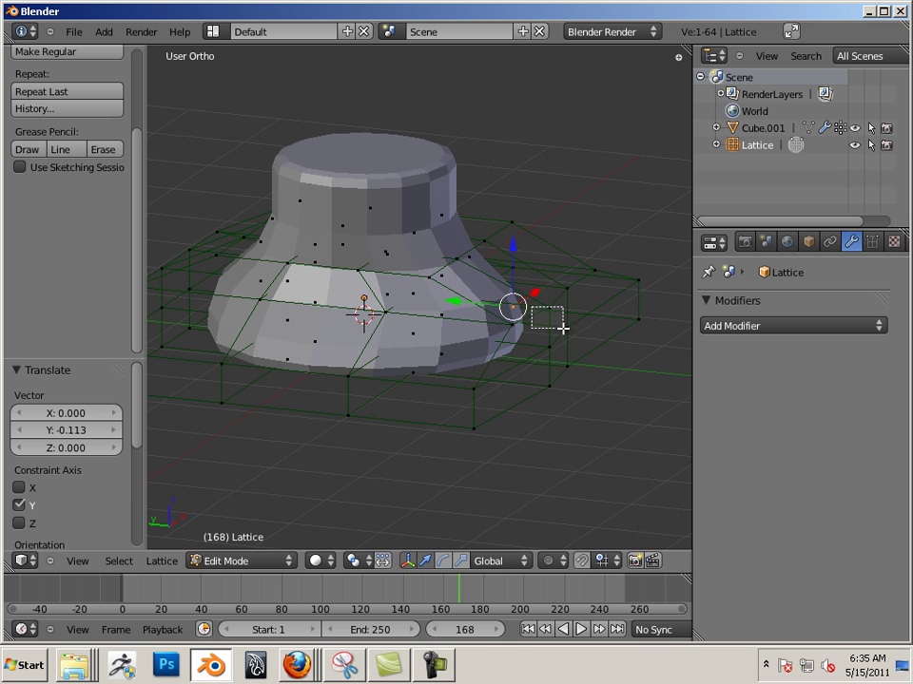
Add more lattice points to the selection and shift them further along Y
left_click_drag(563, 328, 569, 331)
key("g")
key("y")
left_click(421, 276)
mouse_move(421, 276)
middle_mouse_down()
mouse_move(340, 281)
mouse_move(418, 300)
middle_mouse_up()
mouse_move(287, 289)
middle_mouse_down()
mouse_move(277, 325)
mouse_move(533, 376)
mouse_move(502, 330)
mouse_move(289, 364)
mouse_move(401, 354)
mouse_move(387, 332)
middle_mouse_up()
Leave lattice editing and apply the Lattice modifier on the stump mesh Cube.001
key("Tab")
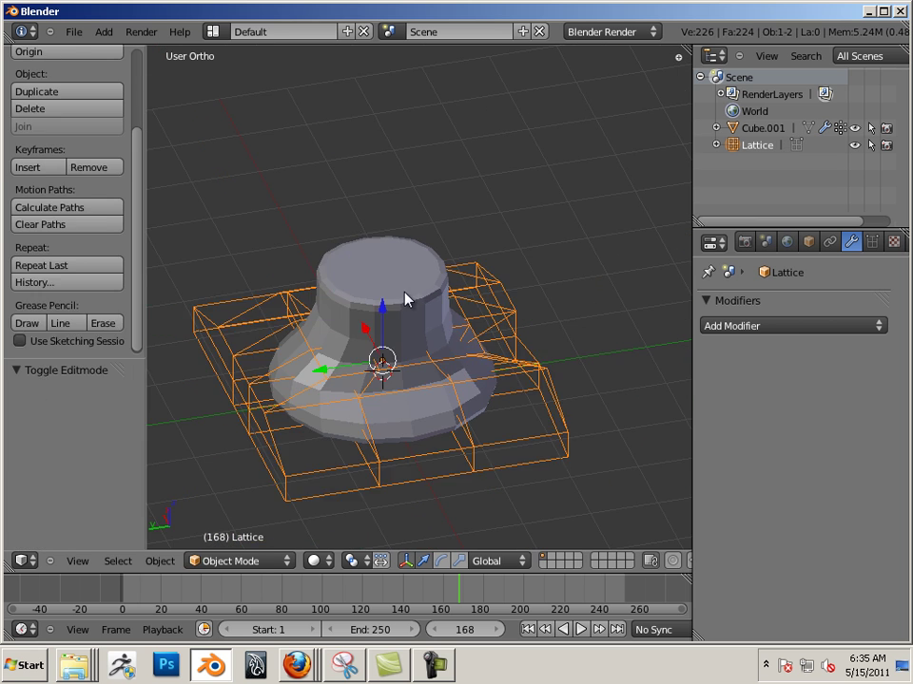
right_click(404, 299)
mouse_move(376, 377)
middle_mouse_down()
mouse_move(401, 353)
mouse_move(295, 369)
mouse_move(339, 348)
middle_mouse_up()
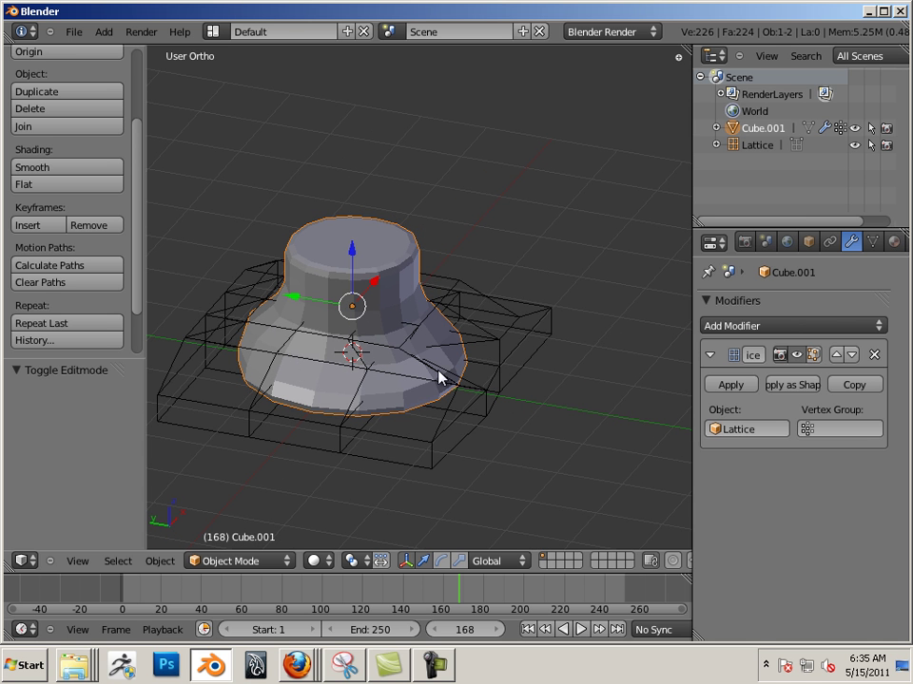
left_click(729, 384)
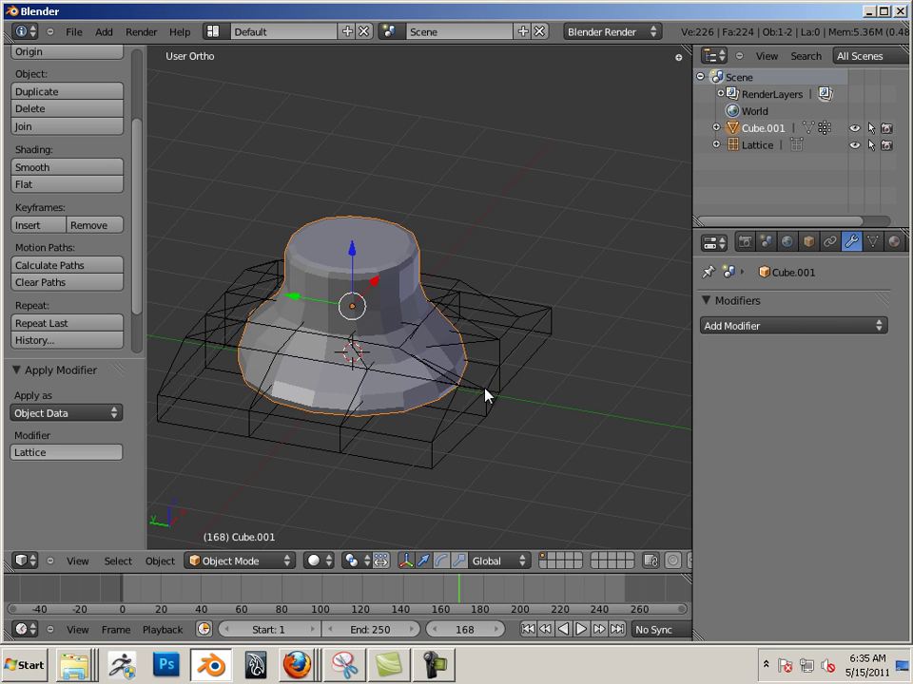
Delete the Lattice object from the scene
right_click(357, 262)
right_click(365, 253)
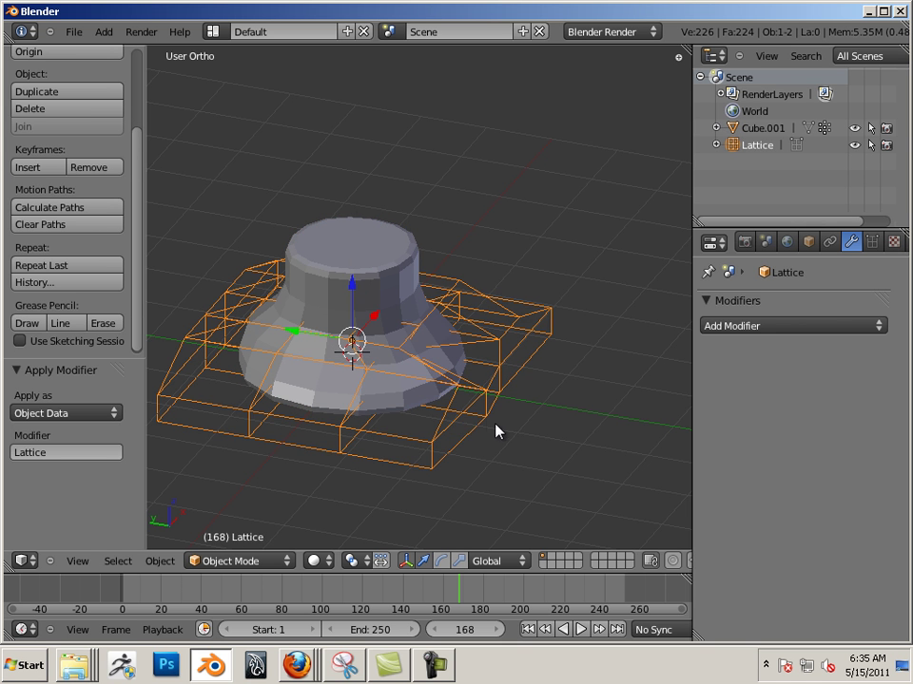
key("x")
left_click(487, 423)
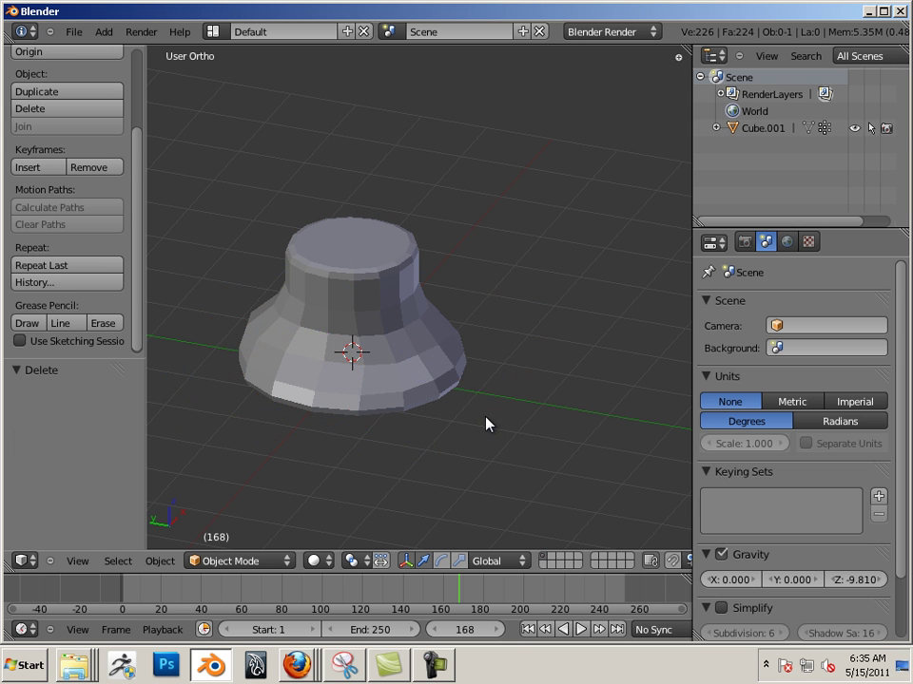
mouse_move(295, 447)
middle_mouse_down()
mouse_move(337, 401)
mouse_move(370, 421)
middle_mouse_up()
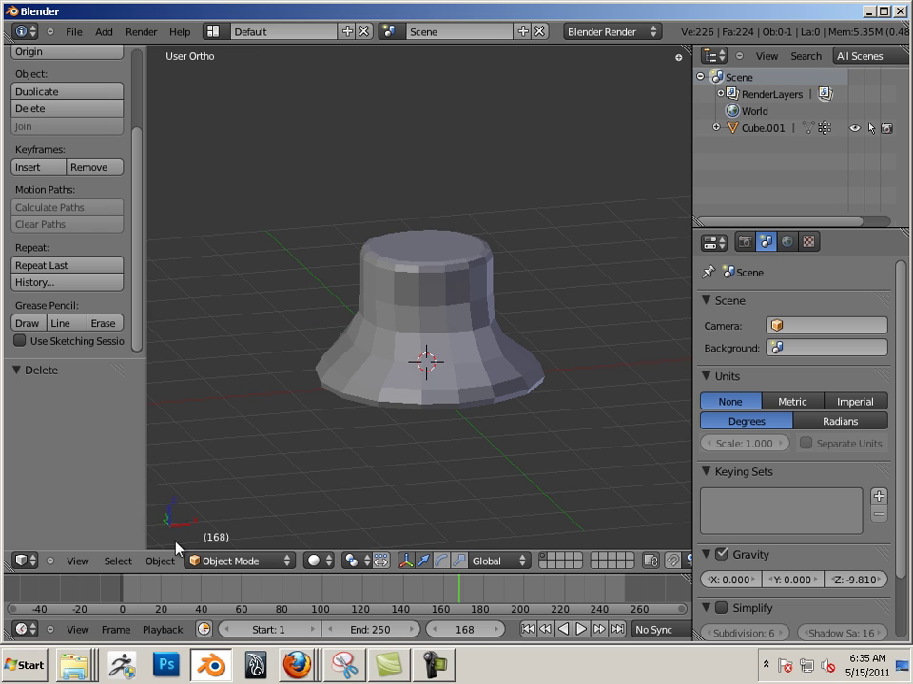
left_click(219, 560)
left_click(171, 545)
Enter Sculpt Mode on the stump and choose the Grab brush at an enlarged size
left_click(195, 561)
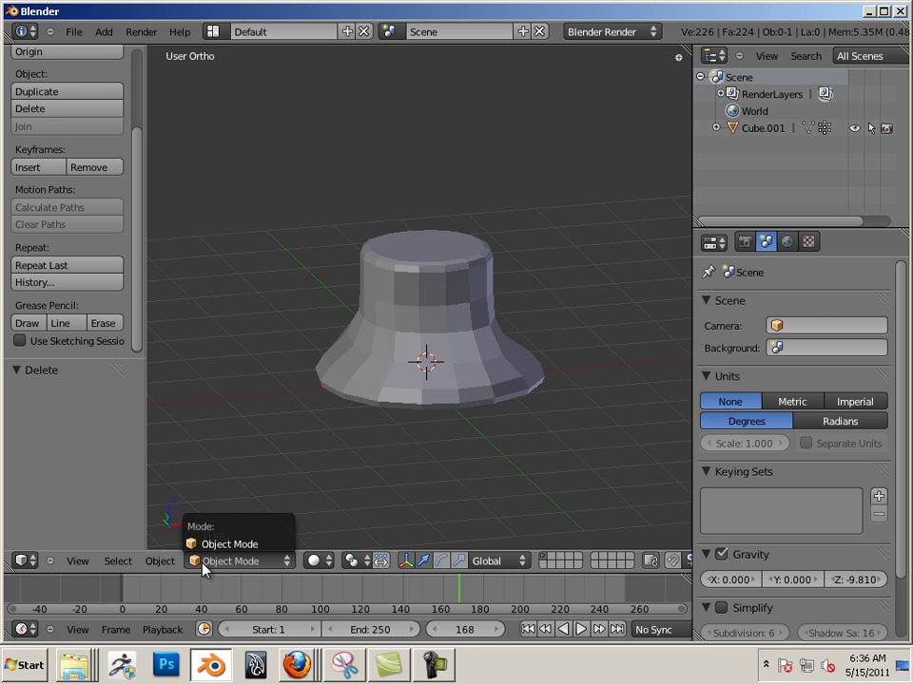
key("a")
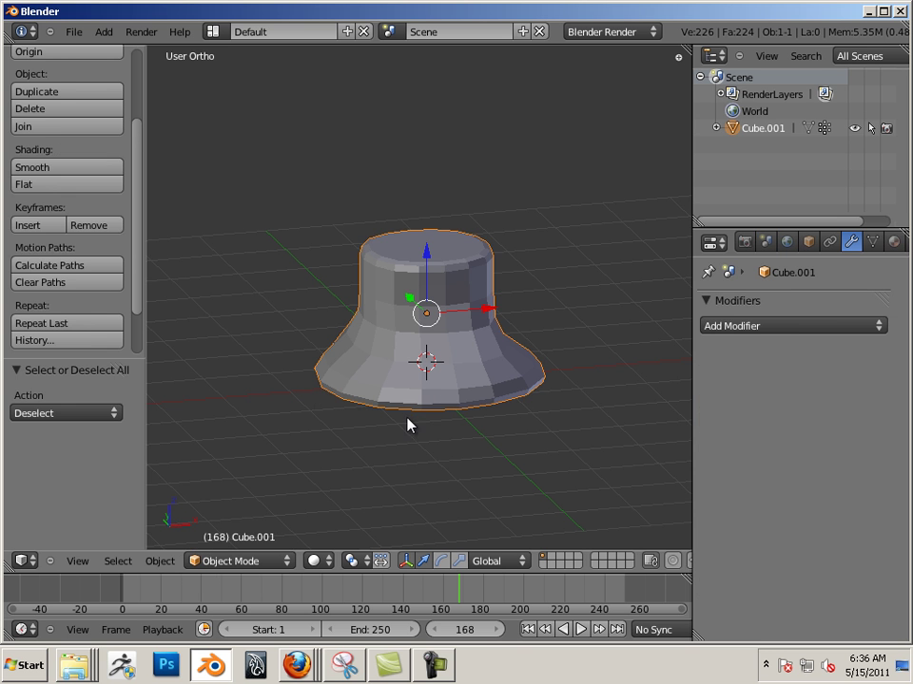
key("Tab")
left_click(245, 561)
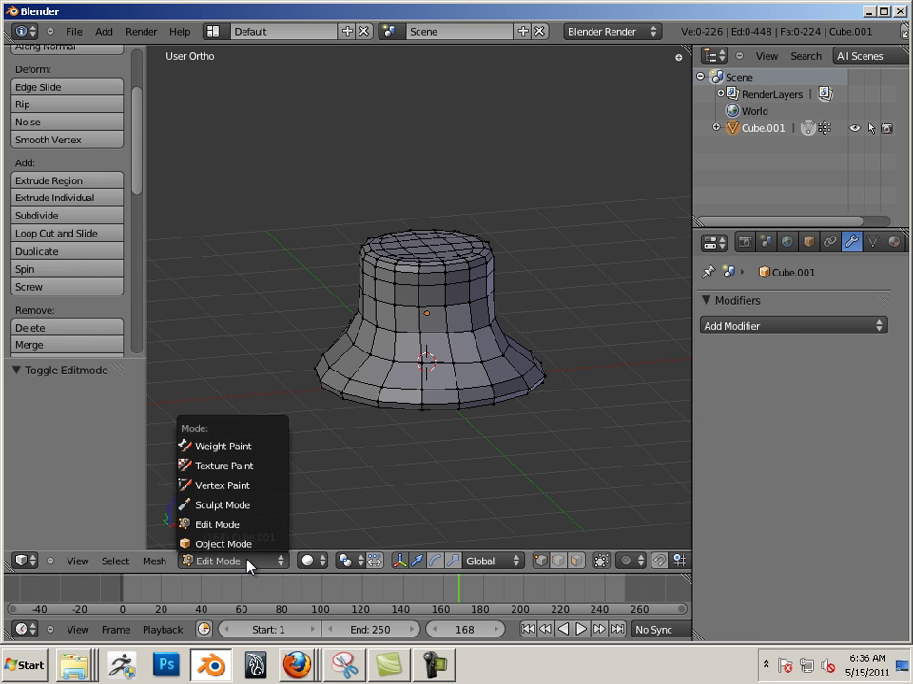
left_click(246, 505)
left_click_drag(134, 181, 133, 104)
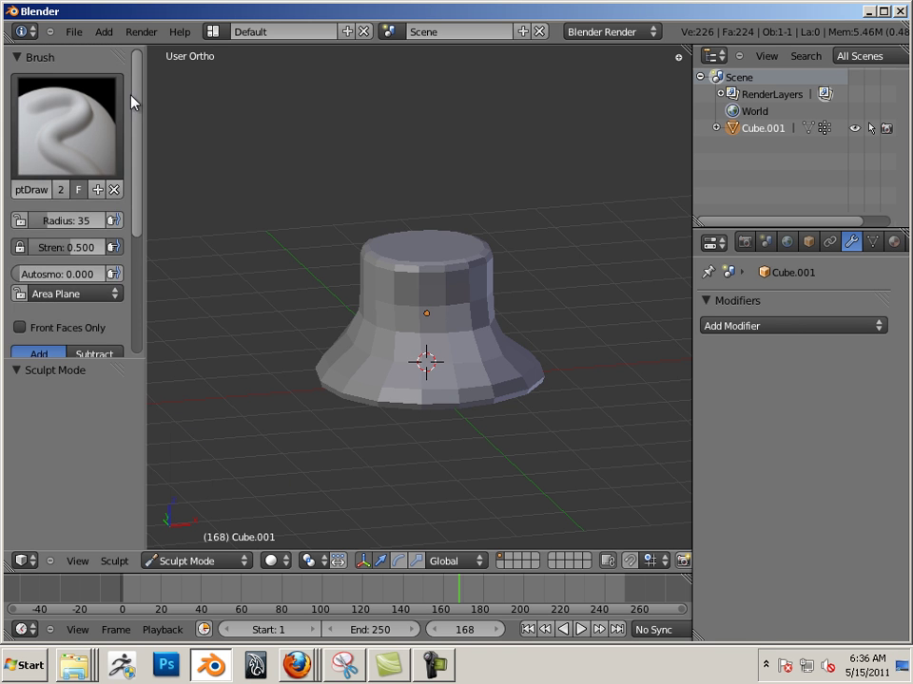
left_click(91, 128)
left_click(620, 249)
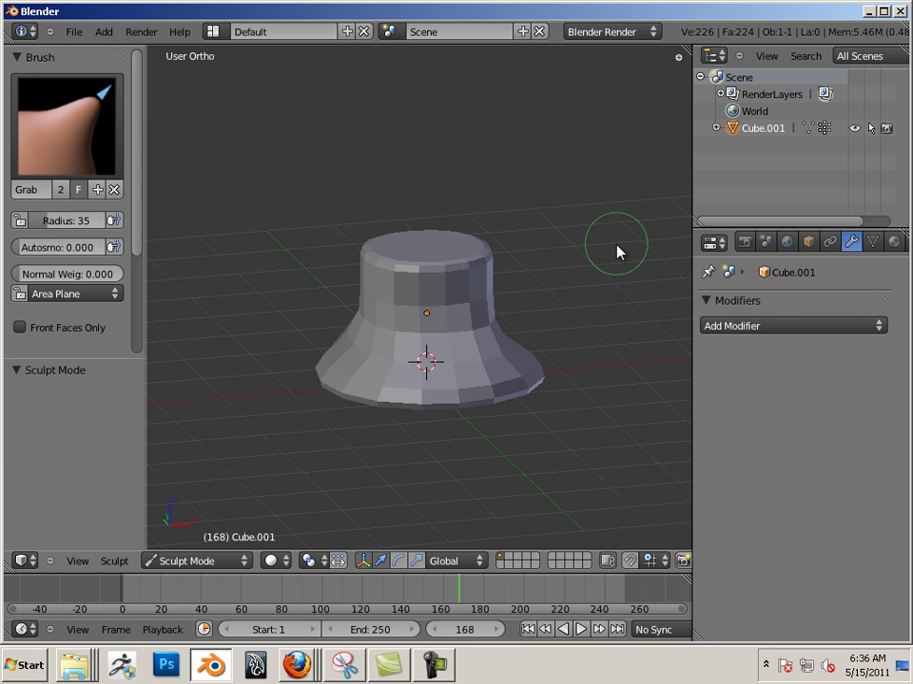
key("f")
left_click(329, 397)
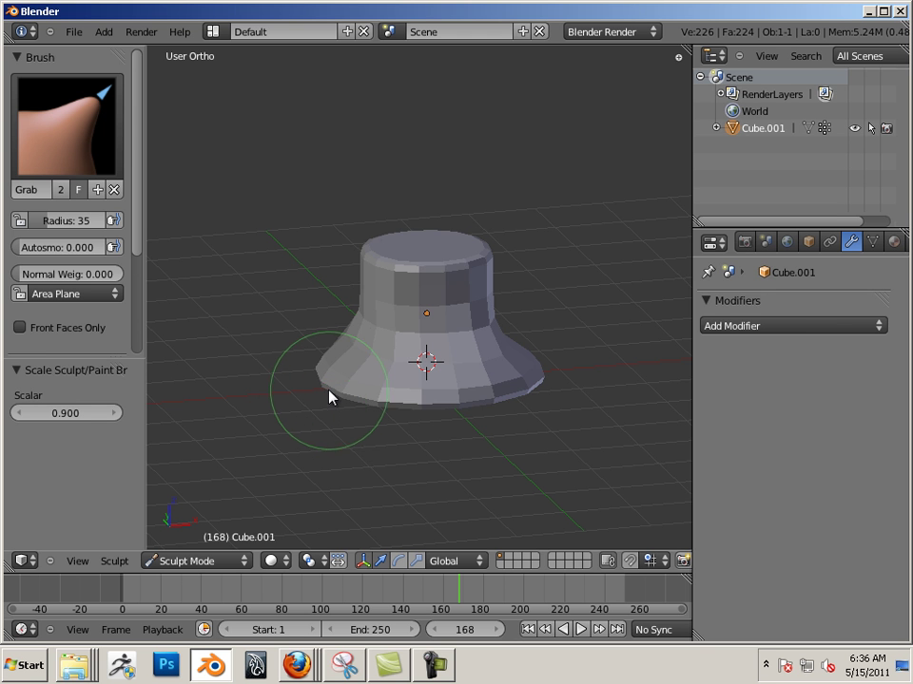
Grab-pull the left and right brims of the stump outward
mouse_move(330, 397)
left_mouse_down()
mouse_move(296, 391)
mouse_move(280, 413)
mouse_move(269, 405)
left_mouse_up()
key("f")
left_click(515, 397)
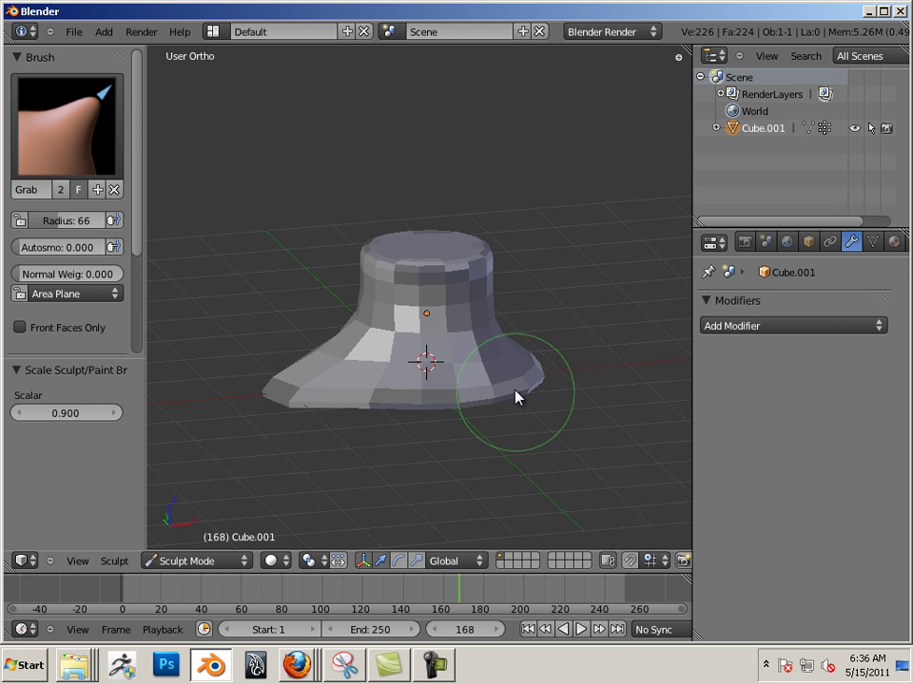
mouse_move(622, 420)
middle_mouse_down()
mouse_move(501, 438)
mouse_move(548, 400)
middle_mouse_up()
left_click_drag(546, 393, 601, 387)
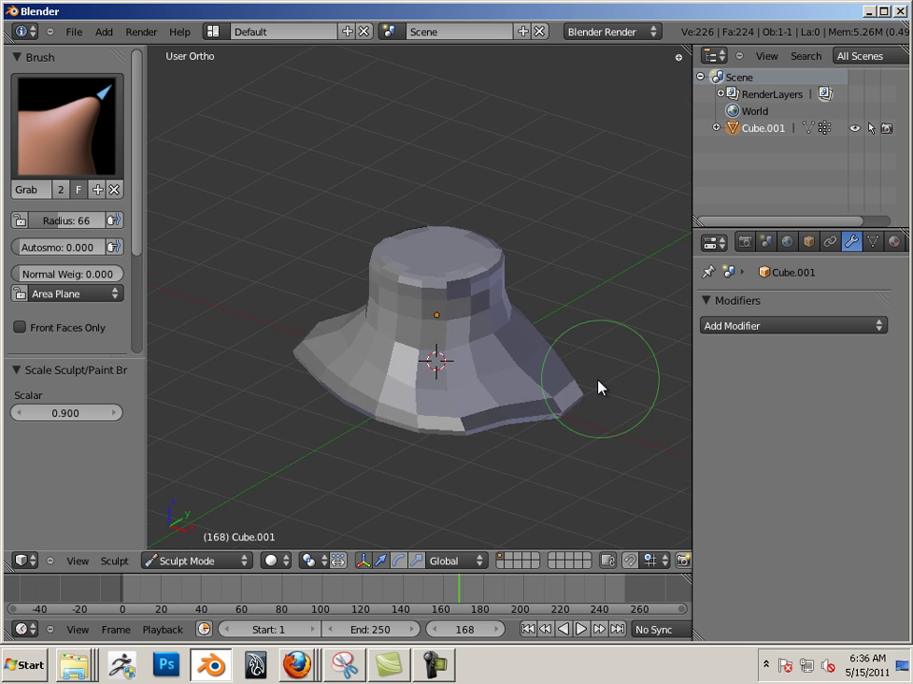
middle_click_drag(601, 387, 540, 394)
mouse_move(539, 393)
left_mouse_down()
mouse_move(586, 408)
mouse_move(553, 372)
mouse_move(540, 375)
mouse_move(562, 424)
mouse_move(525, 413)
left_mouse_up()
mouse_move(526, 414)
middle_mouse_down()
mouse_move(536, 501)
mouse_move(501, 473)
middle_mouse_up()
Grab the lower and left parts of the base into pointed root lobes, then return to Edit Mode
left_click_drag(488, 456, 474, 436)
mouse_move(474, 436)
middle_mouse_down()
mouse_move(474, 457)
mouse_move(522, 390)
middle_mouse_up()
mouse_move(273, 440)
middle_mouse_down()
mouse_move(451, 456)
mouse_move(338, 380)
middle_mouse_up()
left_click_drag(337, 373, 369, 362)
middle_click_drag(369, 362, 405, 456)
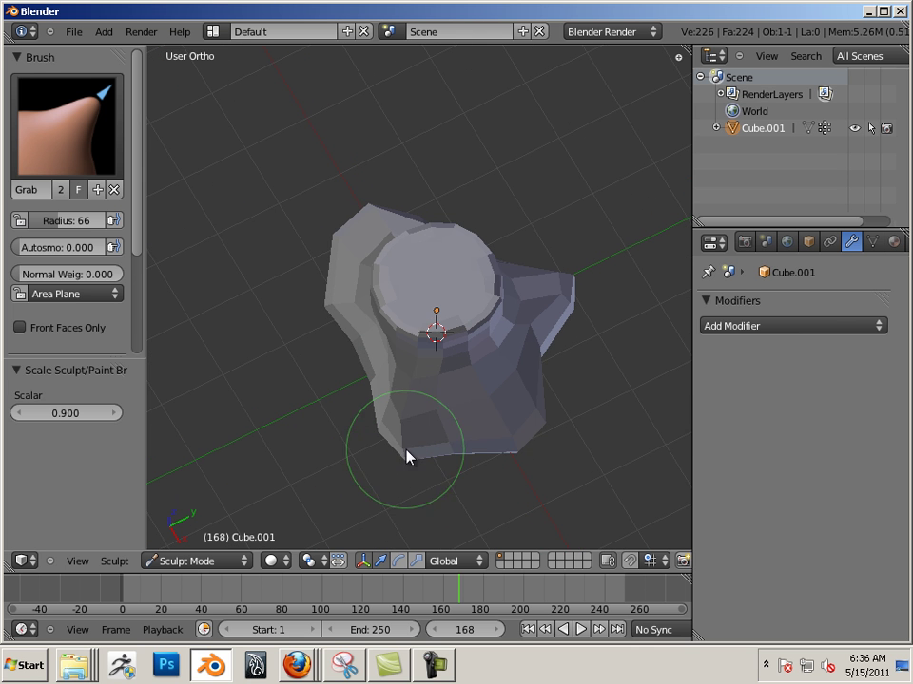
mouse_move(453, 444)
left_mouse_down()
mouse_move(426, 437)
mouse_move(320, 450)
left_mouse_up()
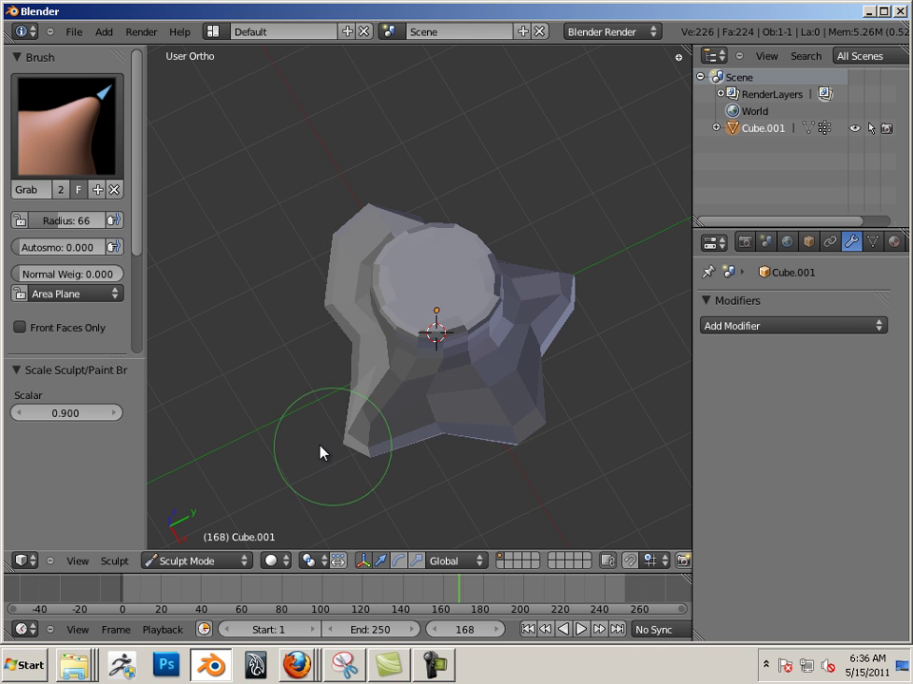
middle_click_drag(319, 450, 366, 457)
mouse_move(287, 305)
left_mouse_down()
mouse_move(295, 300)
mouse_move(315, 314)
left_mouse_up()
mouse_move(317, 315)
middle_mouse_down()
mouse_move(310, 330)
mouse_move(246, 312)
mouse_move(394, 447)
middle_mouse_up()
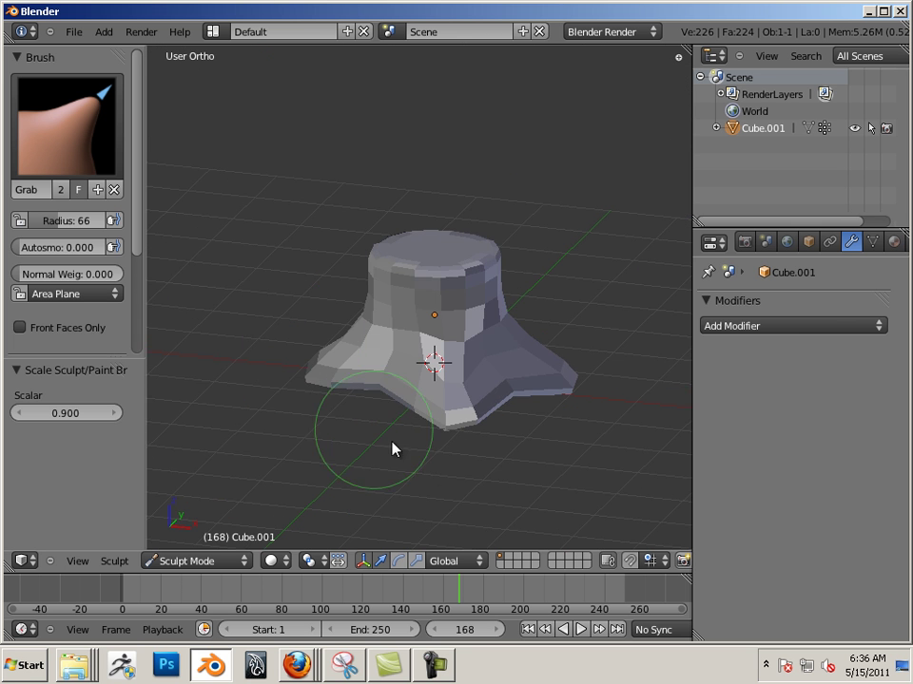
mouse_move(481, 444)
middle_mouse_down()
mouse_move(473, 546)
mouse_move(484, 403)
middle_mouse_up()
mouse_move(533, 458)
middle_mouse_down()
mouse_move(572, 408)
mouse_move(576, 342)
mouse_move(586, 376)
mouse_move(570, 372)
middle_mouse_up()
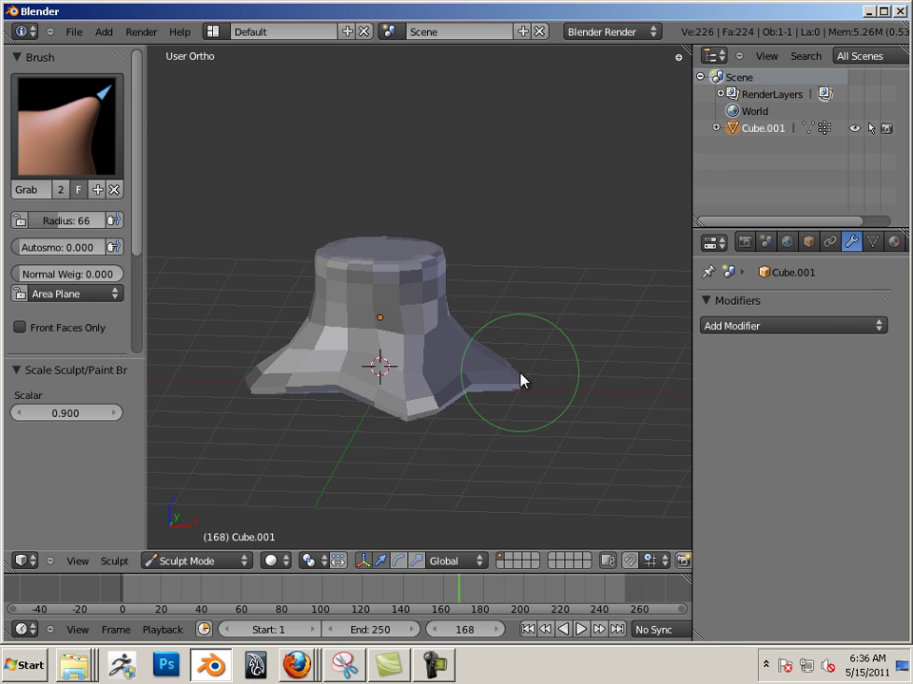
key("Tab")
mouse_move(482, 378)
middle_mouse_down()
mouse_move(540, 436)
mouse_move(511, 396)
mouse_move(490, 399)
mouse_move(296, 356)
mouse_move(304, 356)
middle_mouse_up()
In Right Ortho view, add a cube to the stump mesh
key("KP_3")
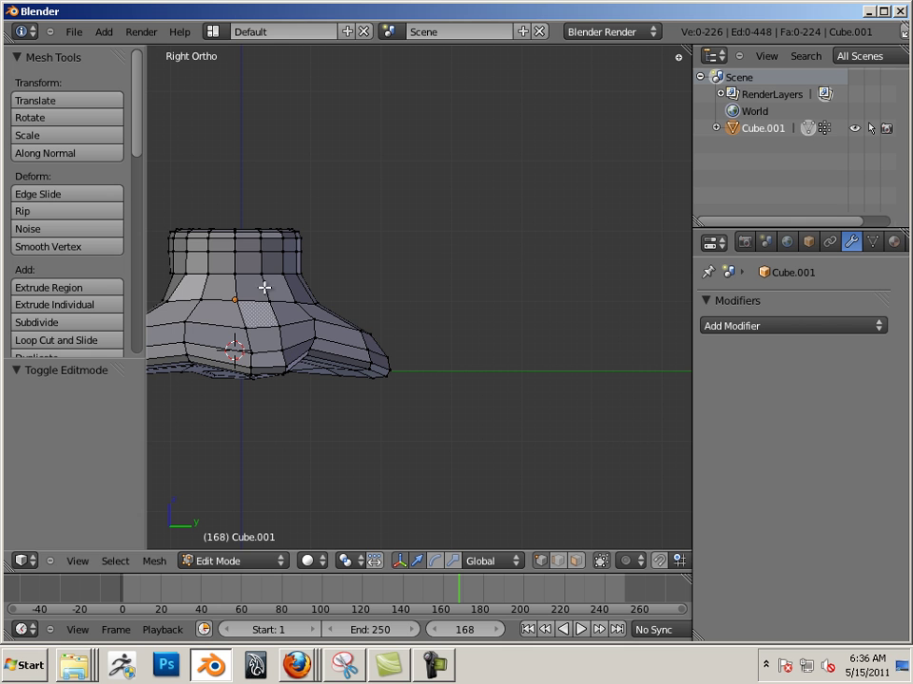
scroll(431, 262, "down", 2)
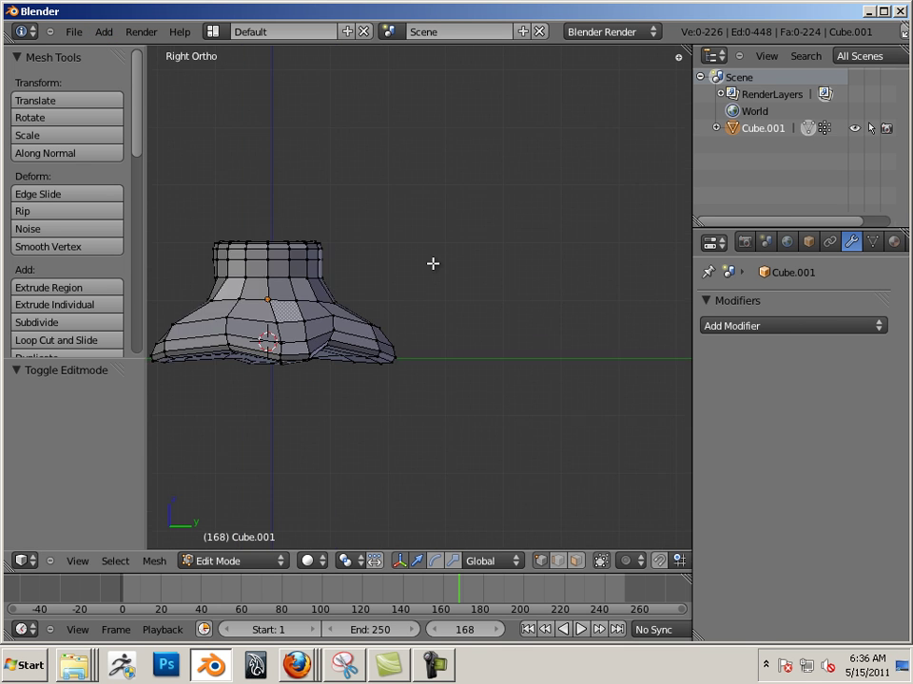
scroll(394, 287, "down", 2)
scroll(446, 311, "up", 3)
scroll(519, 308, "up", 1)
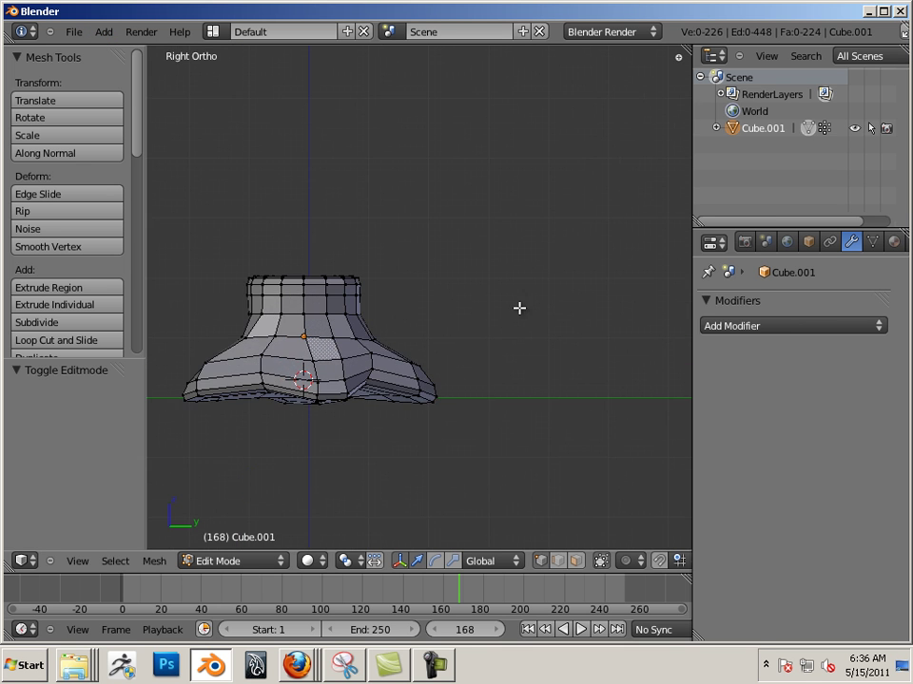
left_click(103, 31)
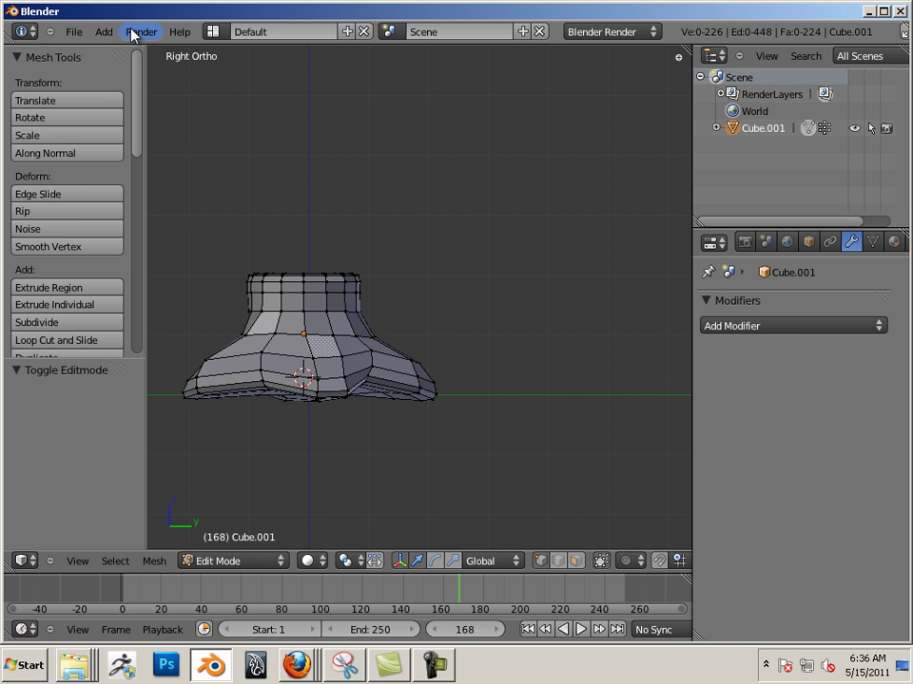
left_click(103, 31)
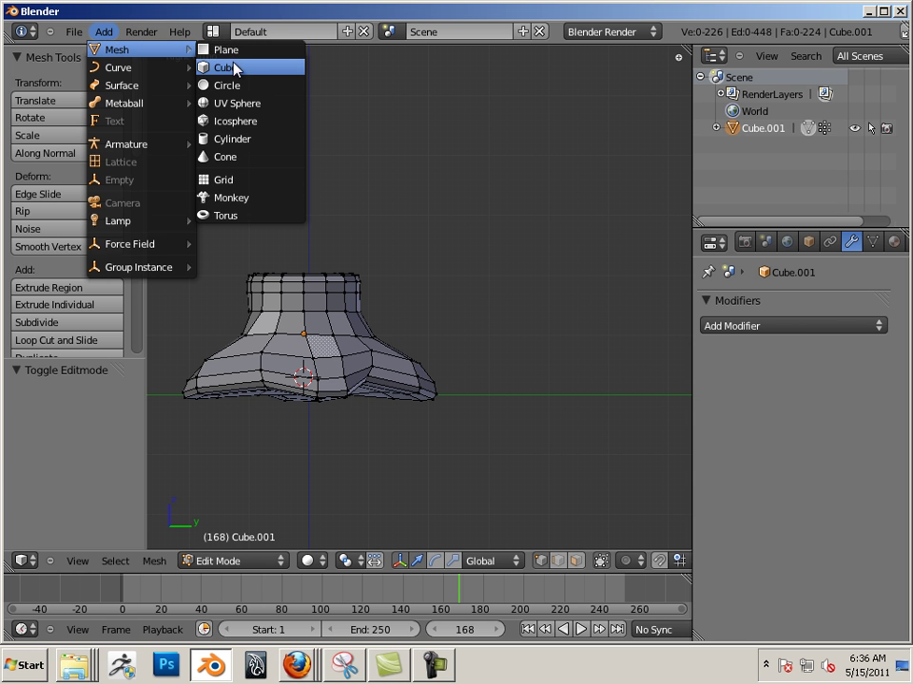
left_click(229, 66)
Move the cube along Y beside the stump and select it in face select mode
middle_click_drag(438, 325, 467, 294, "shift")
left_click_drag(396, 347, 680, 397)
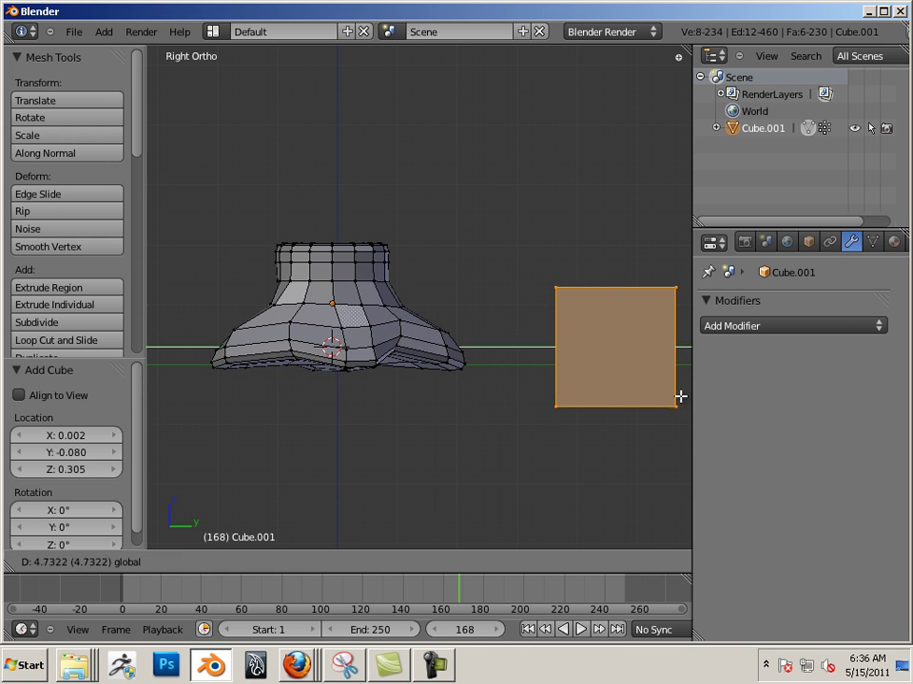
middle_click_drag(611, 346, 486, 373)
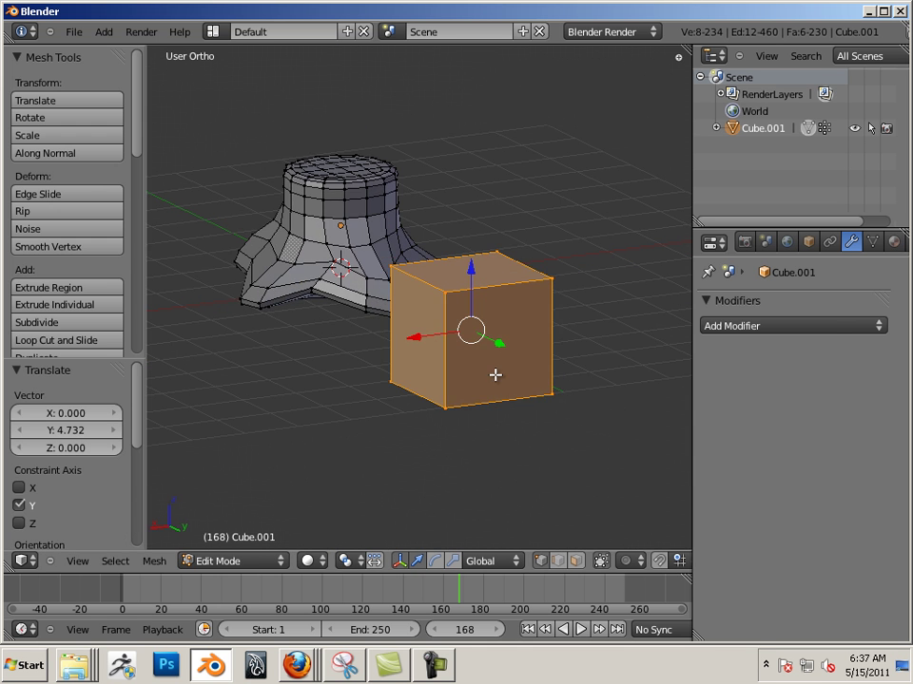
key("ctrl+Tab")
key("Tab")
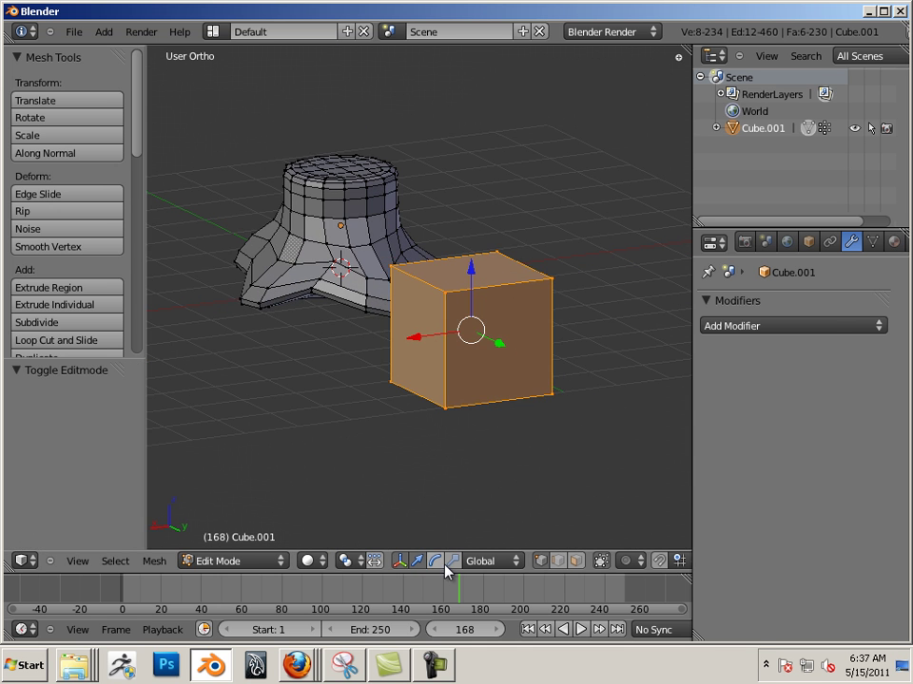
left_click(576, 561)
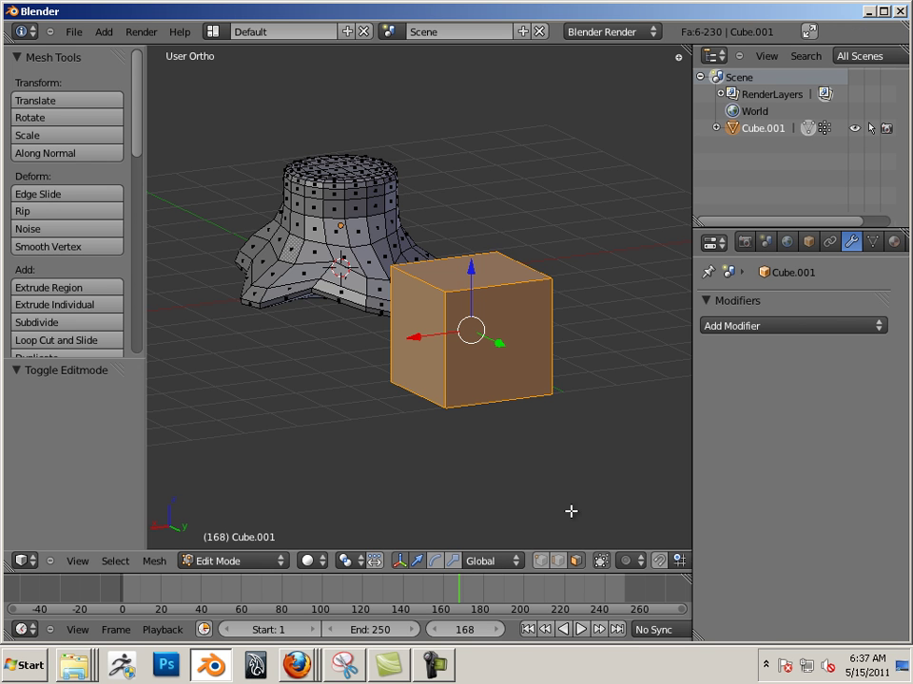
right_click(536, 356)
mouse_move(512, 368)
middle_mouse_down()
mouse_move(428, 434)
mouse_move(438, 407)
middle_mouse_up()
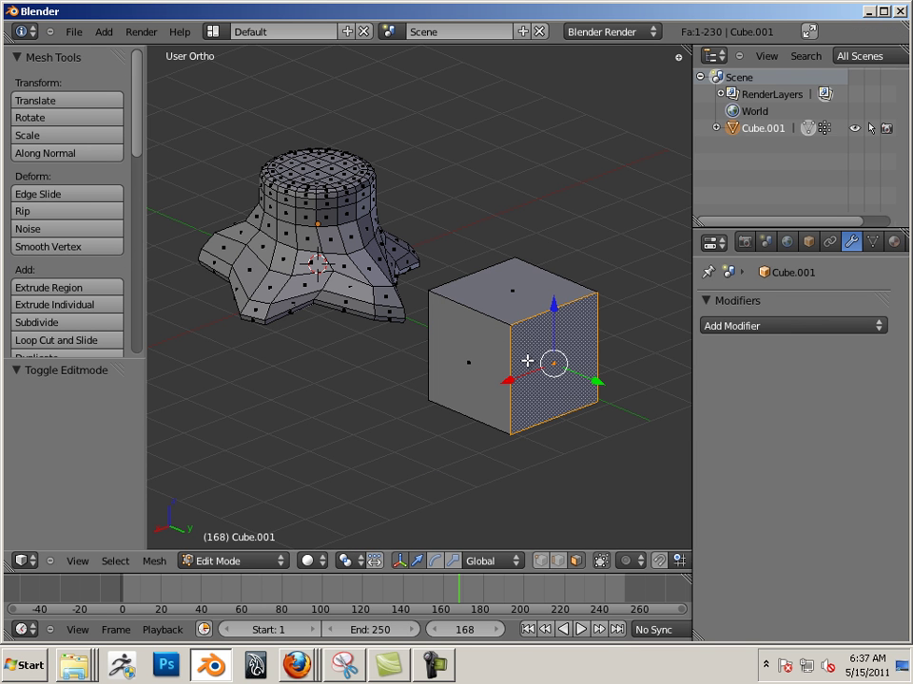
Select the whole linked cube and separate it from the stump into its own object
key("l")
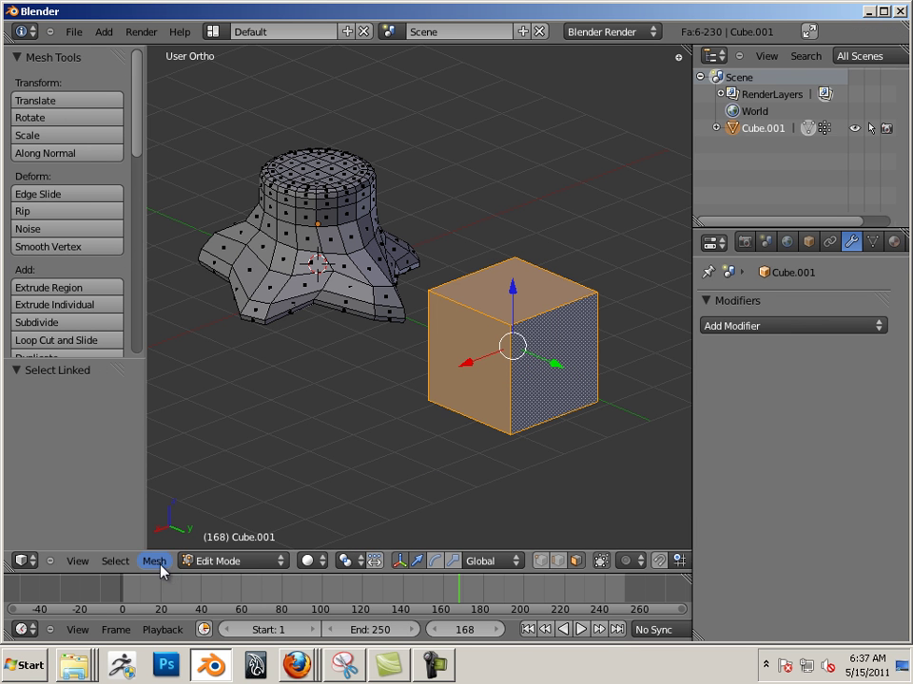
left_click(160, 565)
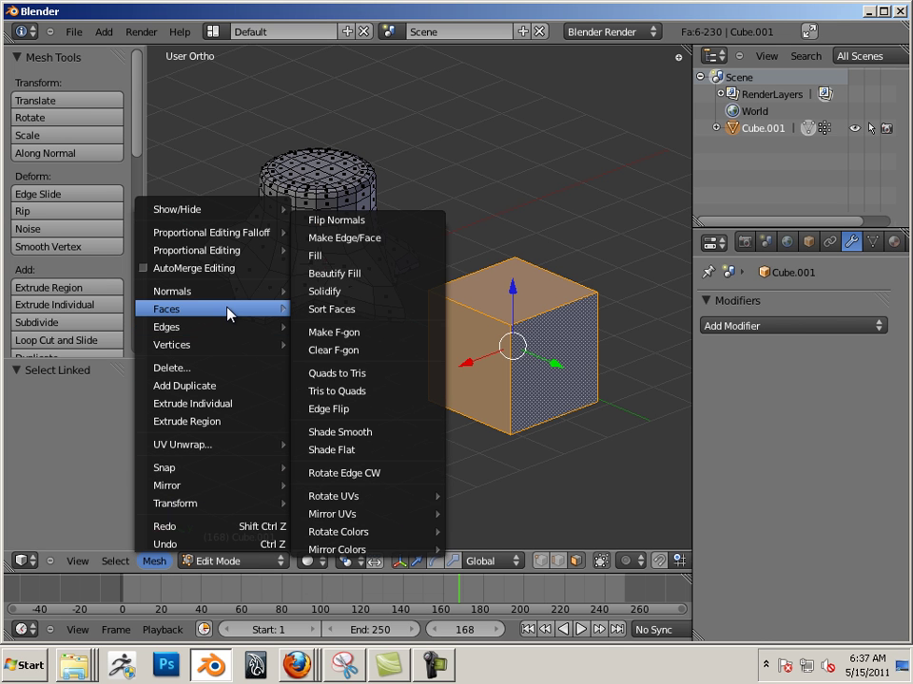
mouse_move(190, 345)
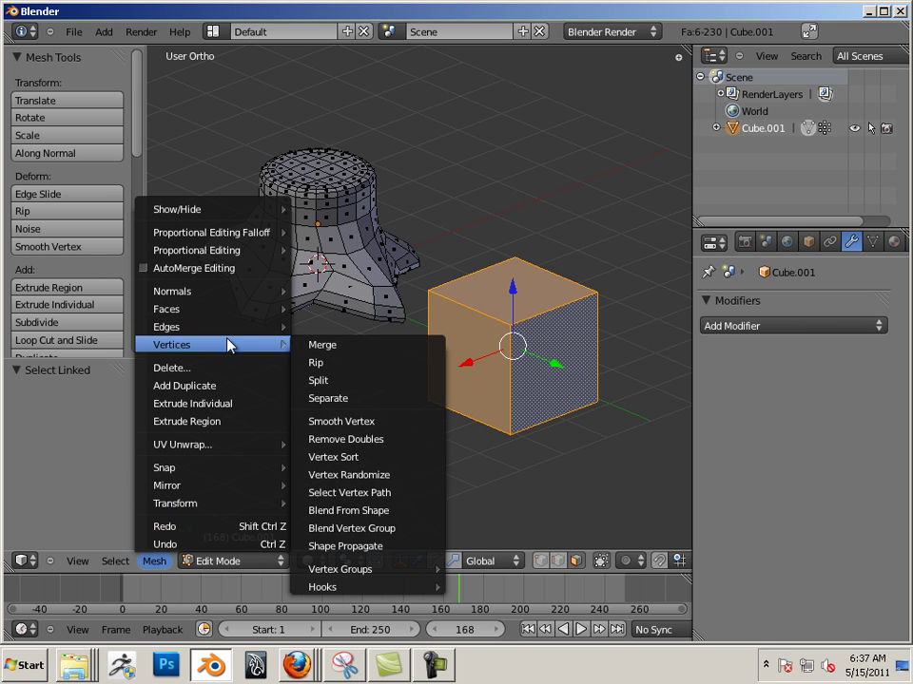
right_click(488, 315)
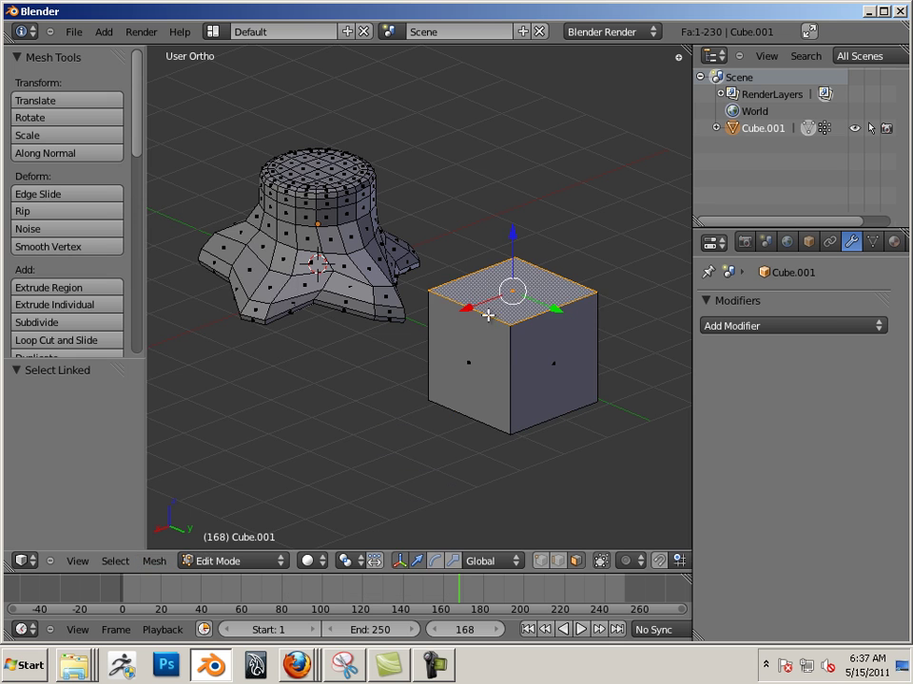
key("Tab")
key("Tab")
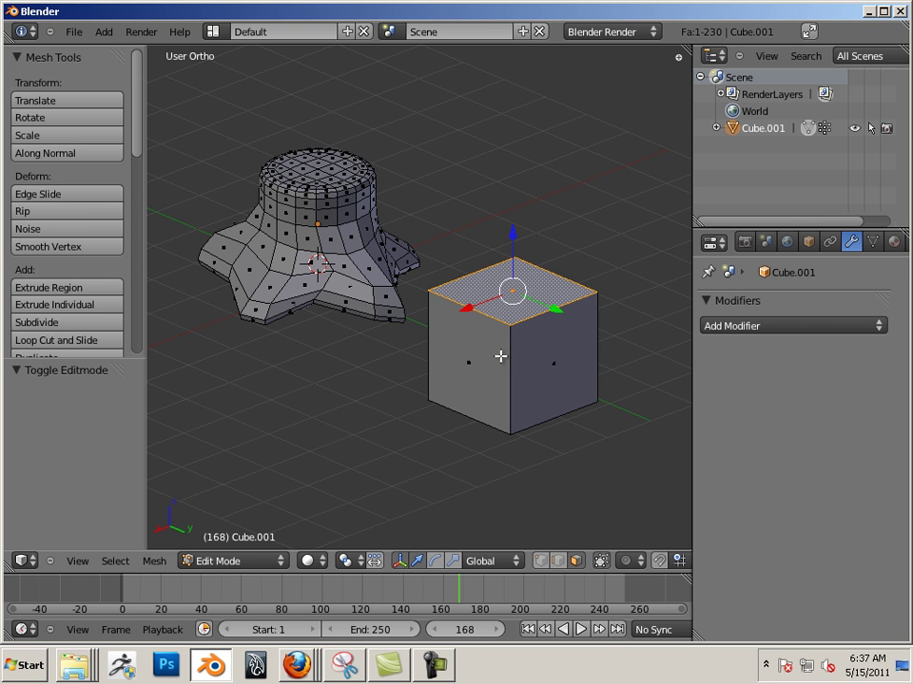
key("l")
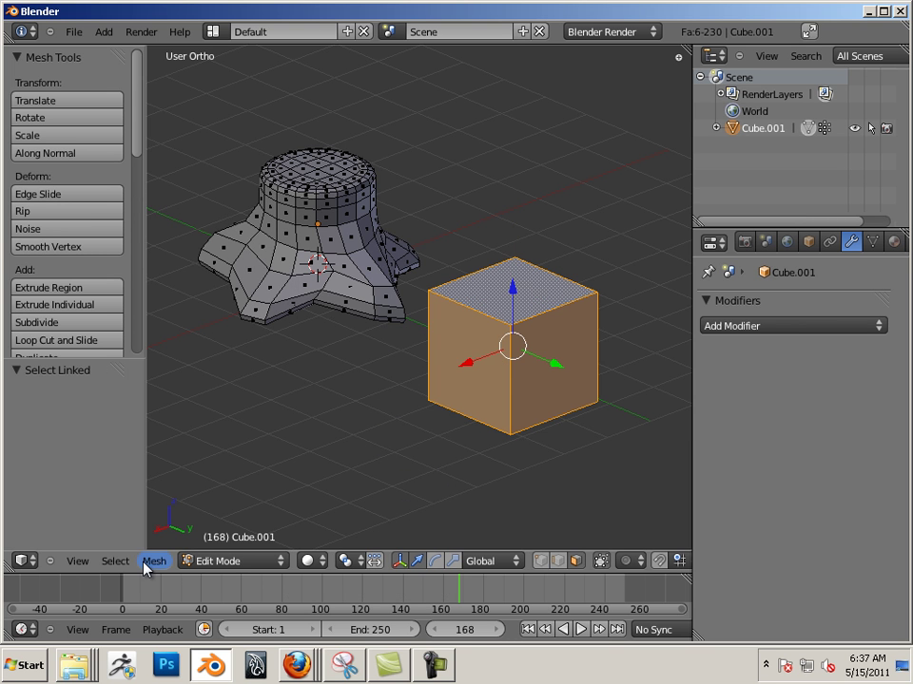
left_click(147, 562)
left_click(340, 396)
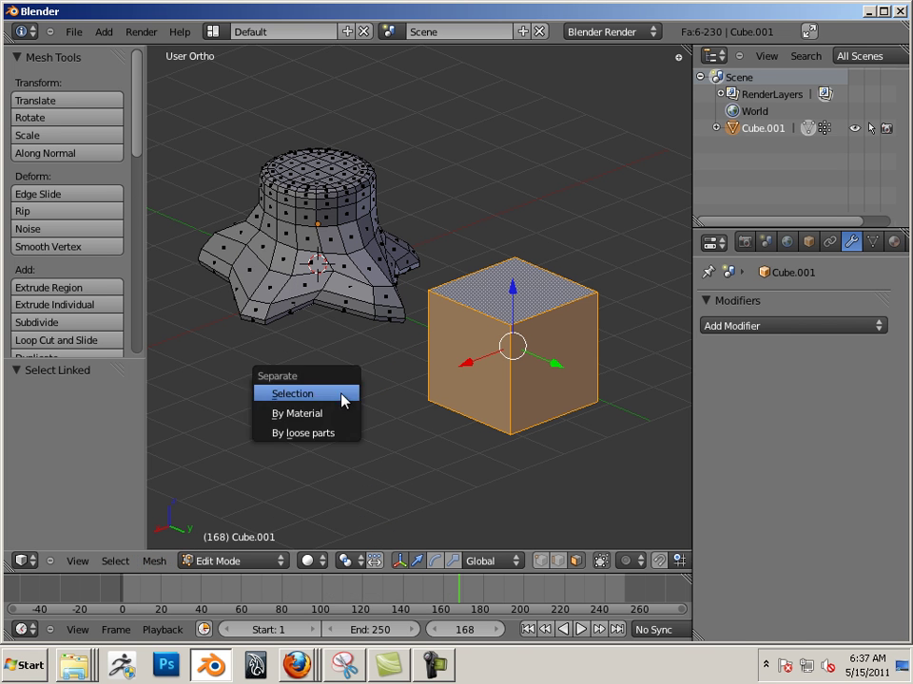
mouse_move(211, 345)
left_click(155, 561)
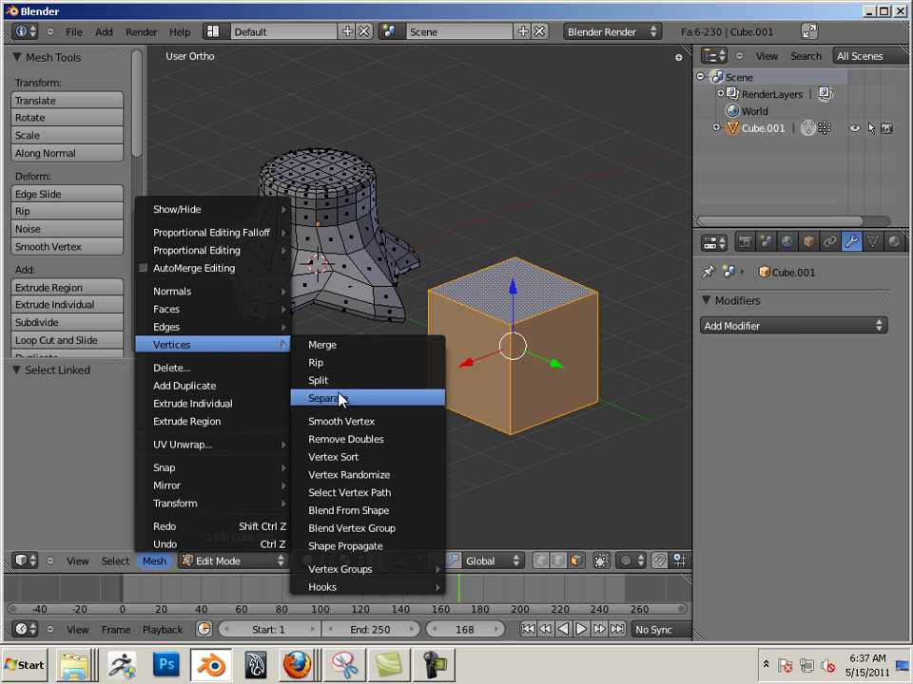
left_click(340, 397)
Briefly enter Sculpt Mode on the stump, then return to Edit Mode
middle_click_drag(380, 423, 482, 386)
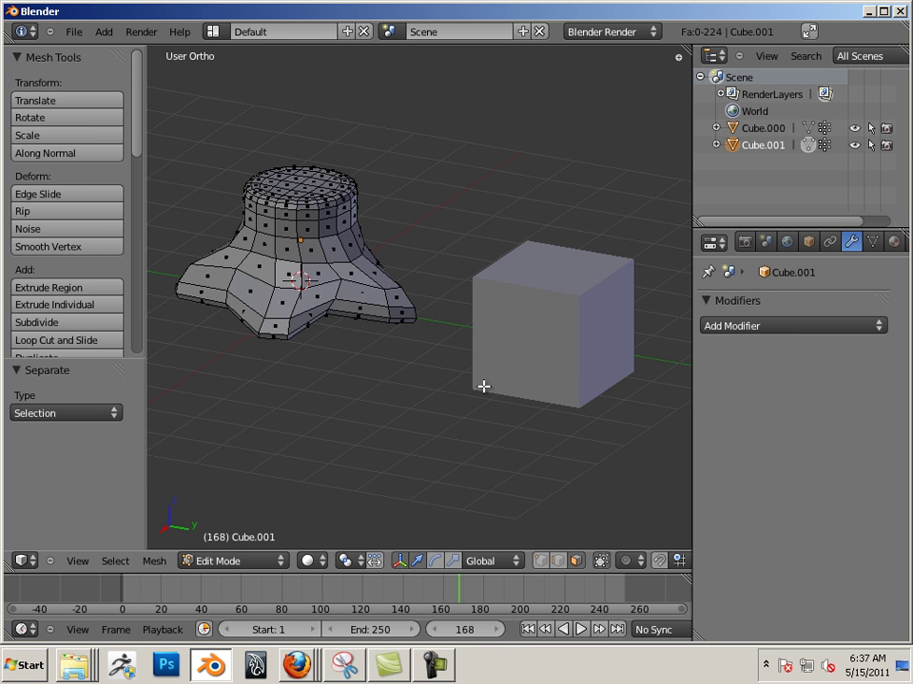
key("ctrl+Tab")
mouse_move(437, 300)
middle_mouse_down()
mouse_move(287, 370)
mouse_move(341, 342)
mouse_move(375, 369)
middle_mouse_up()
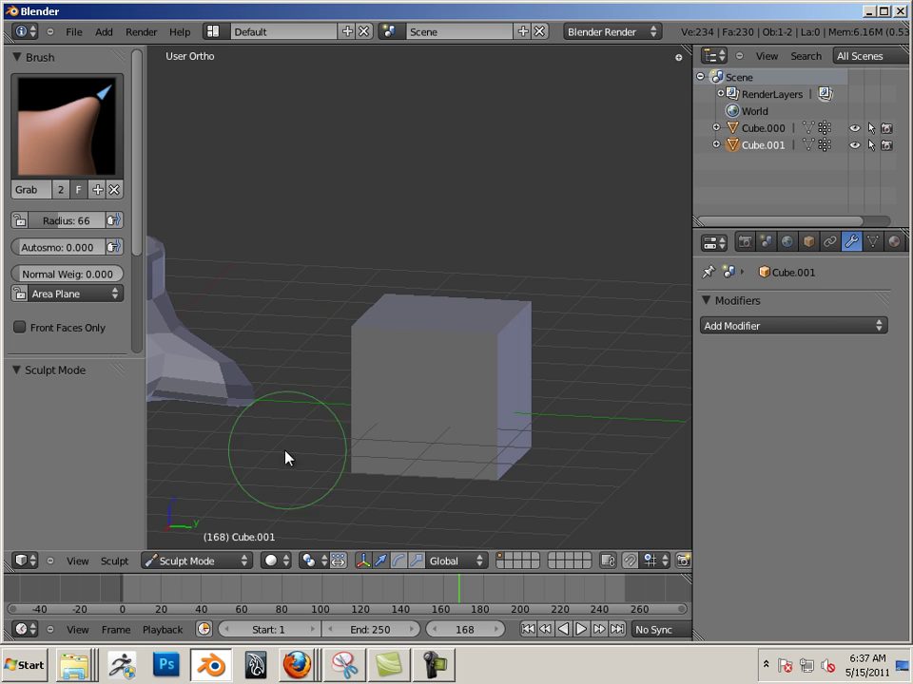
middle_click_drag(286, 456, 449, 370)
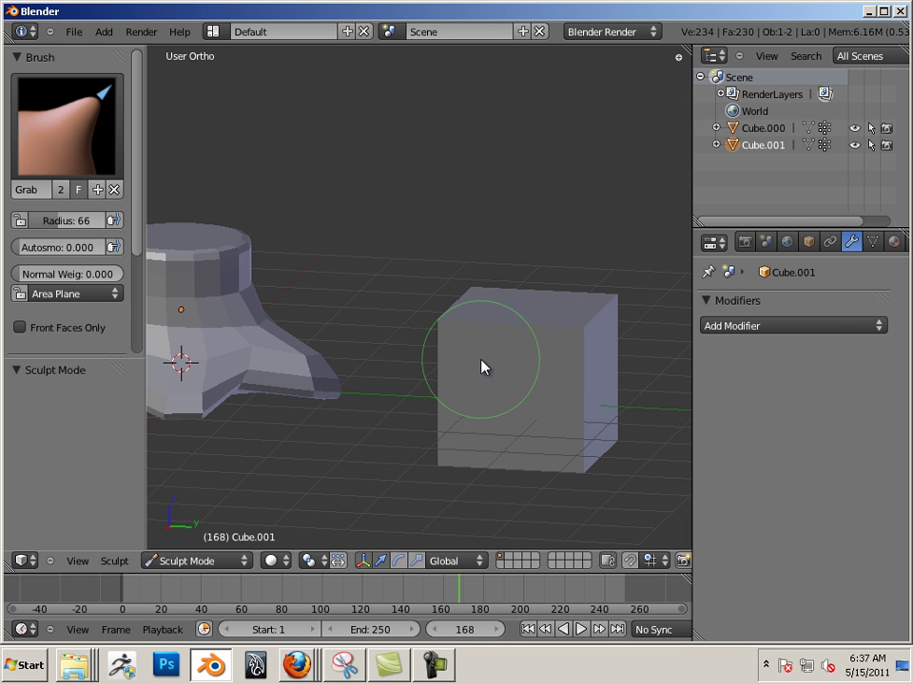
key("Tab")
Deselect all, switch to Object Mode, select the separate cube and enter Edit Mode
key("a")
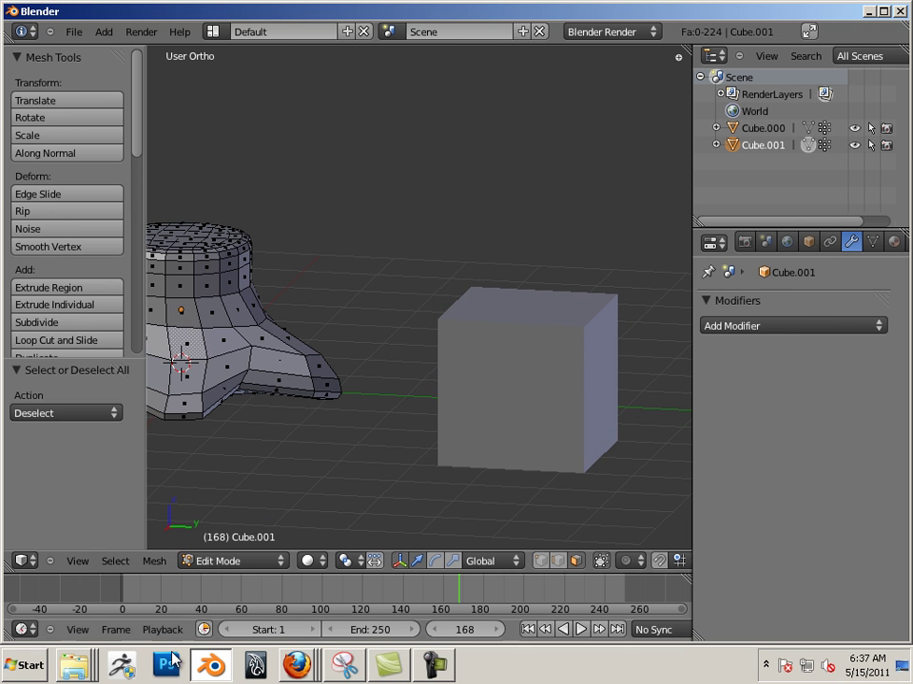
left_click(231, 561)
left_click(235, 544)
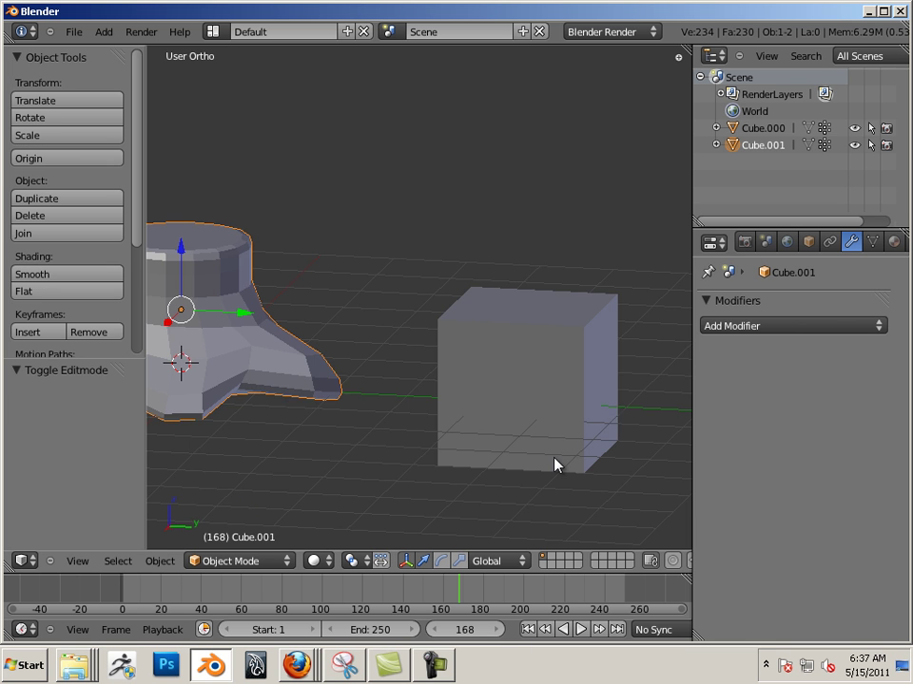
right_click(561, 464)
mouse_move(590, 468)
middle_mouse_down("shift")
mouse_move(510, 447)
mouse_move(429, 462)
middle_mouse_up("shift")
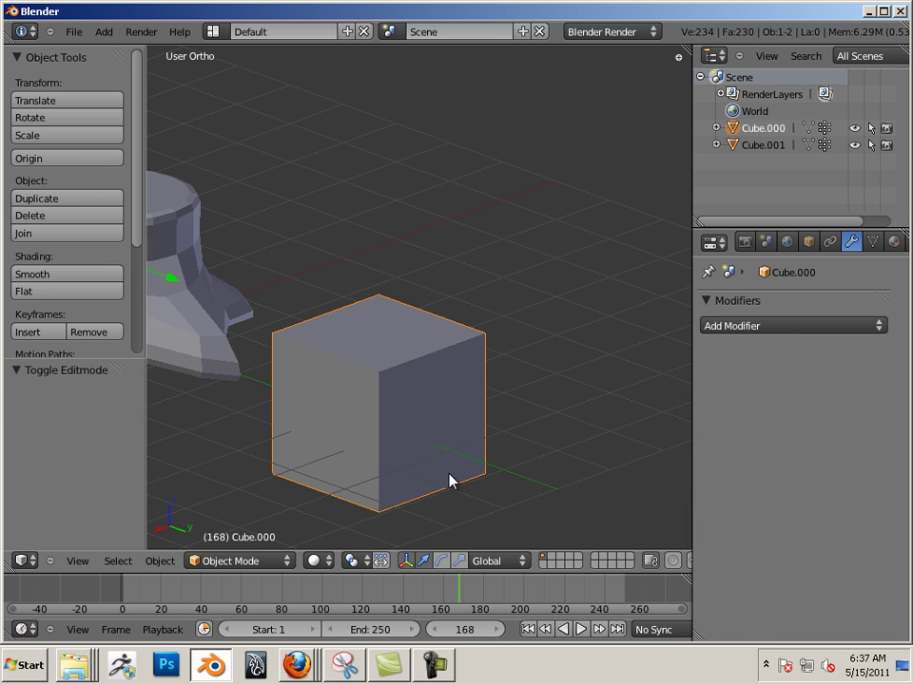
key("Tab")
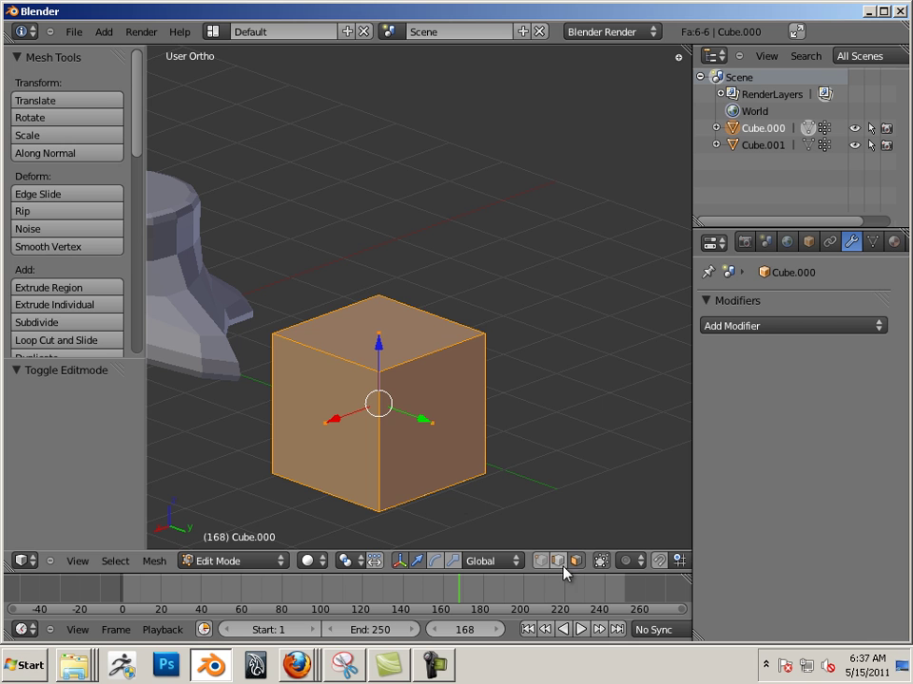
Extrude the cube's right face twice in place, then exit Edit Mode
right_click(450, 471)
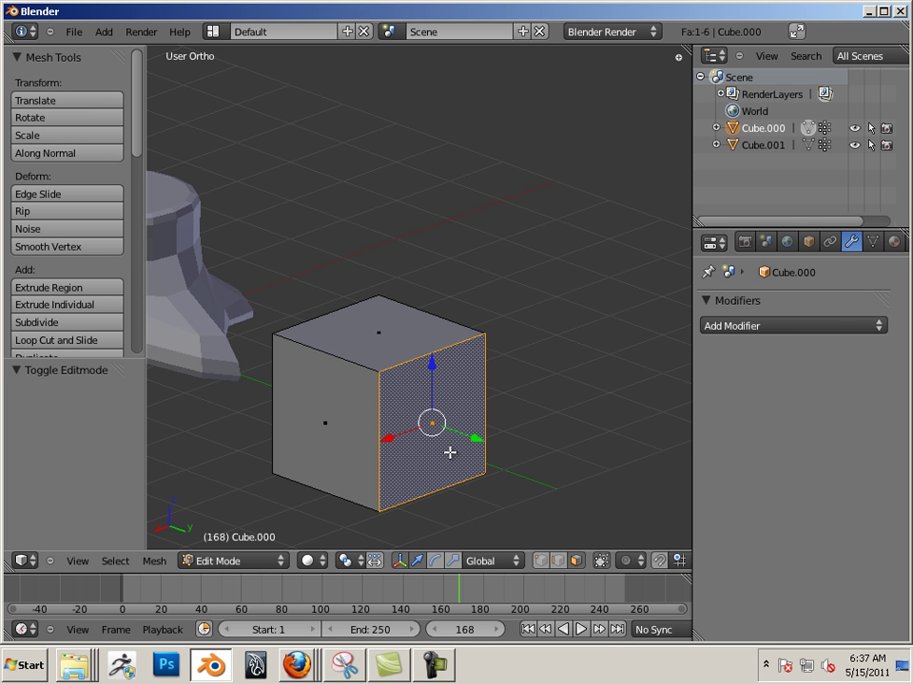
key("e")
right_click(450, 453)
mouse_move(448, 451)
middle_mouse_down()
mouse_move(411, 442)
mouse_move(483, 406)
middle_mouse_up()
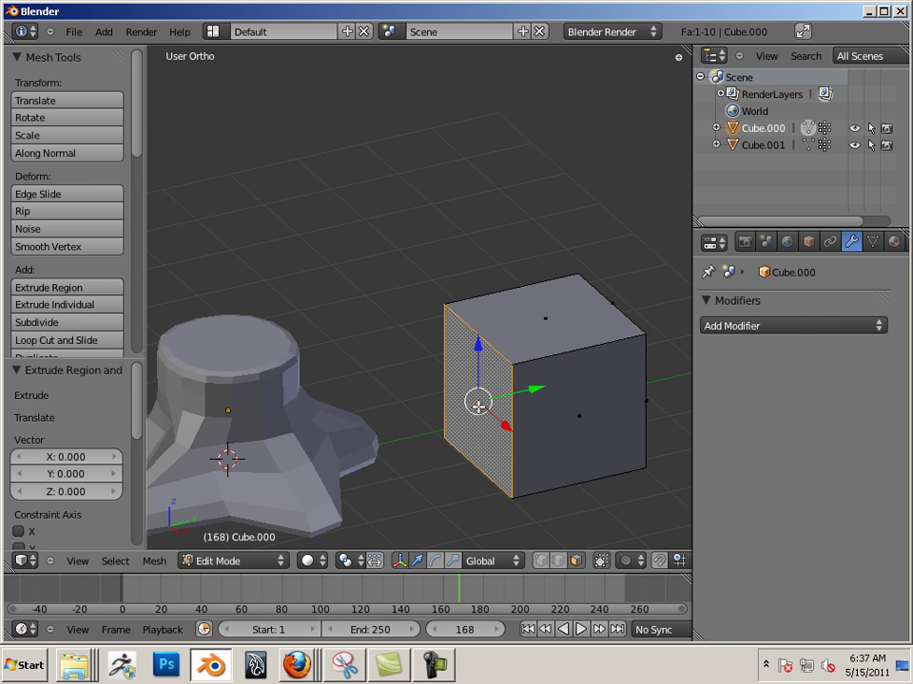
key("e")
right_click(479, 405)
mouse_move(479, 405)
middle_mouse_down()
mouse_move(509, 462)
mouse_move(486, 454)
middle_mouse_up()
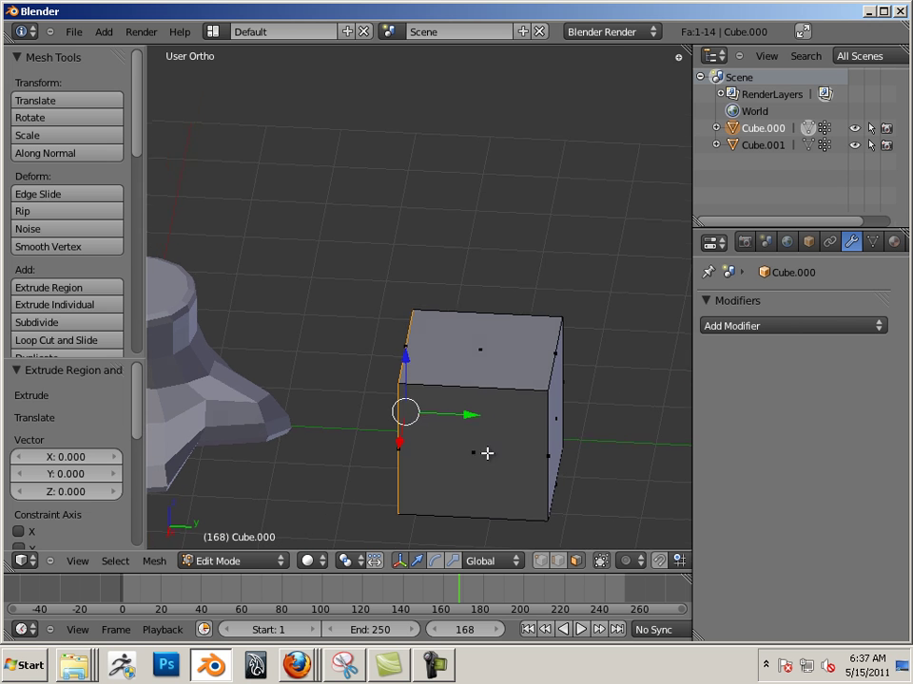
key("Tab")
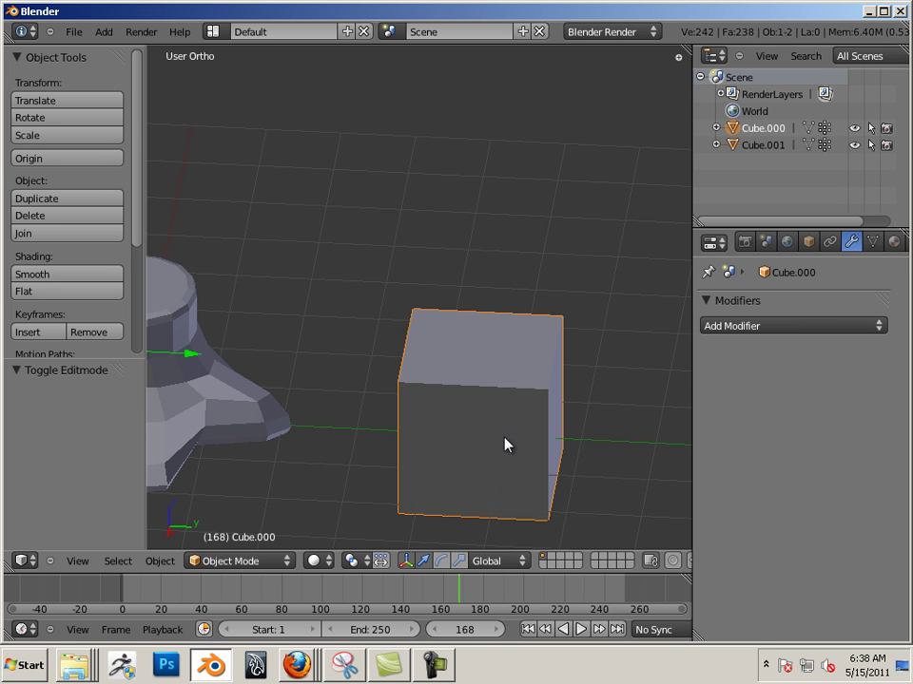
Add a Multiresolution modifier to the cube and subdivide it twice to level 2
middle_click_drag(573, 460, 526, 403, "shift")
scroll(526, 403, "down", 1)
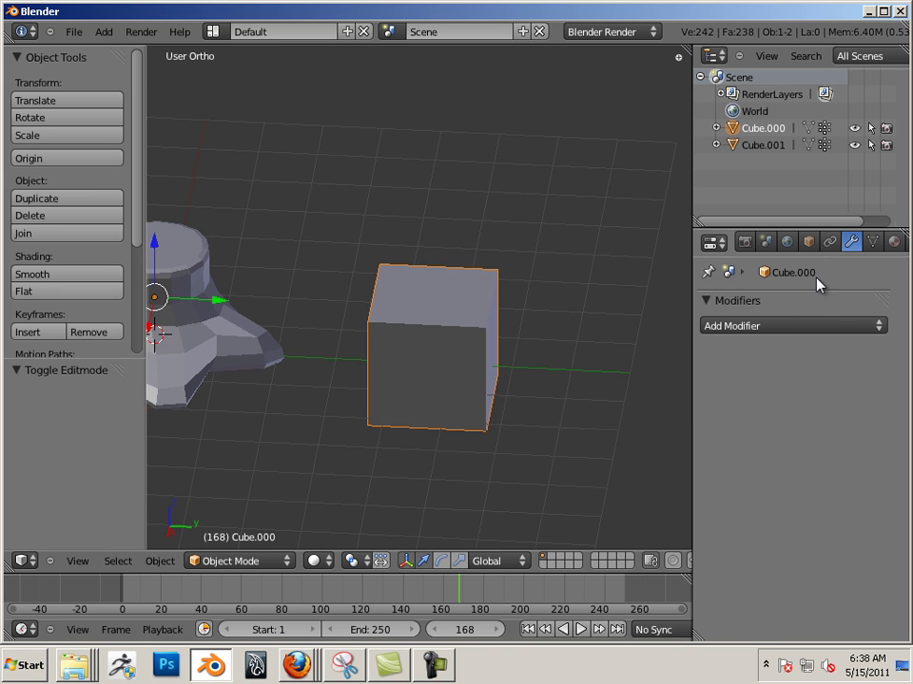
left_click(785, 324)
left_click(578, 517)
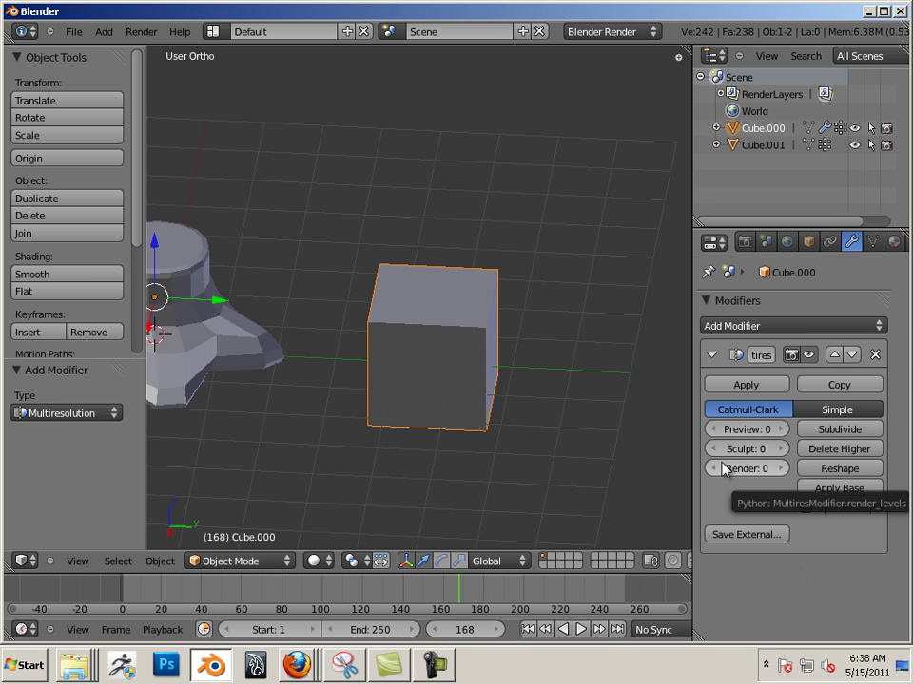
left_click(853, 433)
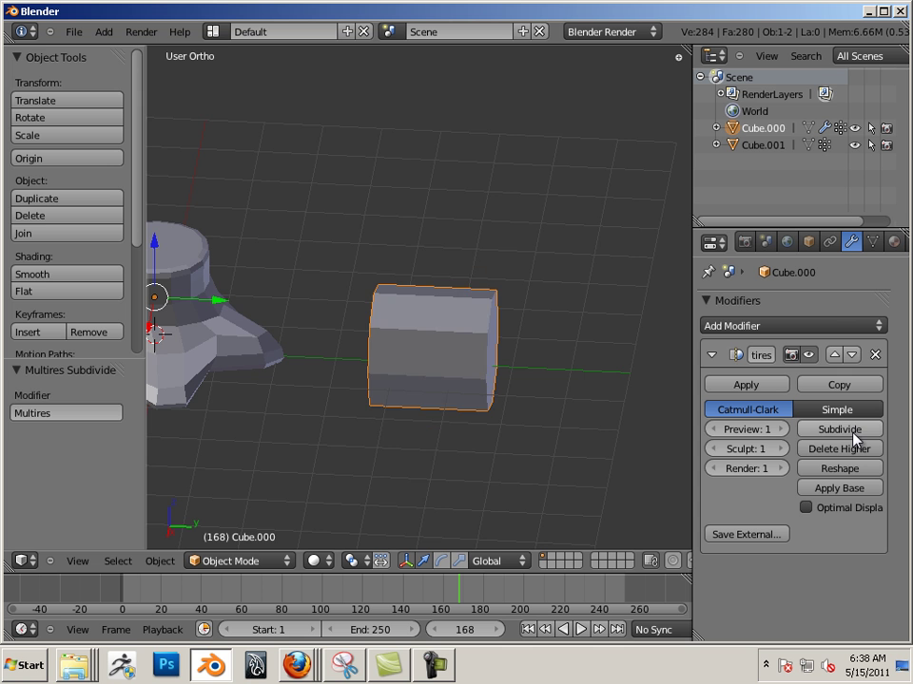
left_click(853, 432)
mouse_move(545, 407)
middle_mouse_down()
mouse_move(568, 504)
mouse_move(499, 485)
mouse_move(557, 464)
mouse_move(550, 460)
mouse_move(465, 414)
mouse_move(401, 401)
mouse_move(444, 394)
mouse_move(401, 460)
mouse_move(364, 381)
middle_mouse_up()
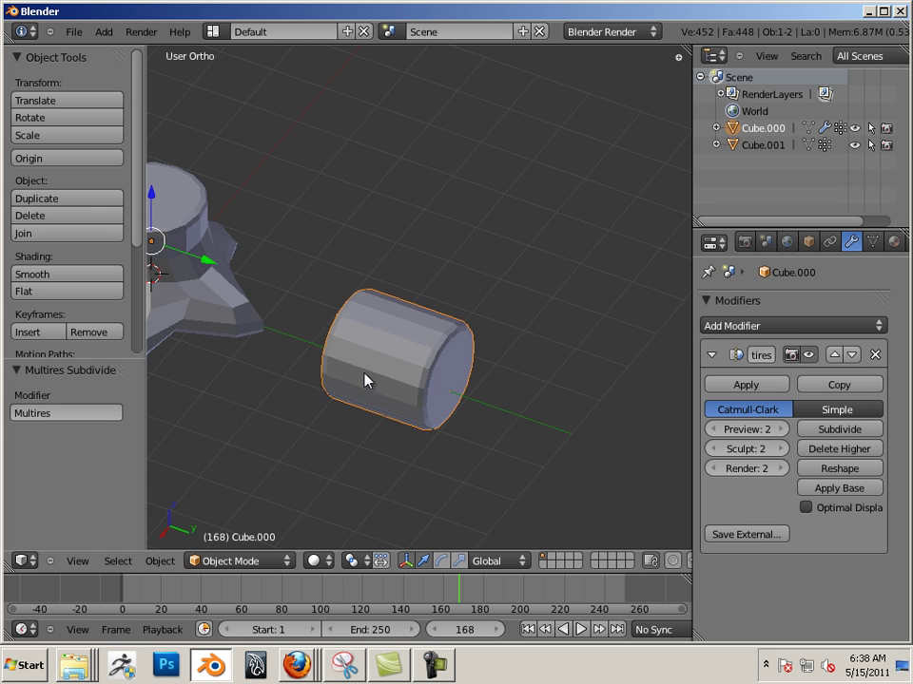
Set the cylinder's origin to its geometry and move it along X
left_click(160, 561)
mouse_move(195, 503)
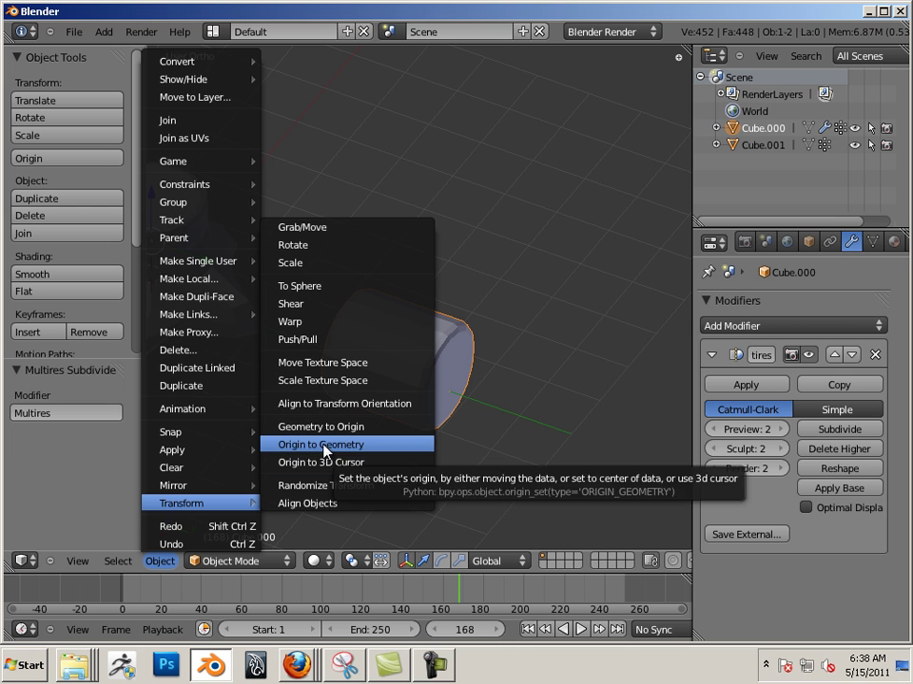
left_click(382, 445)
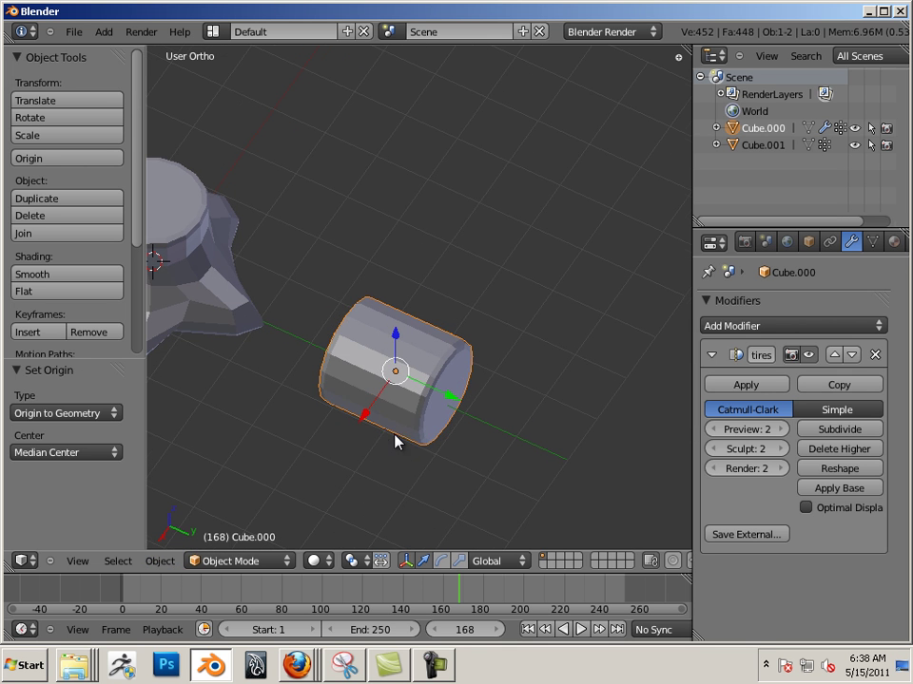
left_click_drag(367, 418, 538, 222)
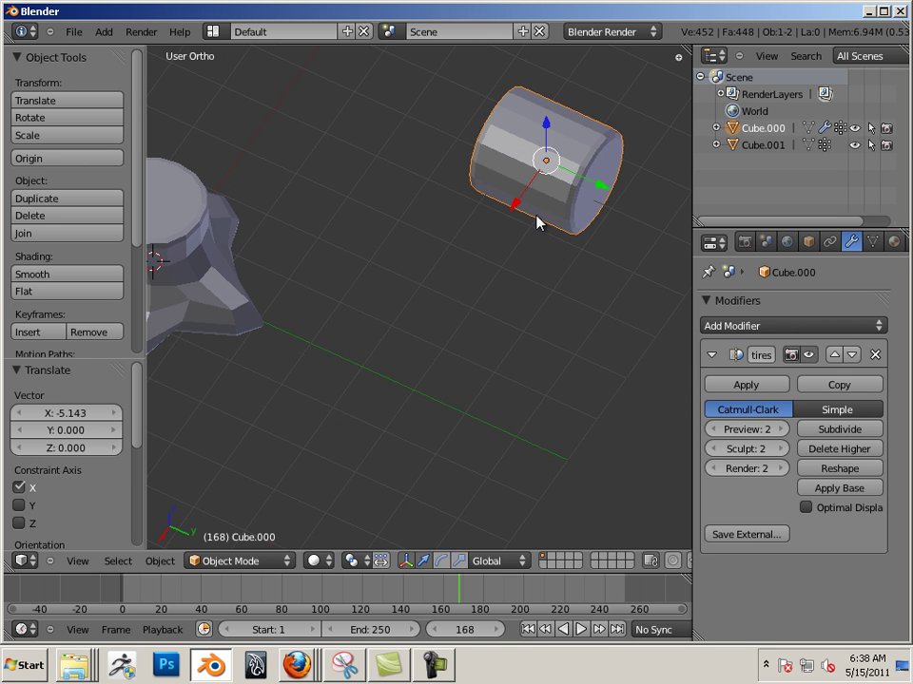
Duplicate the cylinder and move the copy back along X, opposite the stump
left_click(533, 218)
key("shift+d")
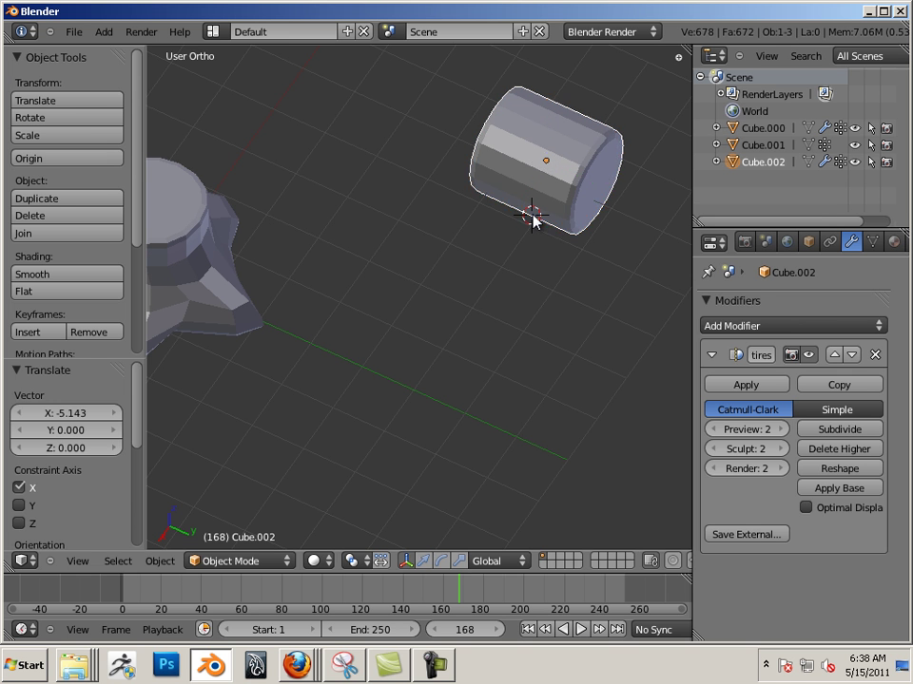
left_click(534, 218)
left_click_drag(521, 216, 322, 421)
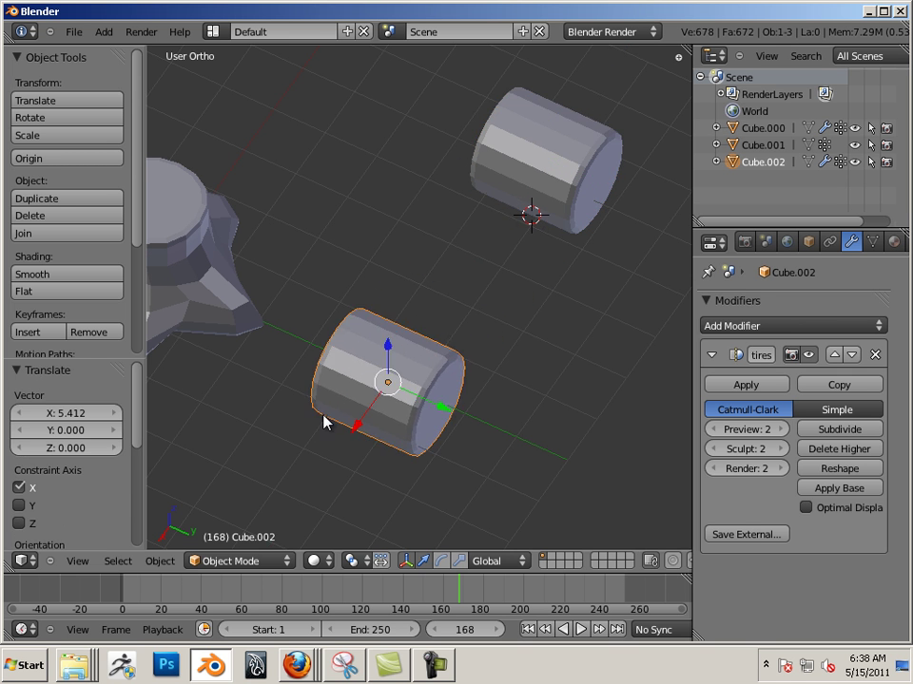
mouse_move(323, 421)
middle_mouse_down()
mouse_move(414, 373)
mouse_move(343, 373)
mouse_move(370, 383)
middle_mouse_up()
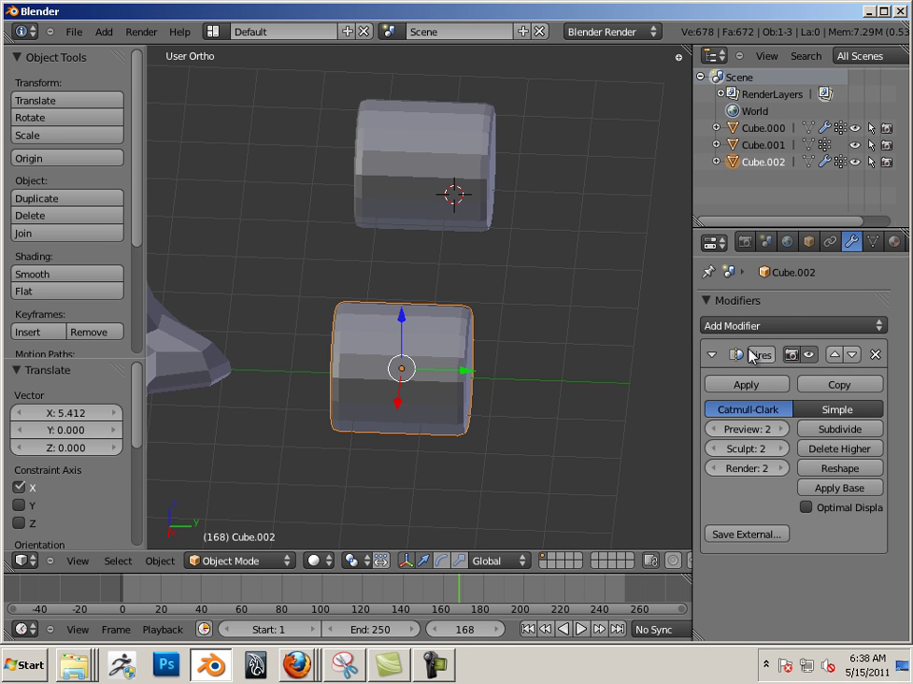
Add a Simple Deform to the duplicate, try Stretch and Taper modes, then delete it
left_click(783, 326)
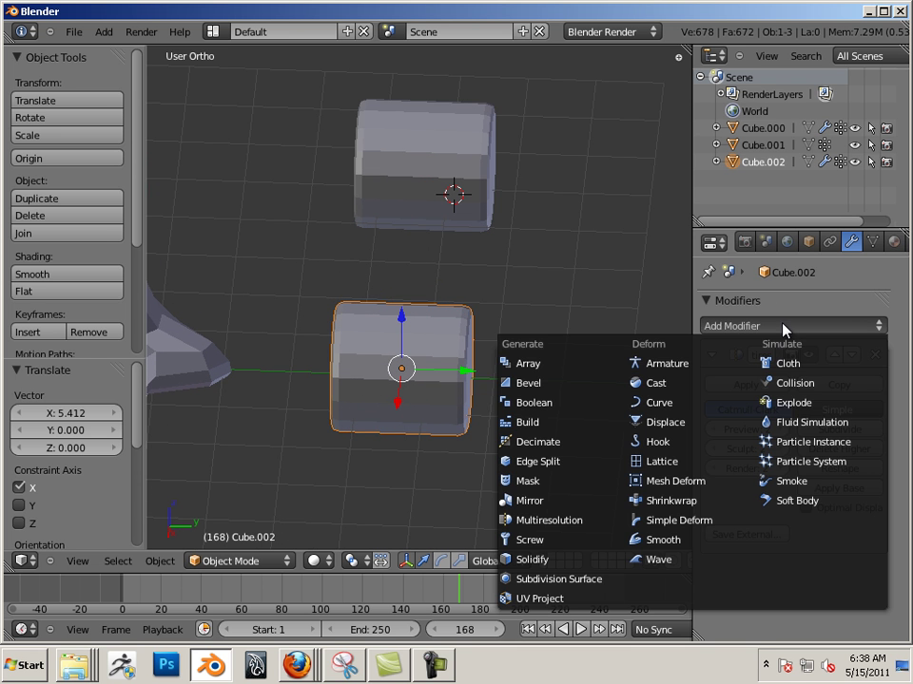
left_click(681, 523)
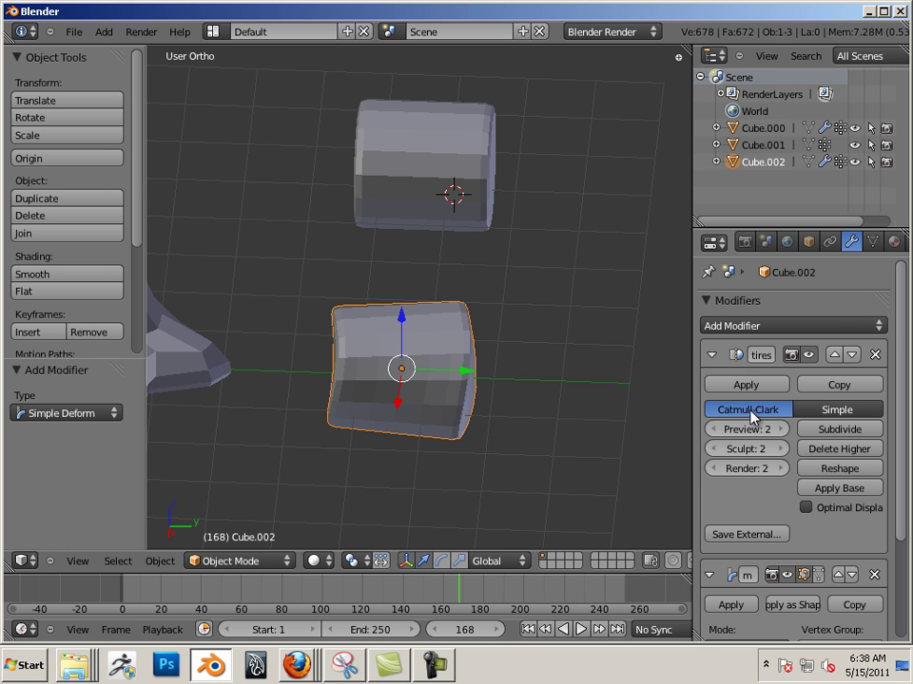
scroll(759, 458, "down", 3)
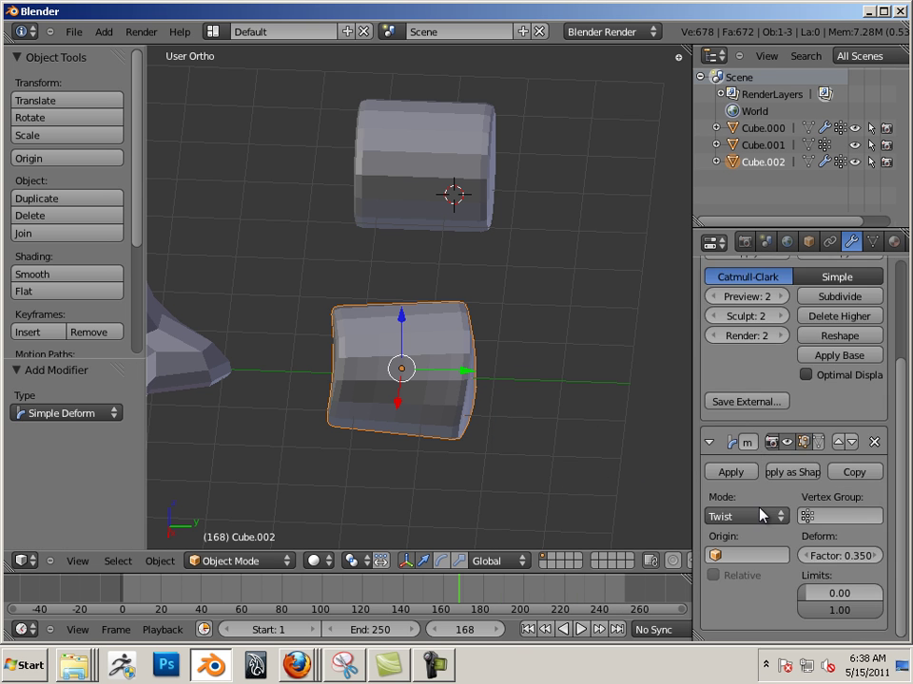
left_click(751, 516)
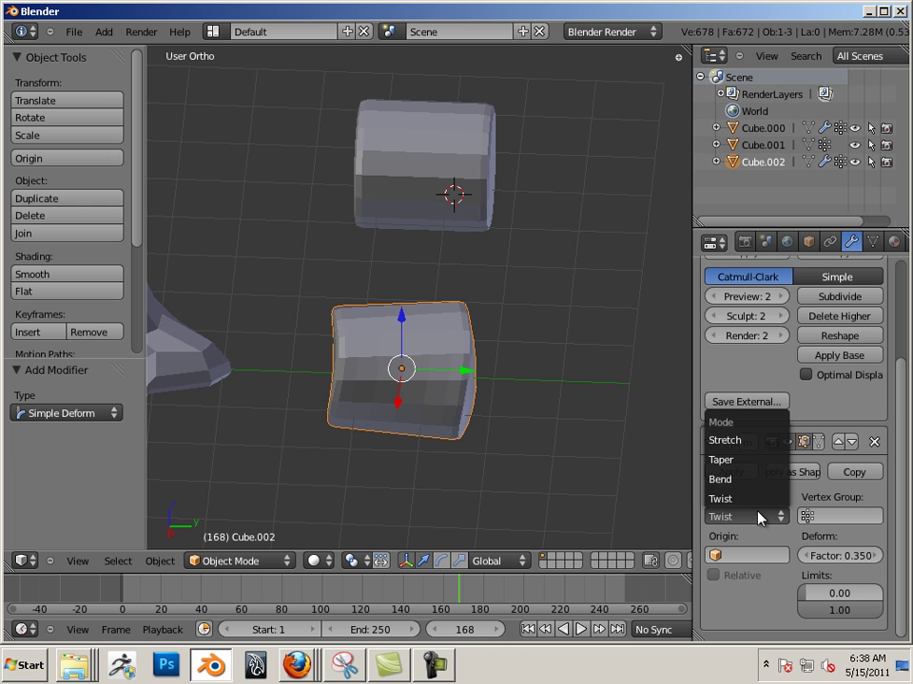
left_click(756, 442)
mouse_move(532, 439)
middle_mouse_down()
mouse_move(507, 432)
mouse_move(502, 399)
middle_mouse_up()
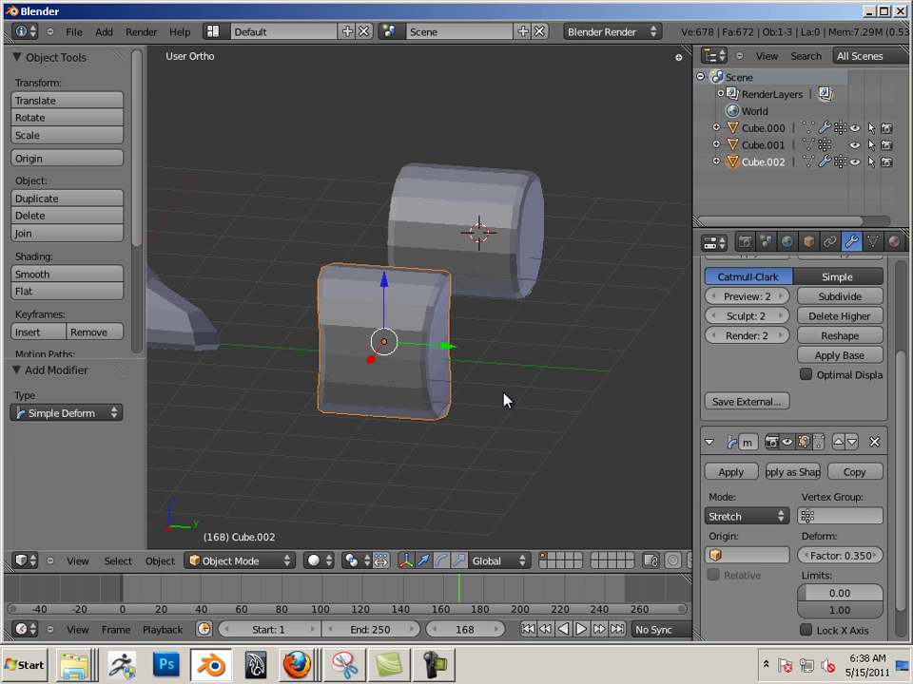
left_click(729, 516)
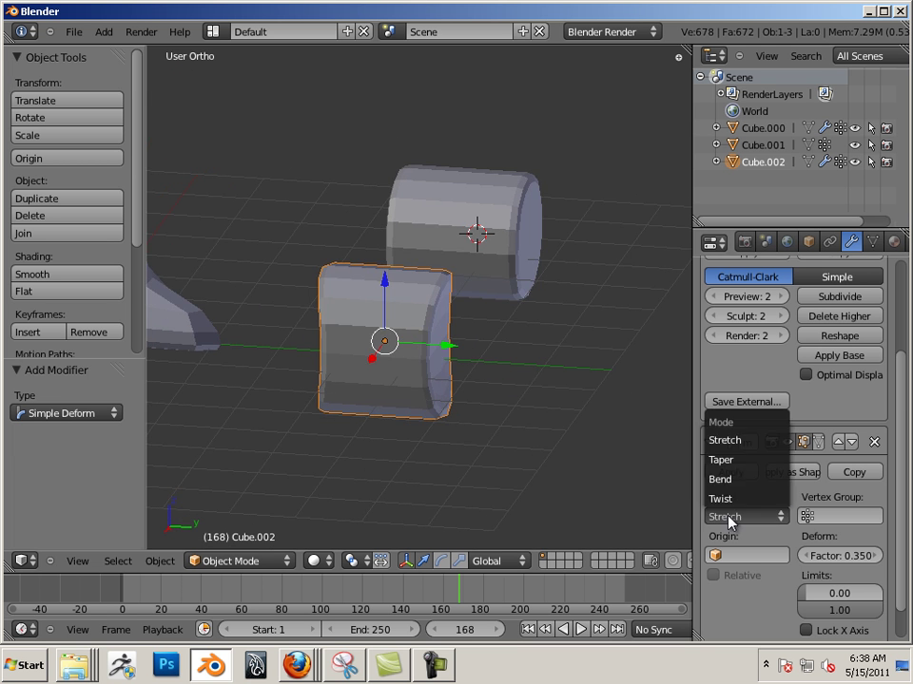
left_click(722, 461)
mouse_move(609, 408)
middle_mouse_down()
mouse_move(520, 405)
mouse_move(533, 421)
mouse_move(503, 399)
mouse_move(568, 439)
mouse_move(512, 414)
middle_mouse_up()
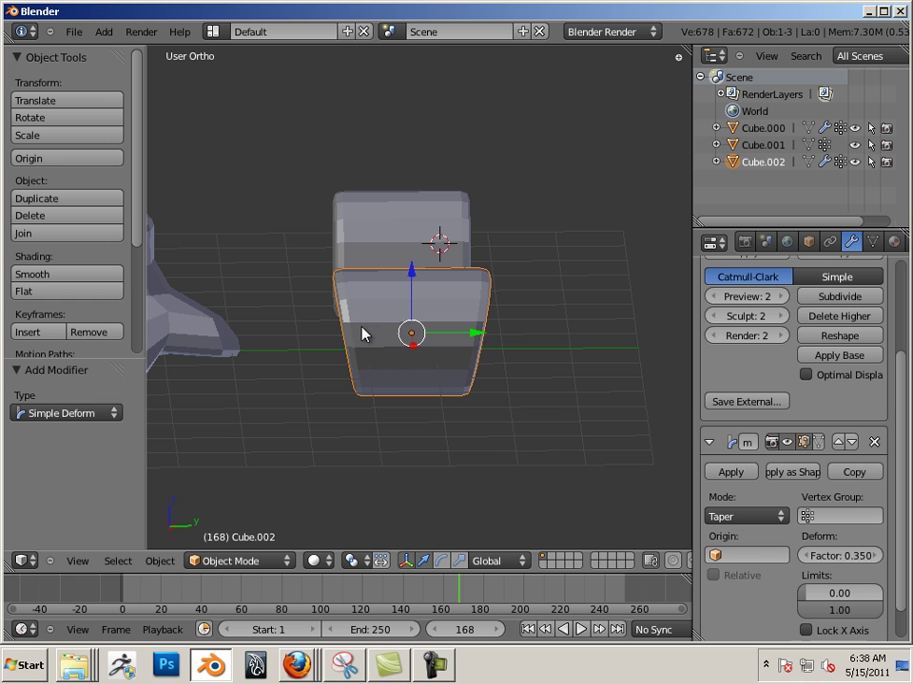
left_click(874, 442)
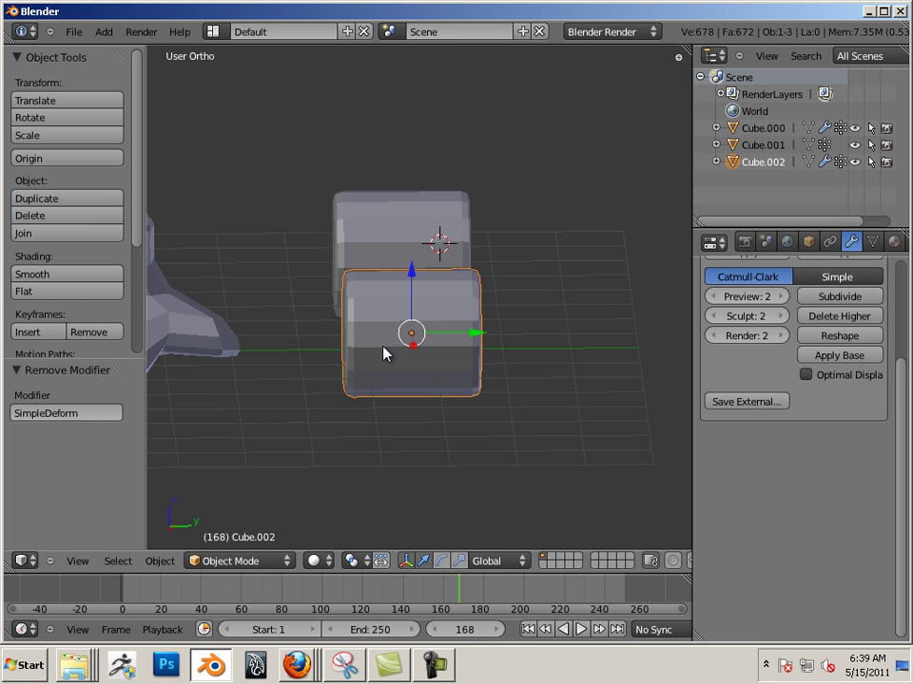
In Right Ortho view, rotate the cube about -89° and stretch it along Z into a tall column
key("KP_3")
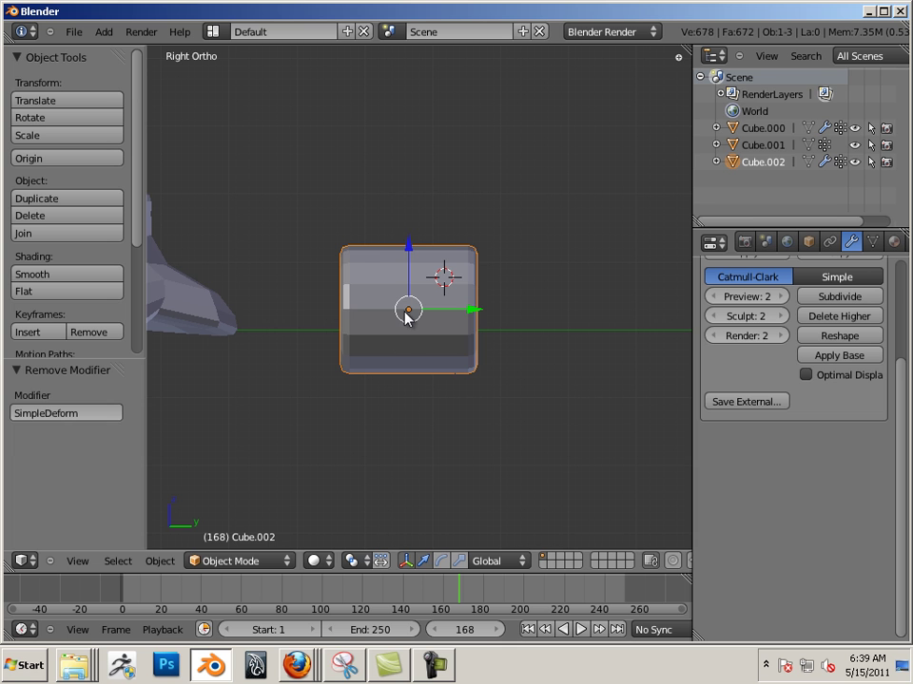
key("r")
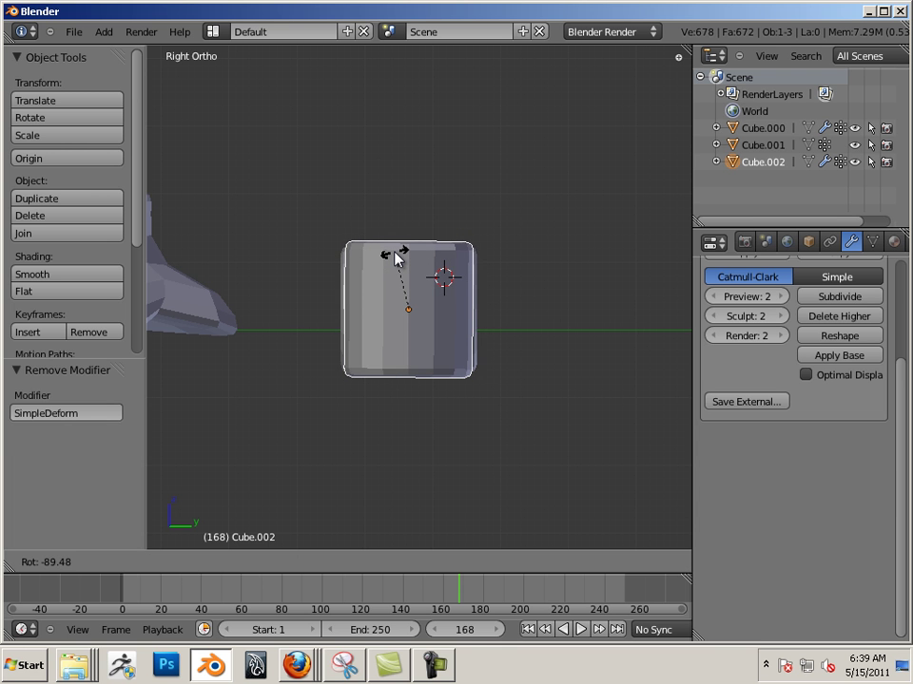
left_click(397, 258)
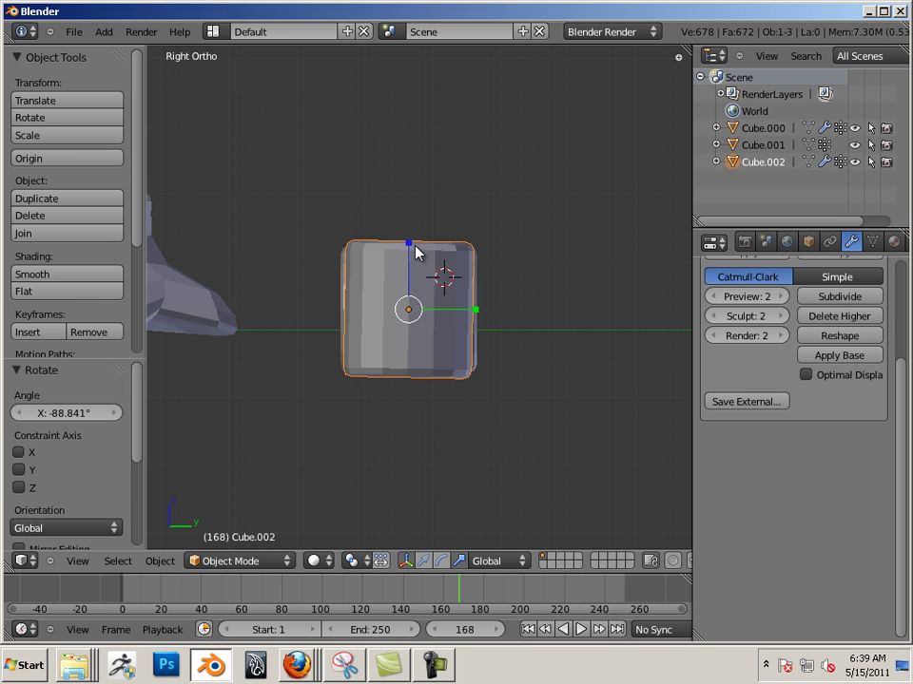
mouse_move(409, 243)
left_mouse_down()
mouse_move(425, 91)
mouse_move(422, 126)
left_mouse_up()
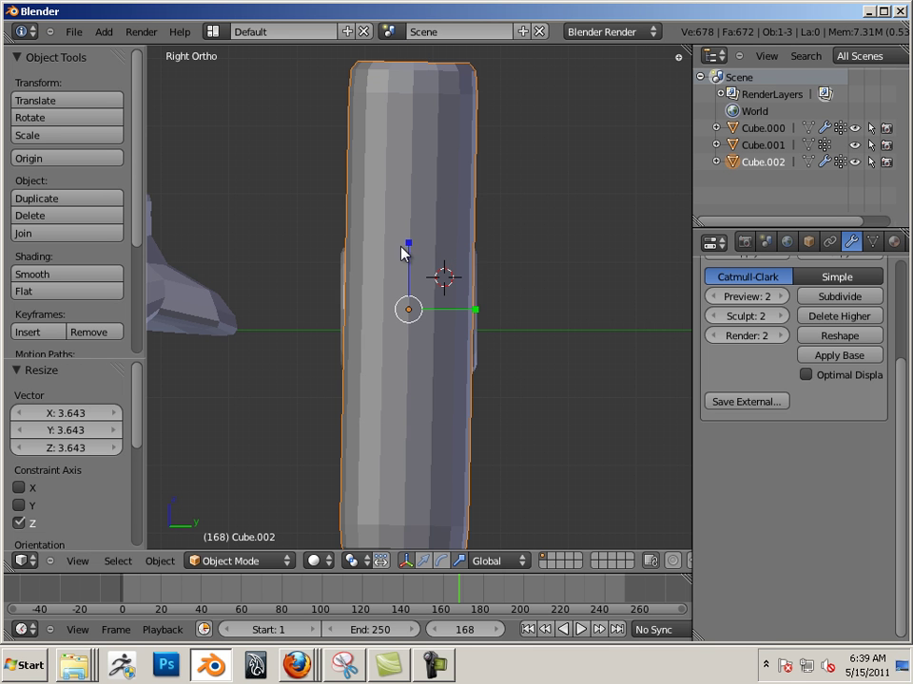
left_click_drag(404, 253, 413, 241)
scroll(418, 252, "down", 3)
mouse_move(426, 265)
middle_mouse_down()
mouse_move(530, 362)
mouse_move(515, 319)
mouse_move(429, 400)
mouse_move(460, 375)
middle_mouse_up()
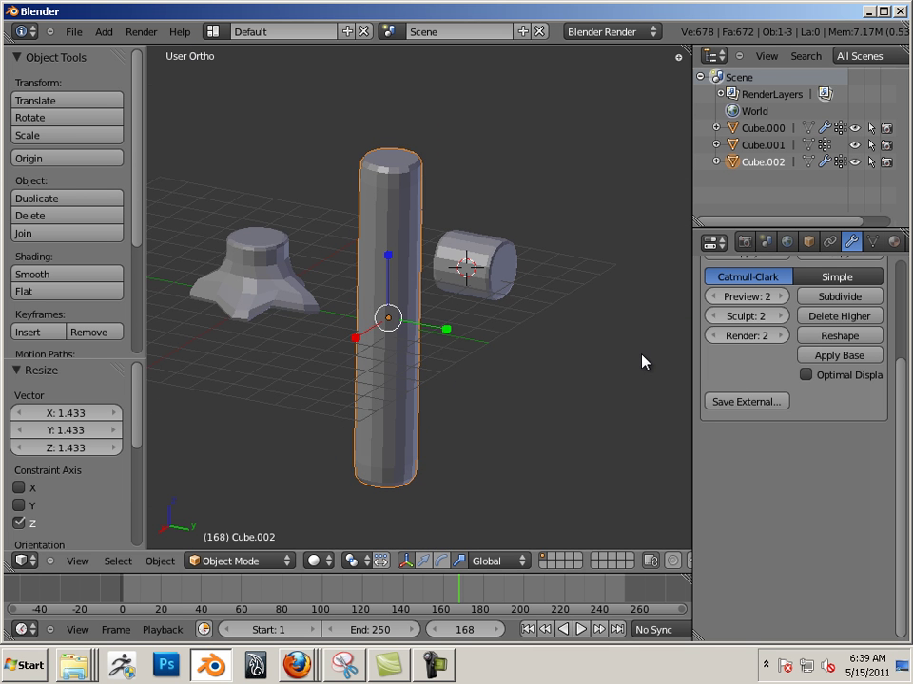
scroll(871, 362, "up", 3)
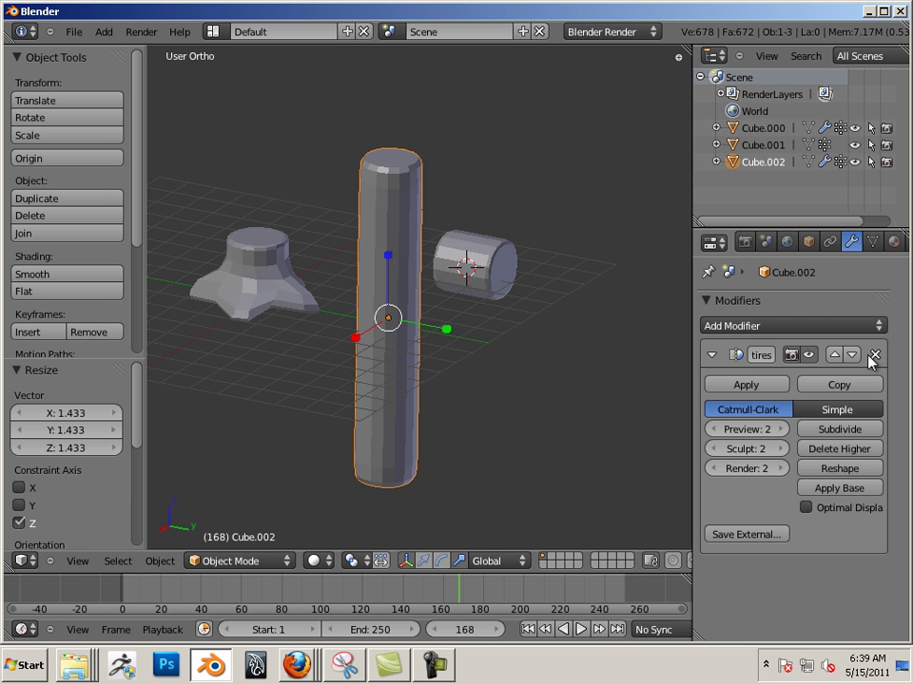
Add a Simple Deform modifier to the column and apply its rotation and scale
left_click(830, 332)
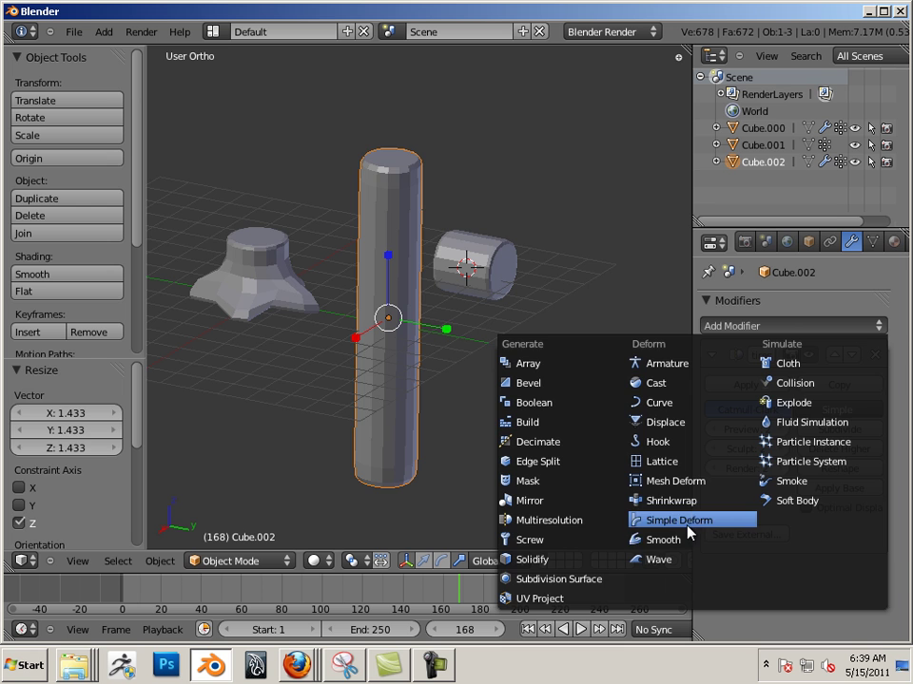
left_click(635, 522)
middle_click_drag(599, 449, 647, 398)
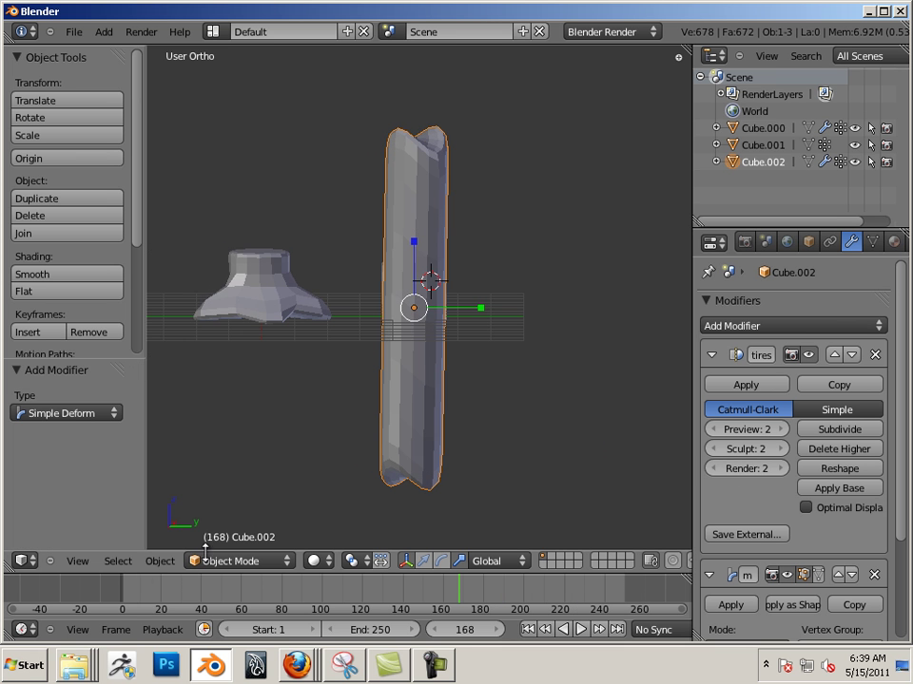
left_click(154, 562)
mouse_move(191, 450)
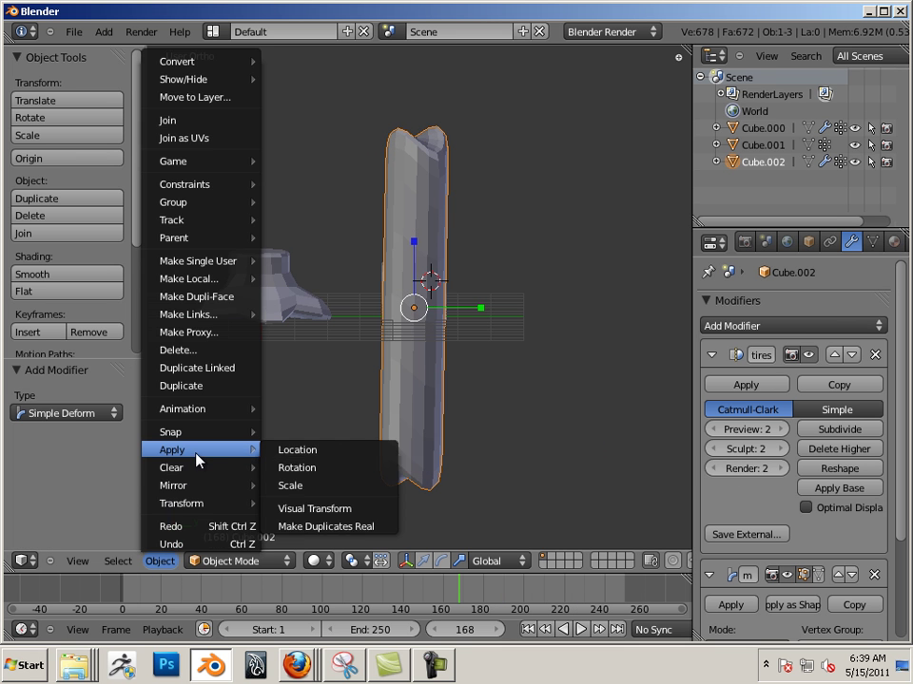
left_click(290, 469)
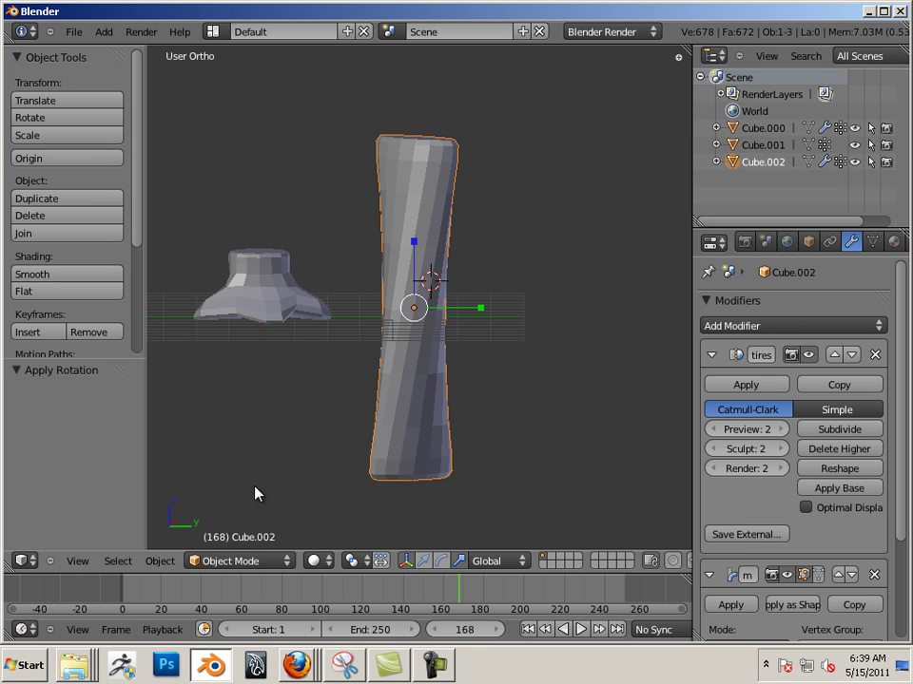
left_click(162, 561)
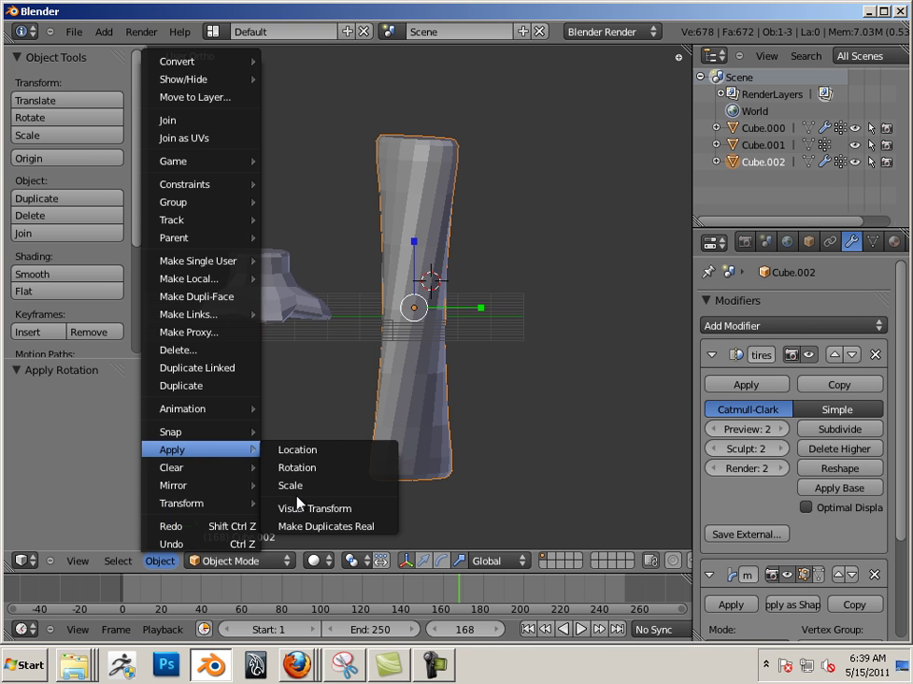
left_click(290, 485)
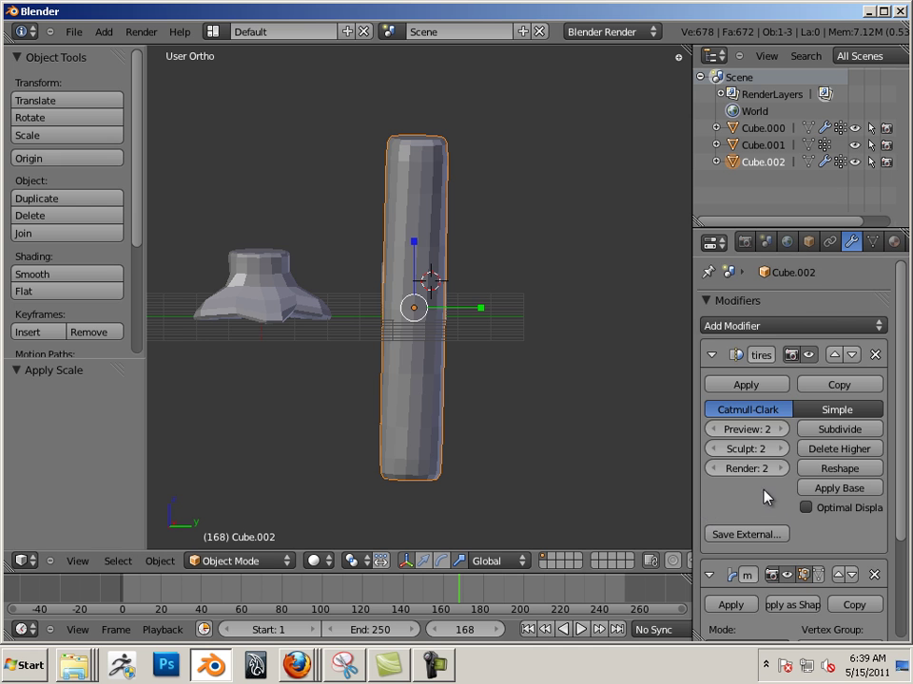
Set the deform to Taper with factor 1.651, then apply the Multiresolution and Simple Deform modifiers
scroll(765, 499, "down", 5)
left_click(758, 515)
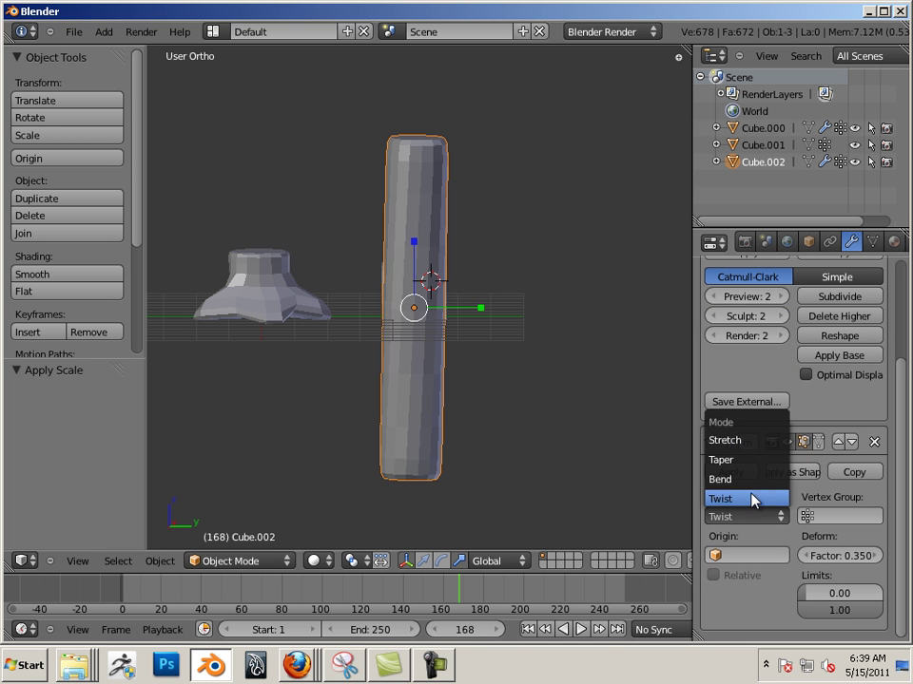
left_click(749, 460)
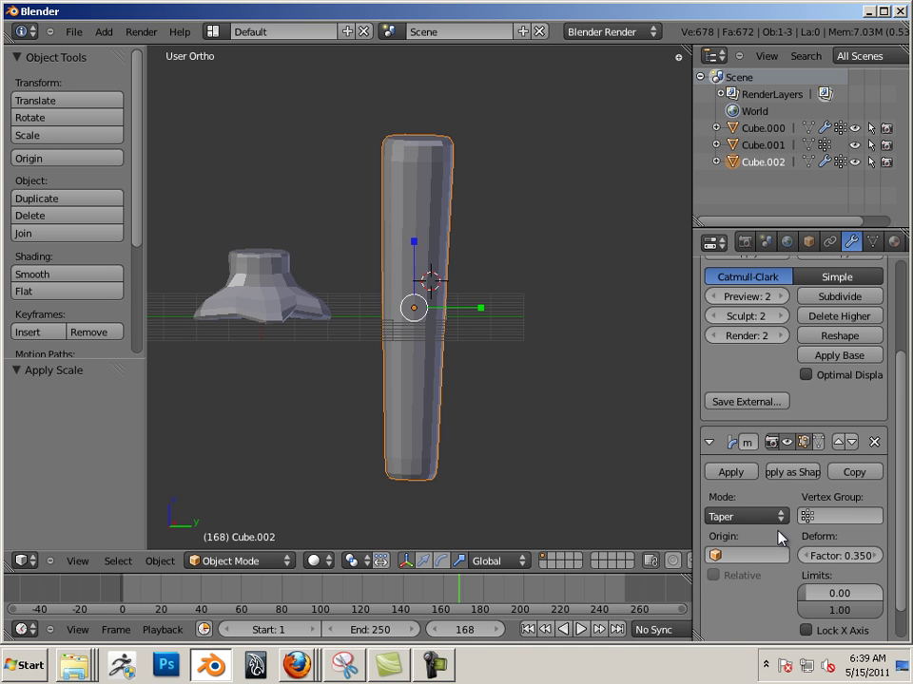
scroll(827, 534, "down", 1)
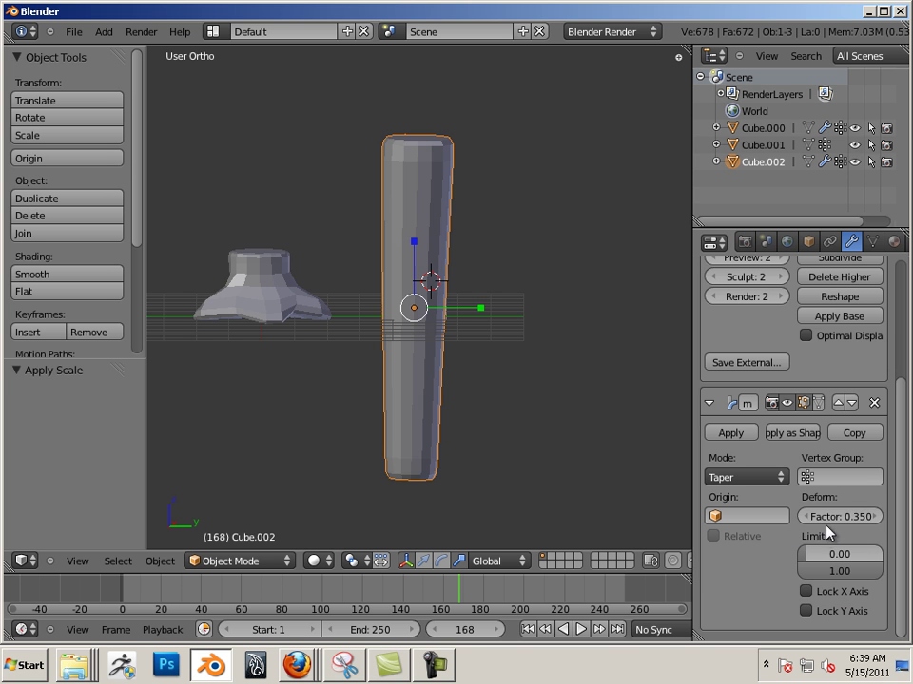
mouse_move(870, 518)
left_mouse_down()
mouse_move(898, 518)
mouse_move(879, 518)
left_mouse_up()
mouse_move(603, 379)
middle_mouse_down()
mouse_move(432, 422)
mouse_move(510, 476)
mouse_move(620, 457)
mouse_move(596, 437)
middle_mouse_up()
scroll(570, 424, "up", 2)
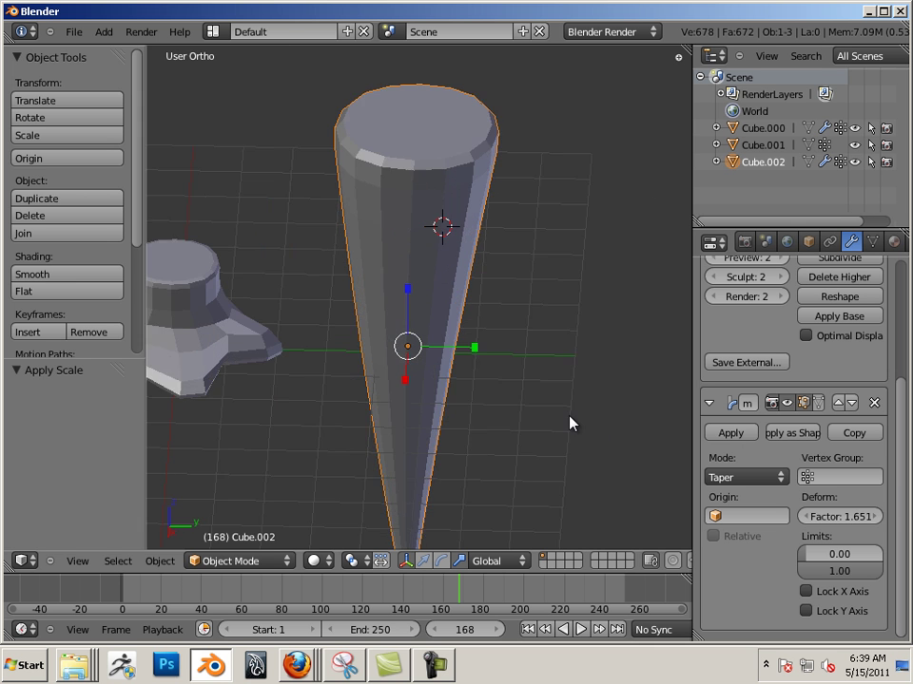
scroll(558, 422, "down", 1)
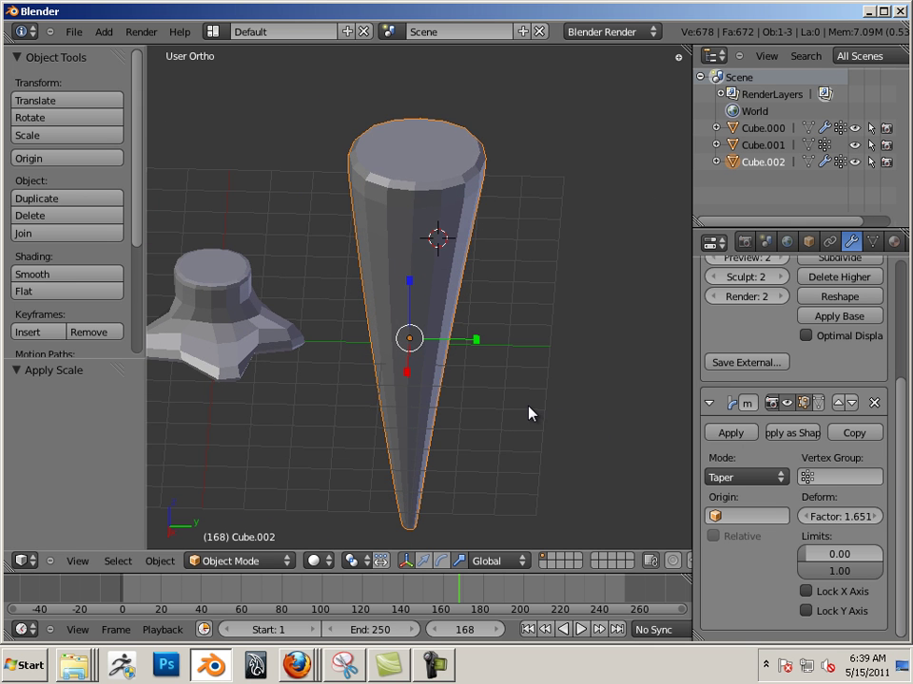
scroll(854, 439, "up", 5)
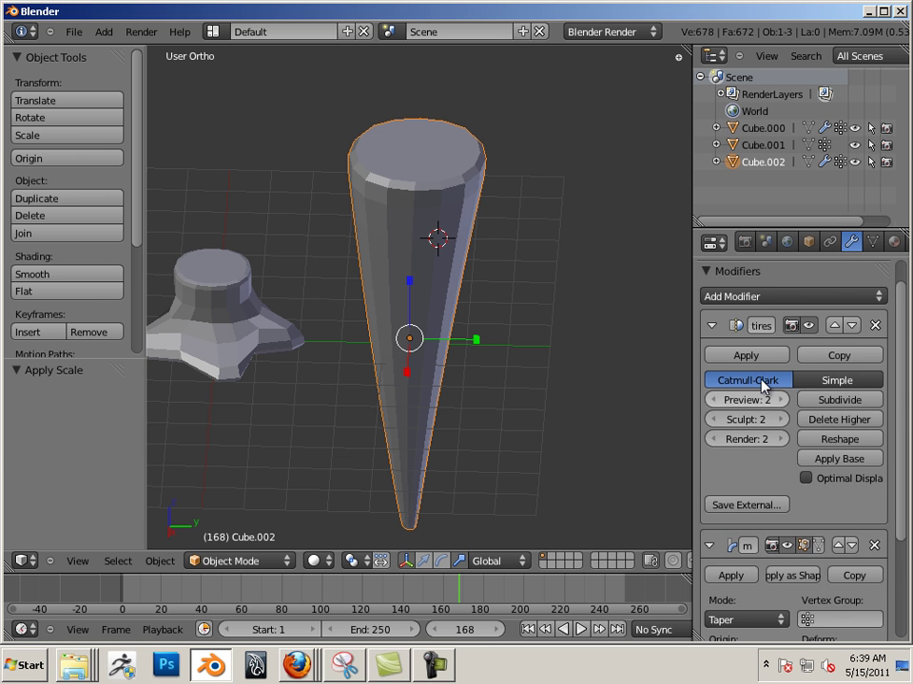
left_click(750, 357)
left_click(737, 358)
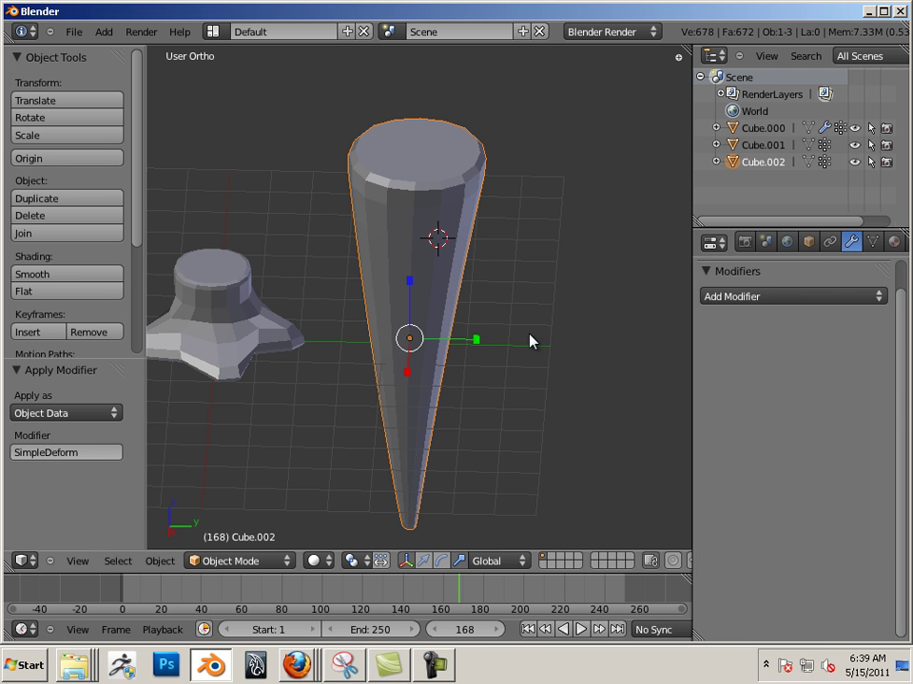
Shrink the cone slightly along the Y axis
key("s")
key("y")
left_click(482, 341)
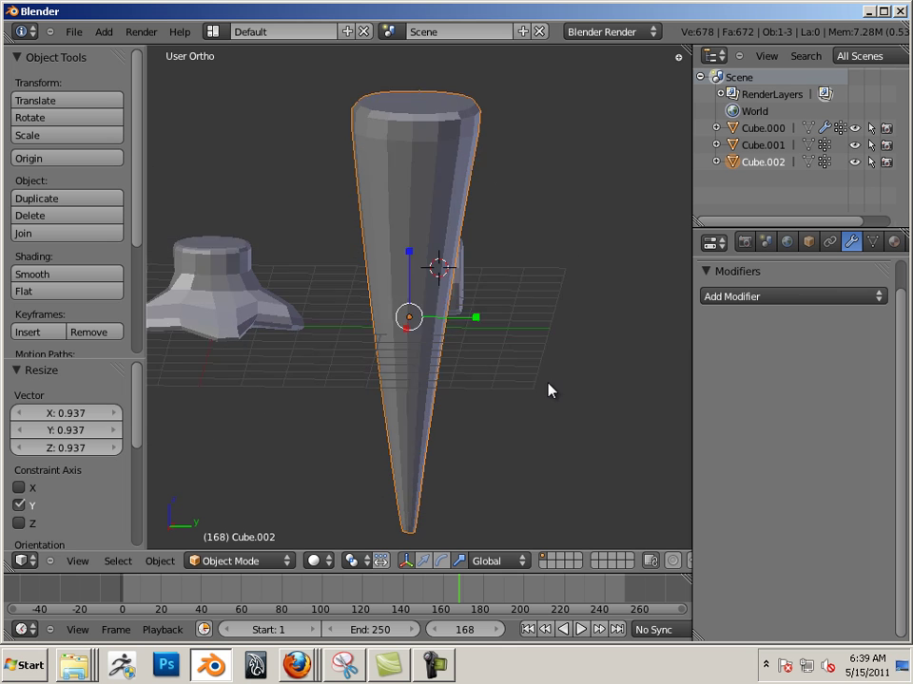
middle_click_drag(549, 450, 546, 367)
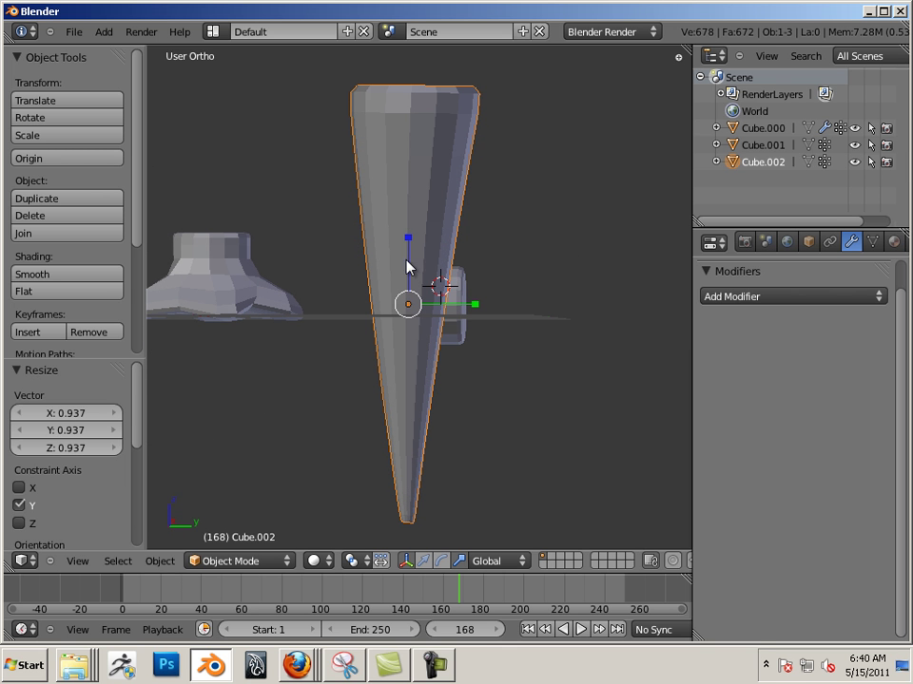
Rotate the cone to lie horizontal and scale it down to branch size
key("ctrl+alt+g")
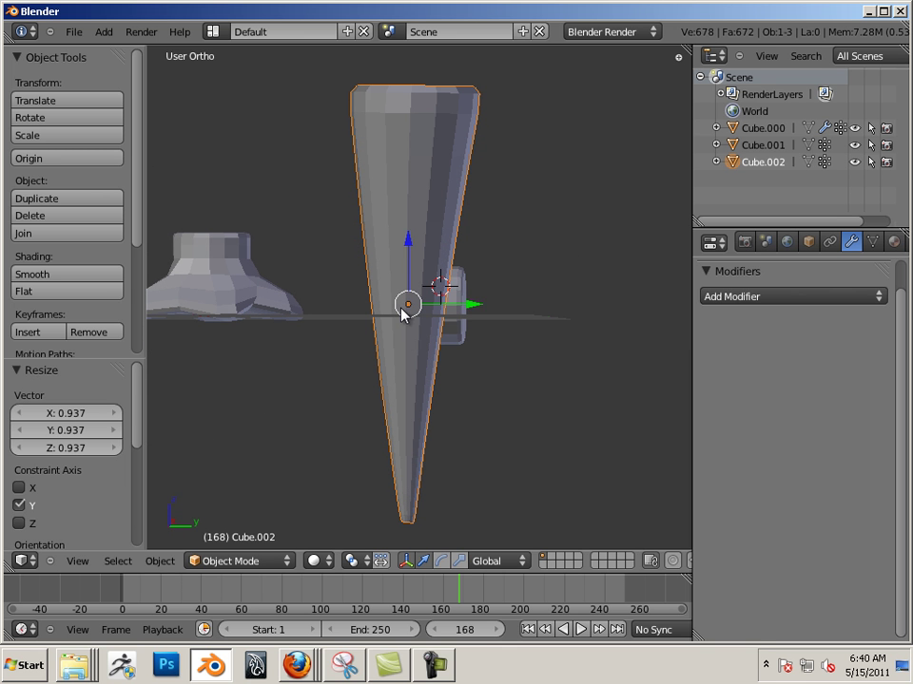
key("ctrl+alt+r")
key("r")
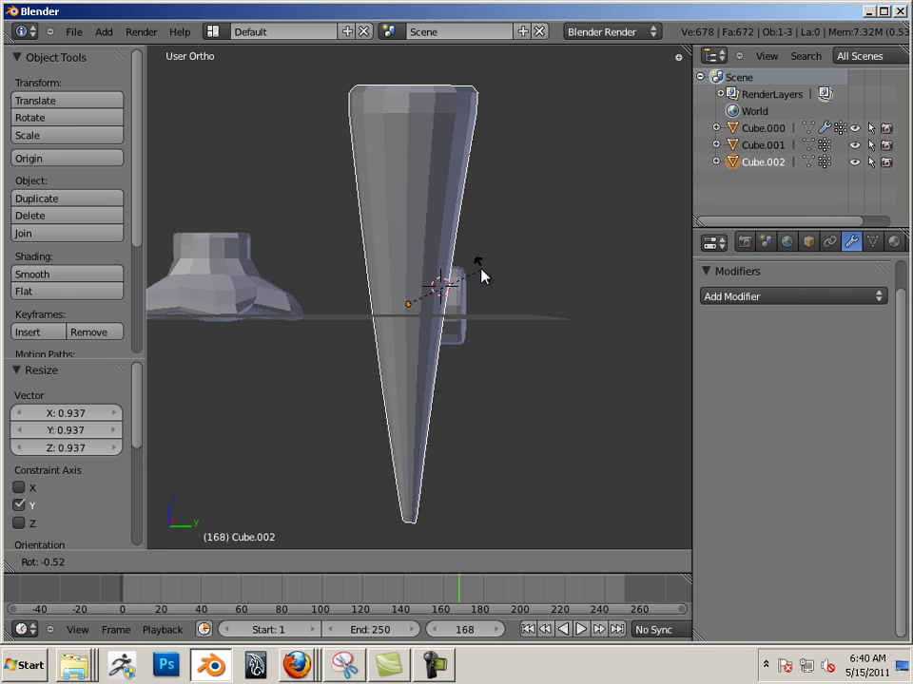
left_click(387, 252)
key("ctrl+alt+g")
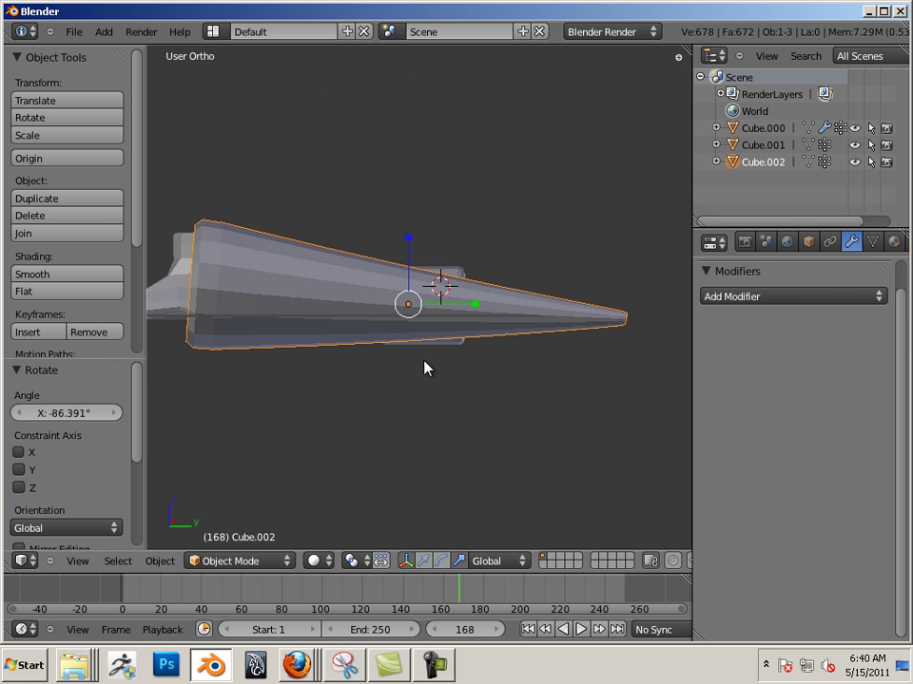
key("s")
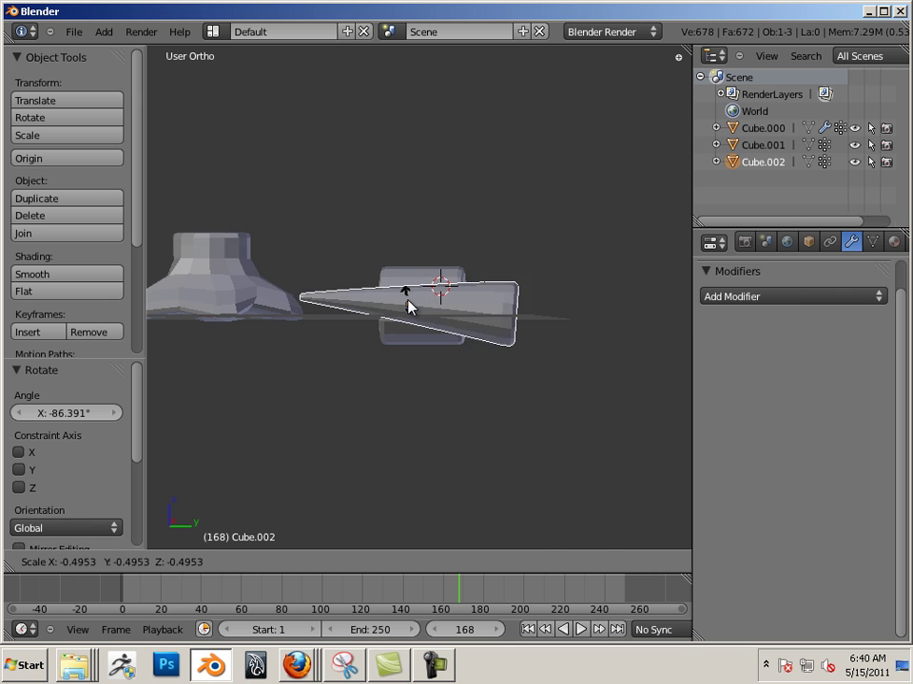
left_click(410, 310)
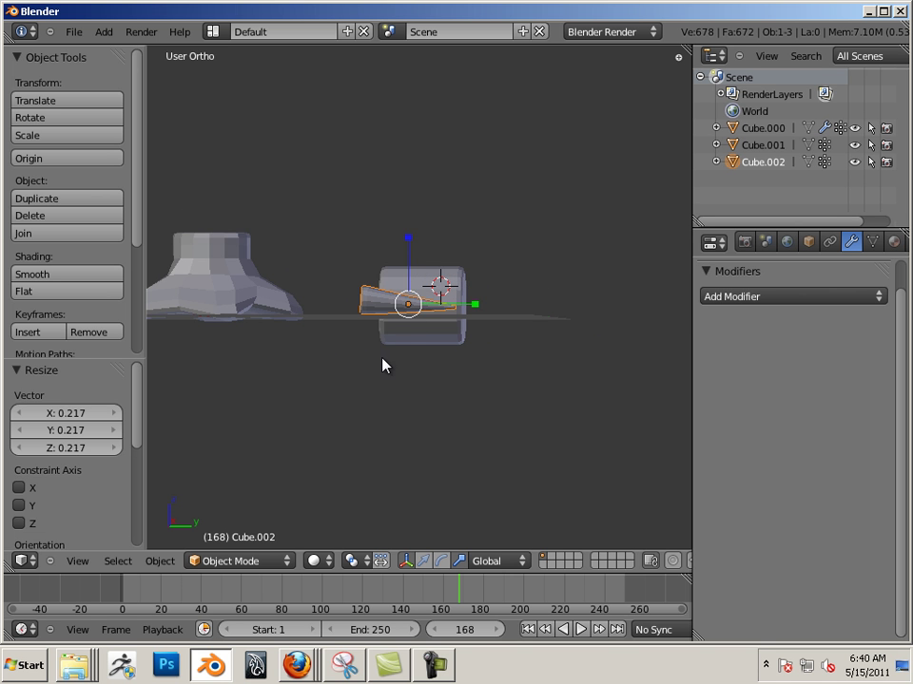
middle_click_drag(383, 366, 367, 510)
Duplicate the cone spike and slide the original along Y against the stump's base
scroll(389, 507, "up", 1)
scroll(512, 422, "up", 3)
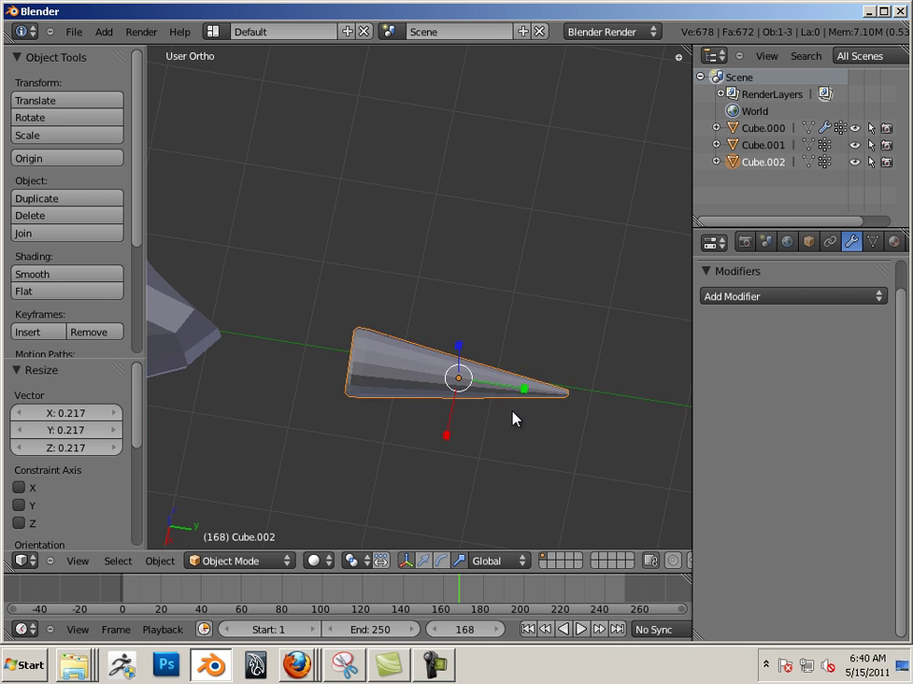
mouse_move(505, 385)
left_mouse_down()
mouse_move(352, 378)
mouse_move(367, 384)
left_mouse_up()
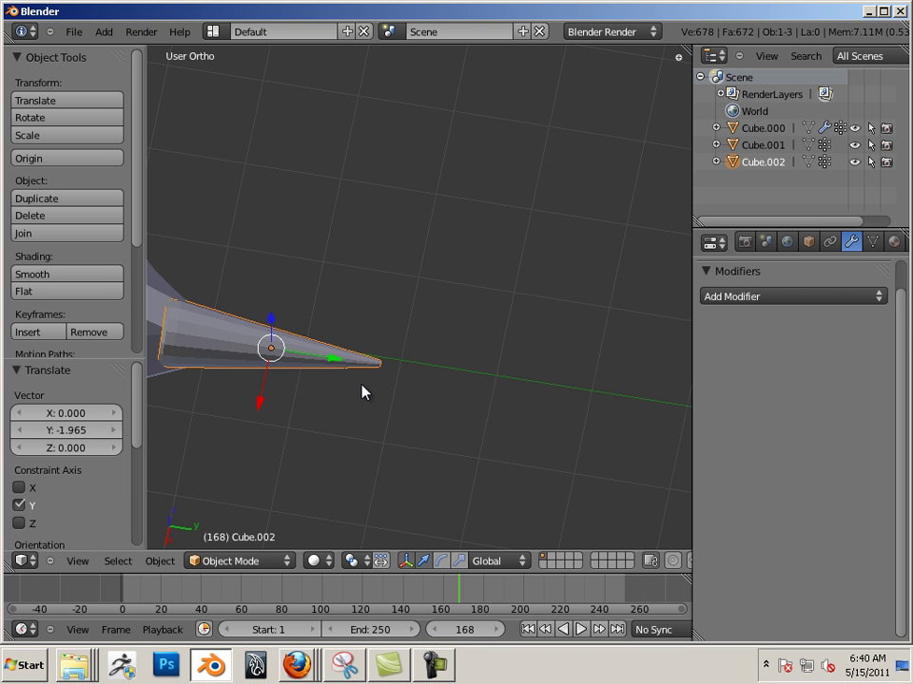
key("shift+d")
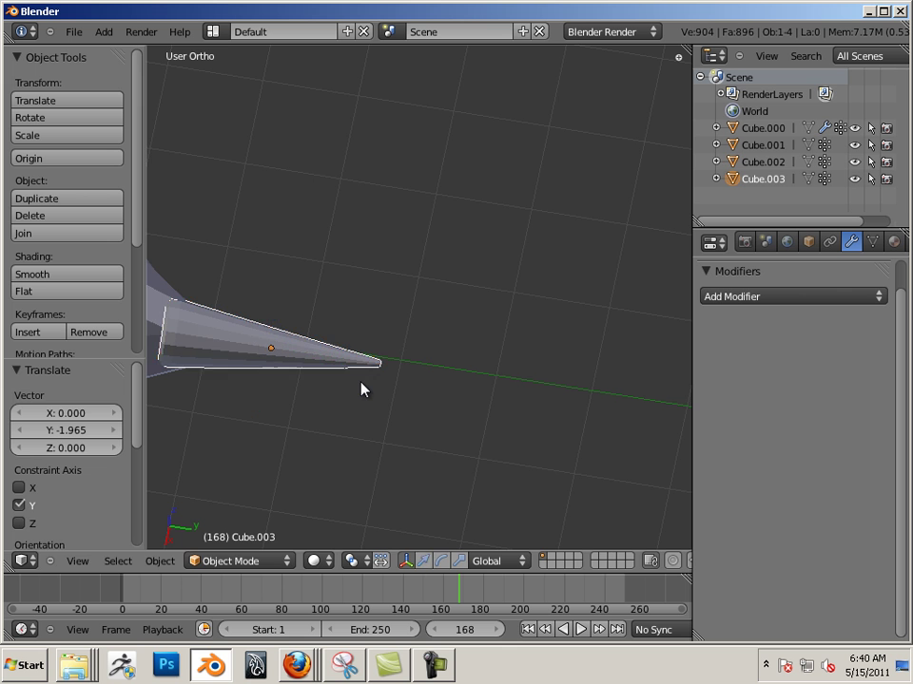
left_click(373, 366)
mouse_move(359, 367)
left_mouse_down()
mouse_move(636, 452)
mouse_move(723, 433)
left_mouse_up()
middle_click_drag(330, 387, 397, 358, "shift")
right_click(400, 337)
mouse_move(352, 389)
middle_mouse_down()
mouse_move(419, 371)
mouse_move(367, 357)
mouse_move(319, 381)
mouse_move(288, 349)
mouse_move(292, 455)
middle_mouse_up()
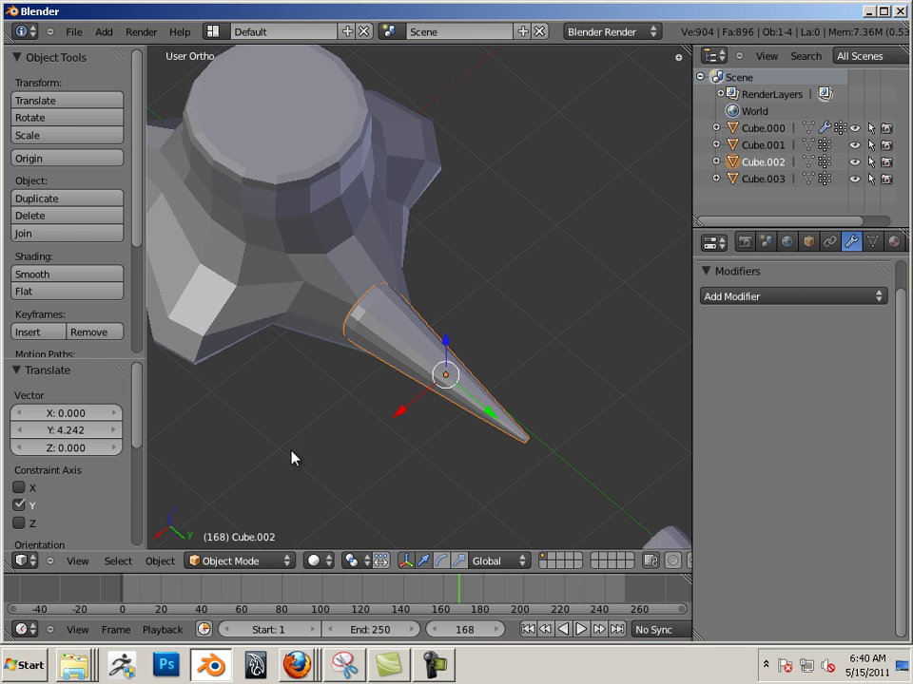
left_click(160, 561)
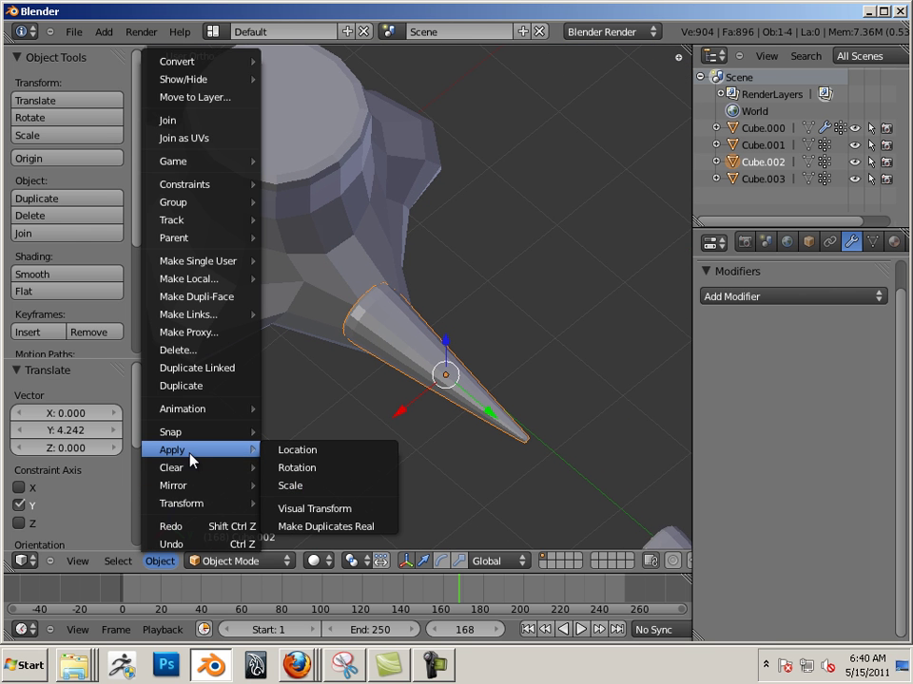
Switch to Sculpt Mode and grab-bend the cone's base into the stump
left_click(206, 562)
left_click(238, 513)
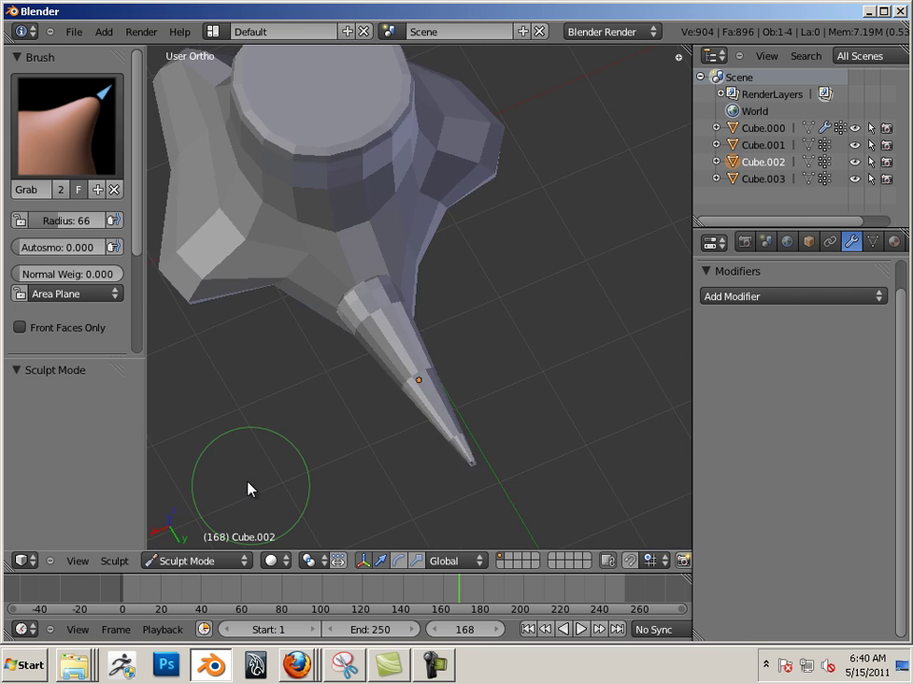
mouse_move(249, 489)
middle_mouse_down()
mouse_move(337, 519)
mouse_move(402, 415)
mouse_move(373, 428)
middle_mouse_up()
mouse_move(393, 379)
left_mouse_down()
mouse_move(428, 397)
mouse_move(399, 469)
left_mouse_up()
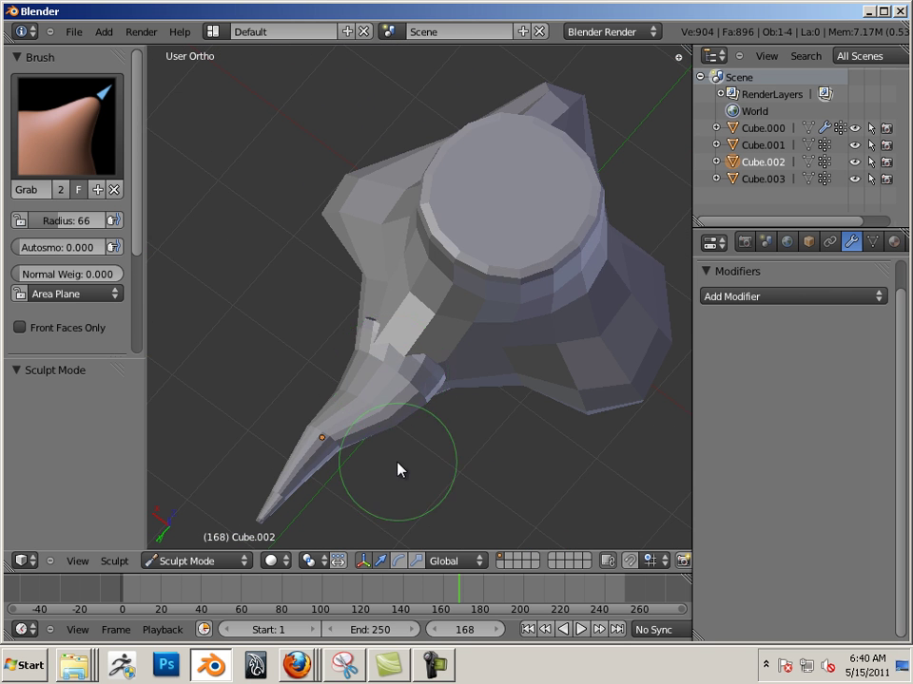
mouse_move(399, 469)
middle_mouse_down()
mouse_move(351, 328)
mouse_move(474, 462)
mouse_move(460, 399)
mouse_move(428, 455)
mouse_move(481, 372)
middle_mouse_up()
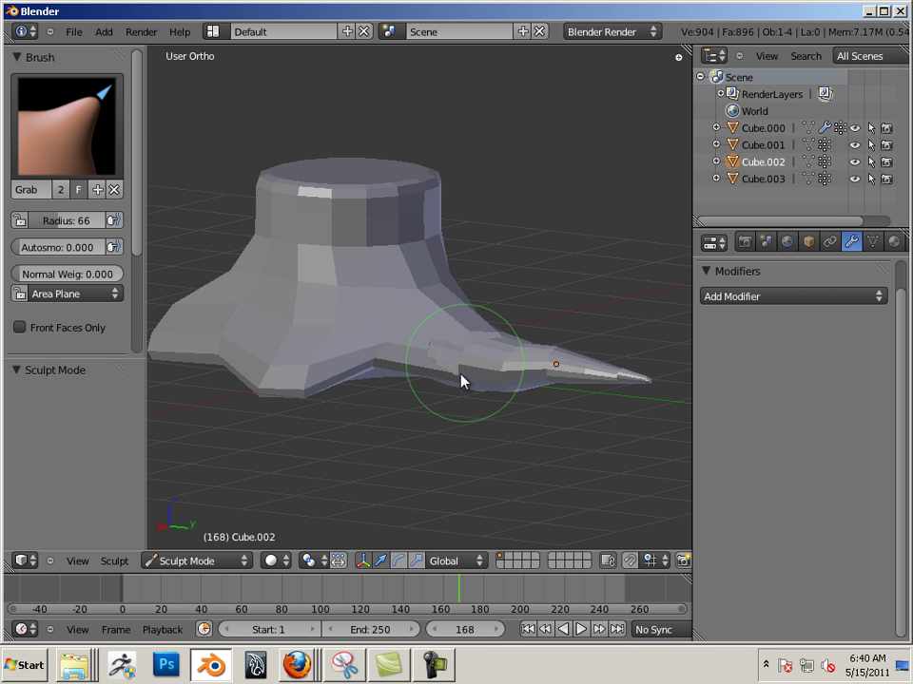
left_click_drag(460, 374, 428, 372)
mouse_move(430, 367)
middle_mouse_down()
mouse_move(359, 513)
mouse_move(466, 388)
mouse_move(390, 386)
middle_mouse_up()
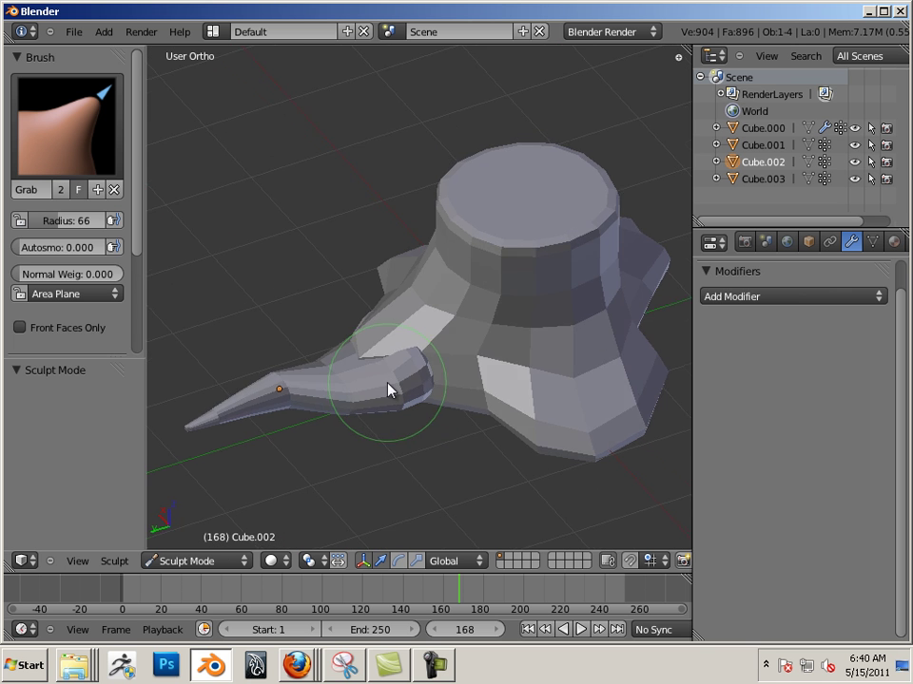
middle_click_drag(401, 460, 373, 418)
mouse_move(372, 418)
left_mouse_down()
mouse_move(395, 383)
mouse_move(416, 386)
left_mouse_up()
Pull the root tip outward, undo that pull, and blend away the ridge at the root base
mouse_move(424, 385)
middle_mouse_down()
mouse_move(460, 419)
mouse_move(515, 372)
mouse_move(477, 415)
middle_mouse_up()
mouse_move(410, 482)
middle_mouse_down()
mouse_move(631, 418)
mouse_move(519, 391)
middle_mouse_up()
mouse_move(601, 386)
middle_mouse_down()
mouse_move(433, 450)
mouse_move(297, 408)
middle_mouse_up()
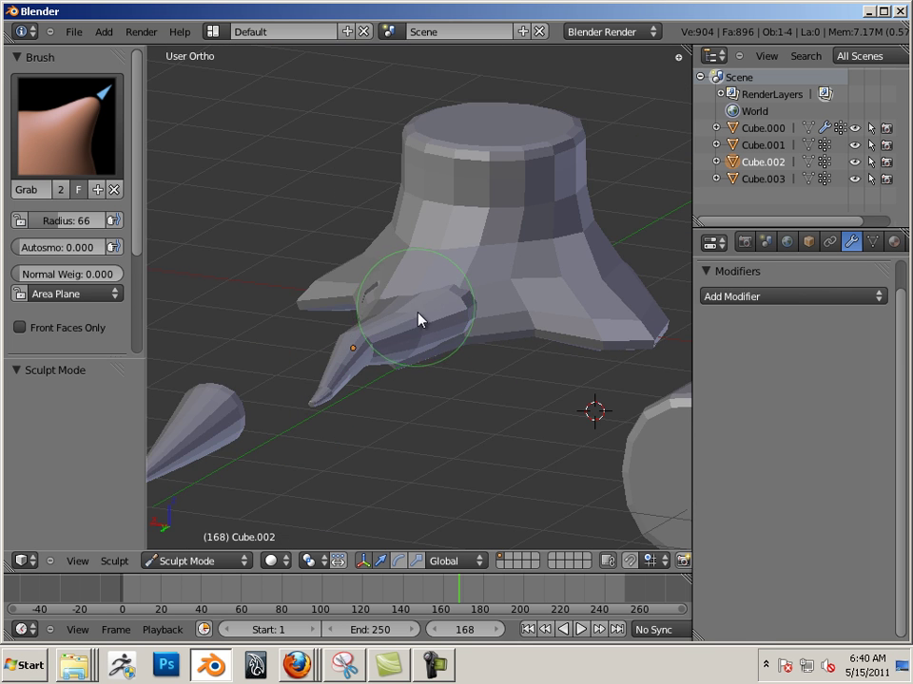
mouse_move(417, 320)
middle_mouse_down()
mouse_move(374, 345)
mouse_move(461, 330)
mouse_move(433, 362)
mouse_move(422, 457)
mouse_move(552, 440)
middle_mouse_up()
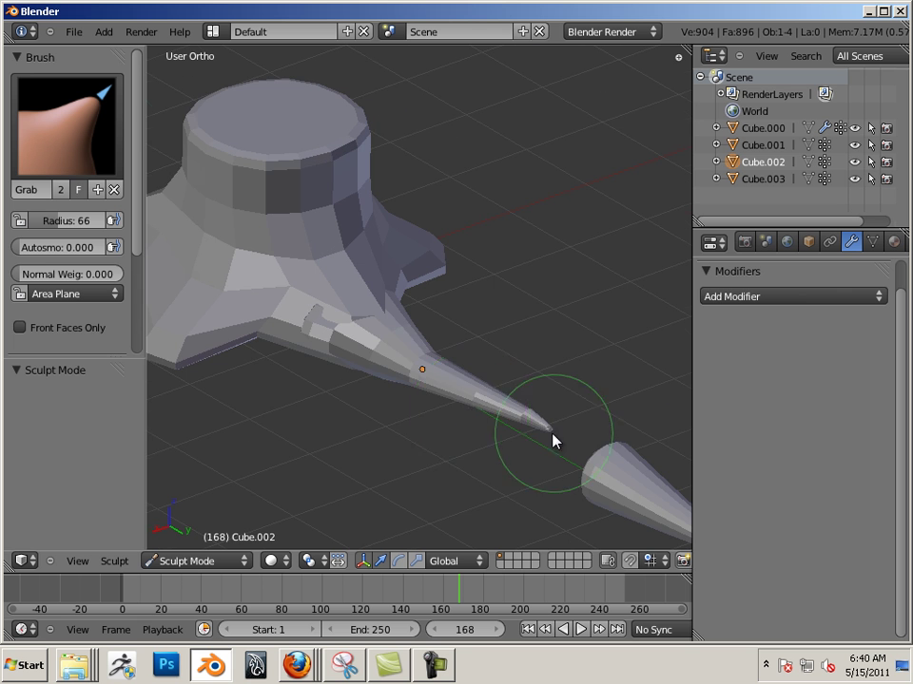
left_click_drag(441, 384, 548, 457)
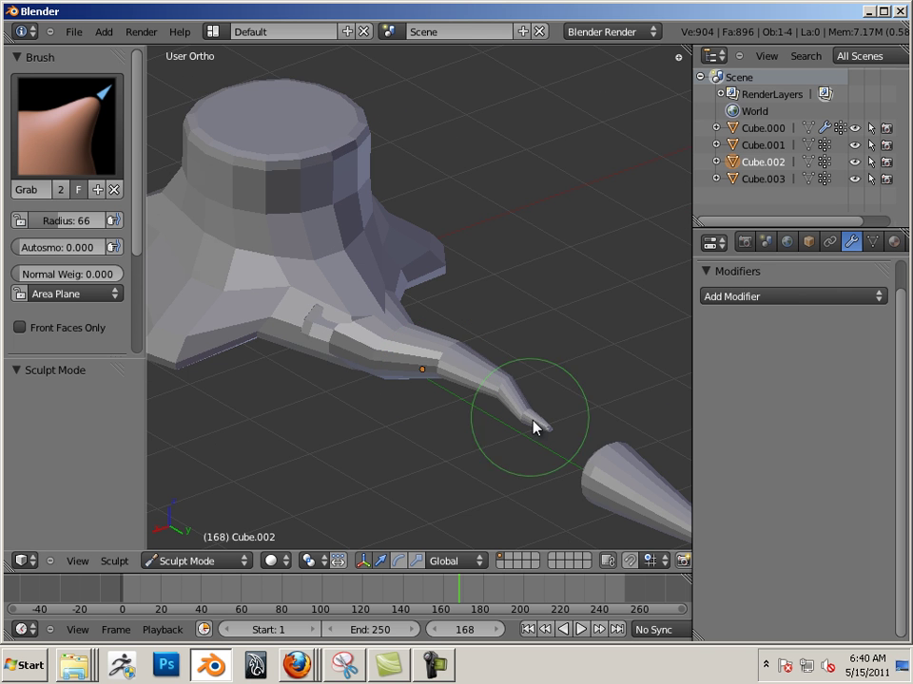
mouse_move(548, 463)
middle_mouse_down()
mouse_move(452, 453)
mouse_move(468, 427)
mouse_move(526, 444)
middle_mouse_up()
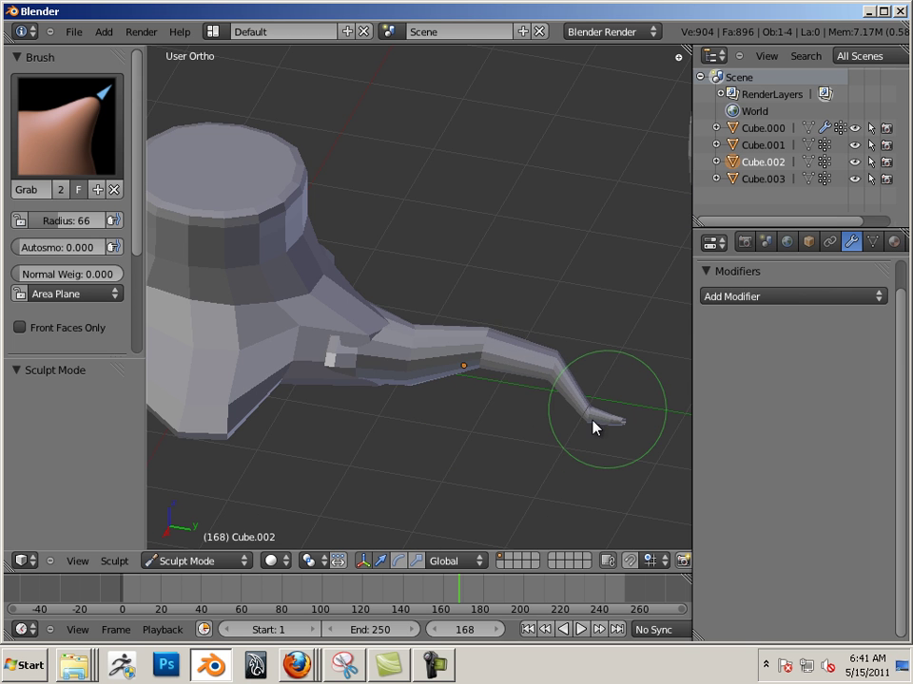
key("ctrl+z")
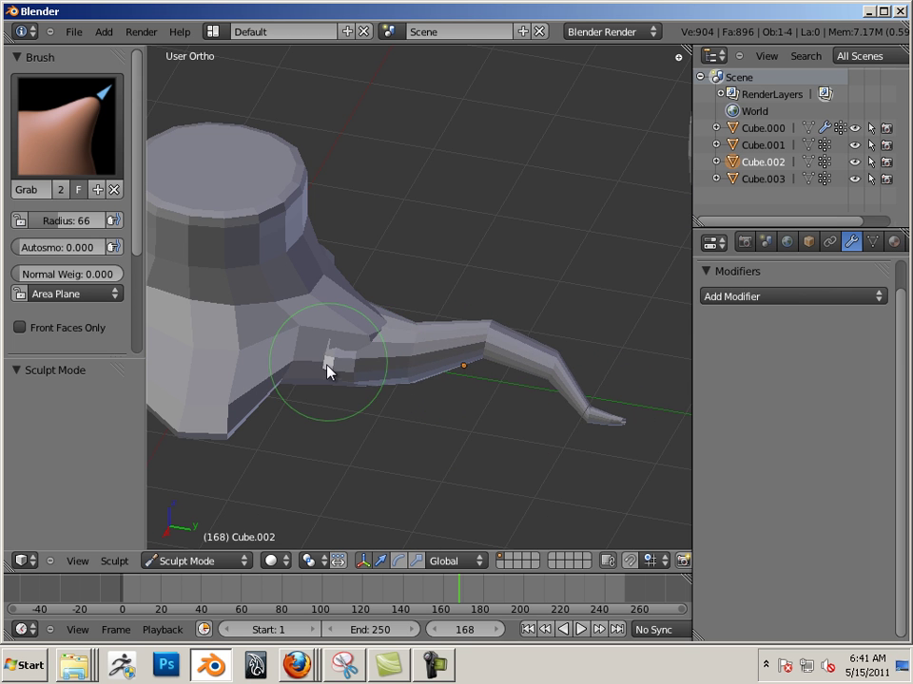
middle_click_drag(389, 392, 430, 316)
mouse_move(429, 316)
left_mouse_down()
mouse_move(421, 279)
mouse_move(320, 286)
left_mouse_up()
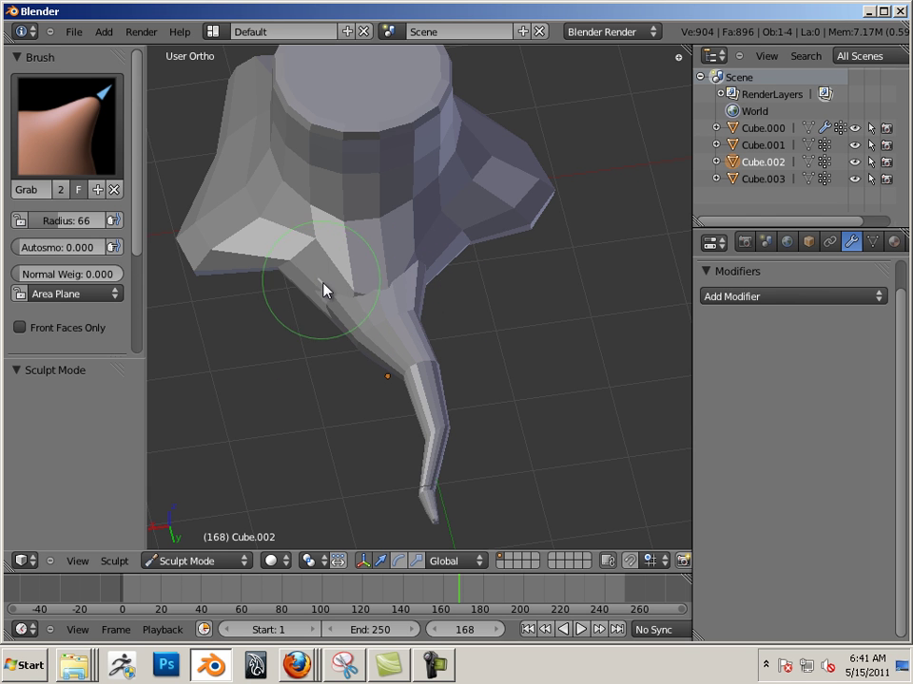
mouse_move(427, 460)
middle_mouse_down()
mouse_move(422, 362)
mouse_move(495, 358)
mouse_move(427, 397)
mouse_move(381, 462)
mouse_move(251, 351)
mouse_move(370, 389)
middle_mouse_up()
scroll(438, 430, "up", 3)
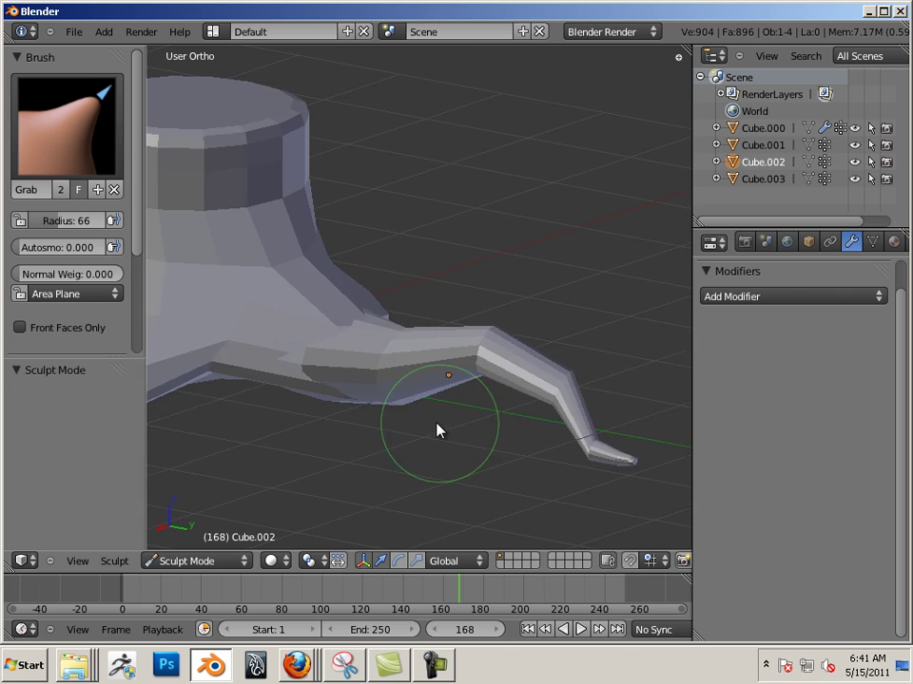
mouse_move(439, 429)
middle_mouse_down()
mouse_move(493, 424)
mouse_move(367, 453)
mouse_move(484, 530)
mouse_move(569, 501)
mouse_move(569, 481)
mouse_move(519, 472)
mouse_move(584, 429)
middle_mouse_up()
scroll(367, 453, "down", 3)
scroll(584, 429, "down", 4)
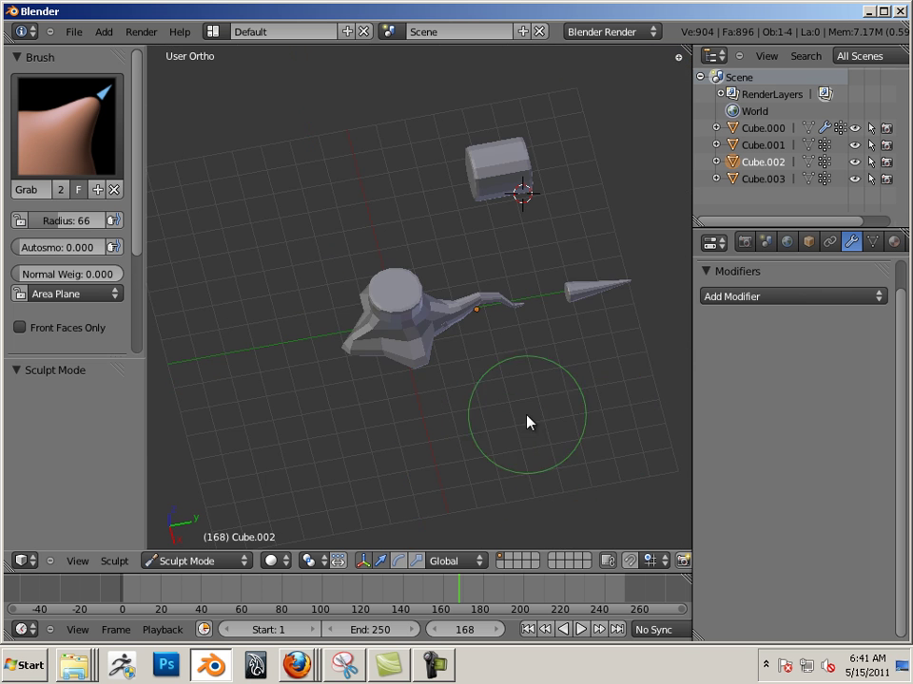
mouse_move(357, 374)
middle_mouse_down()
mouse_move(360, 398)
mouse_move(338, 299)
middle_mouse_up()
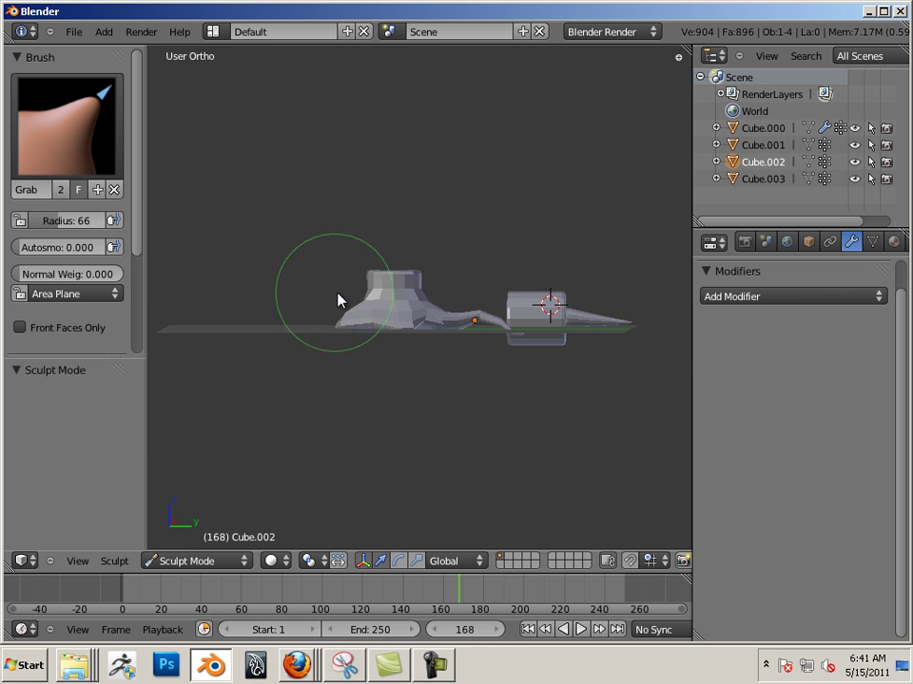
mouse_move(451, 366)
middle_mouse_down()
mouse_move(431, 456)
mouse_move(399, 496)
middle_mouse_up()
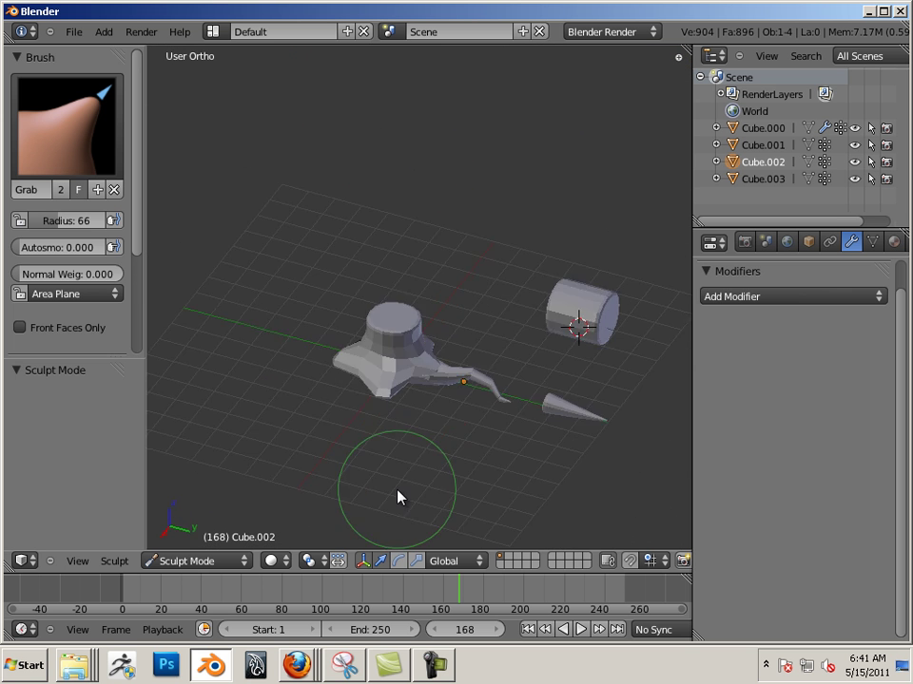
mouse_move(495, 417)
middle_mouse_down()
mouse_move(496, 359)
mouse_move(496, 368)
middle_mouse_up()
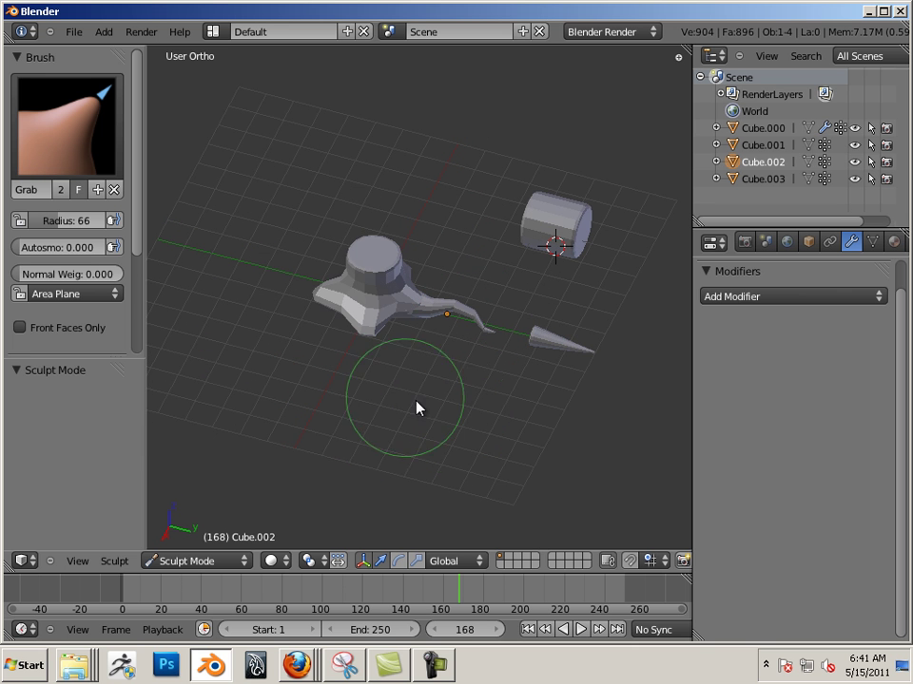
mouse_move(510, 438)
middle_mouse_down()
mouse_move(458, 425)
mouse_move(428, 433)
mouse_move(474, 444)
mouse_move(491, 483)
mouse_move(480, 485)
middle_mouse_up()
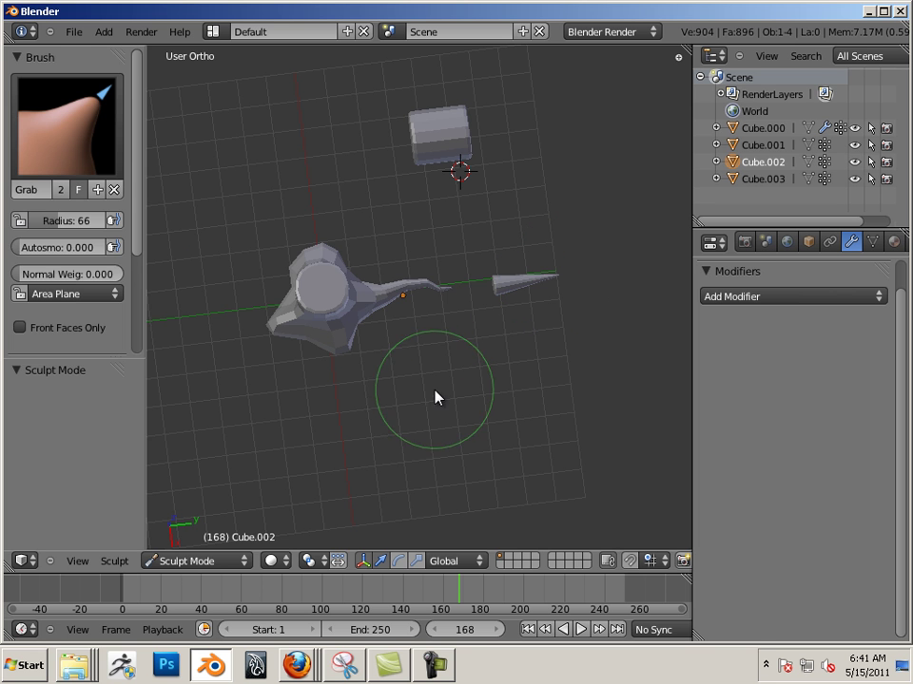
key("Tab")
key("a")
key("Tab")
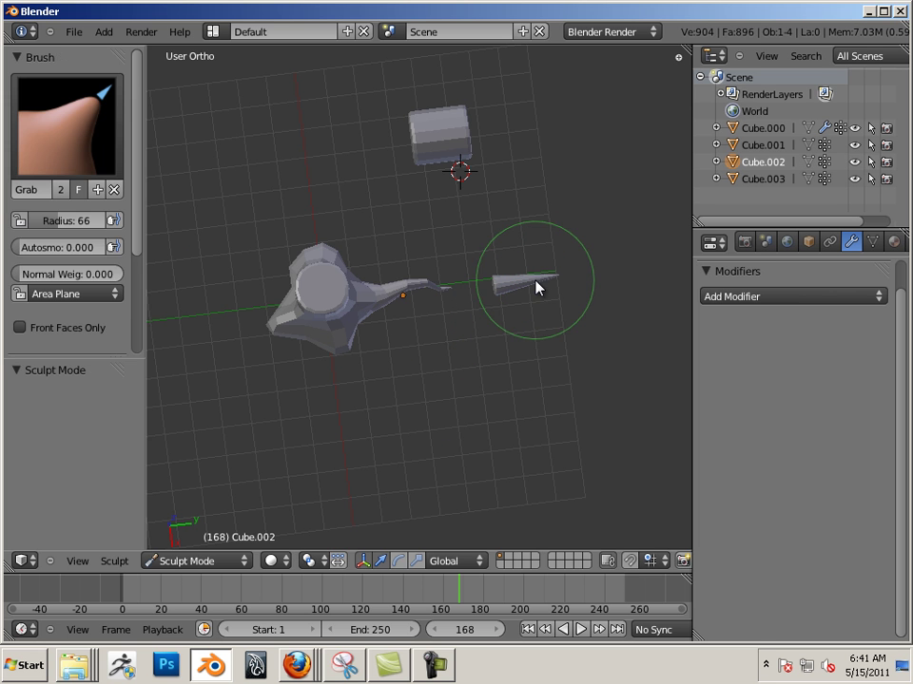
Return to Object Mode and select the spare cone
left_click(200, 560)
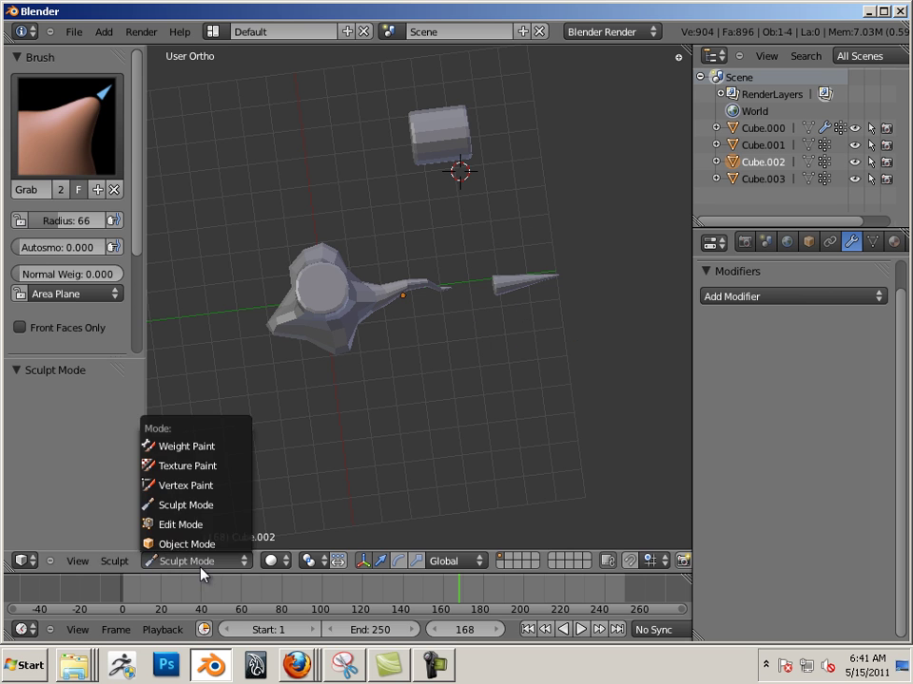
left_click(202, 542)
right_click(511, 298)
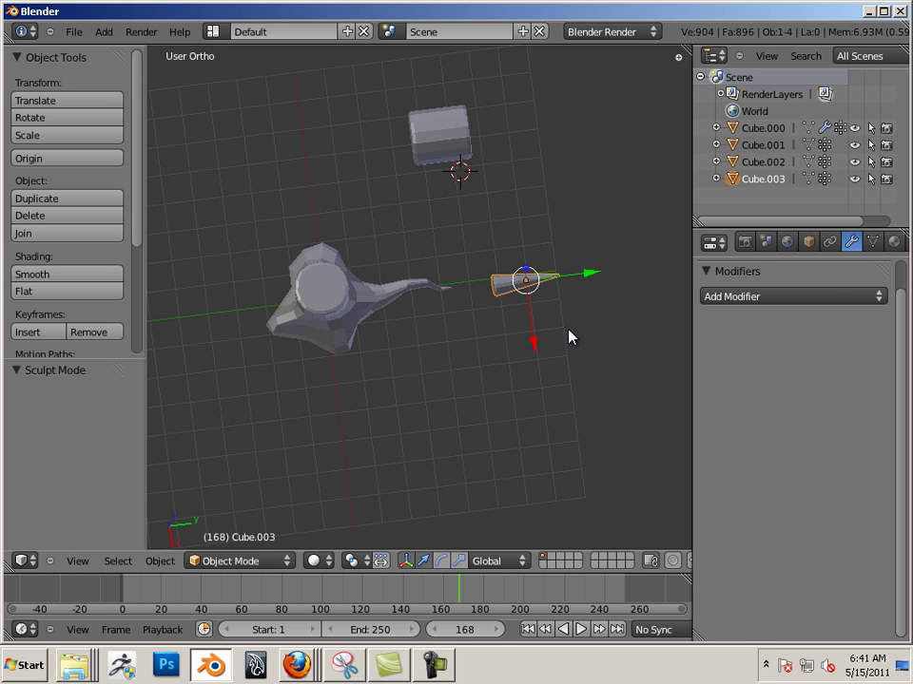
middle_click_drag(568, 337, 464, 401, "shift")
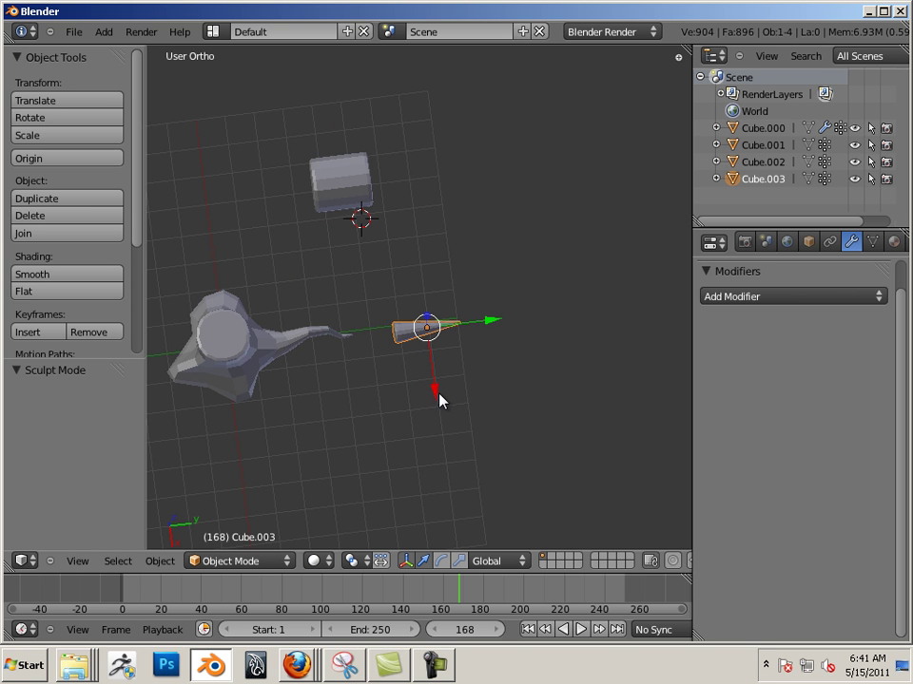
Duplicate the spare cone and move the copy along X away from the others
key("shift+d")
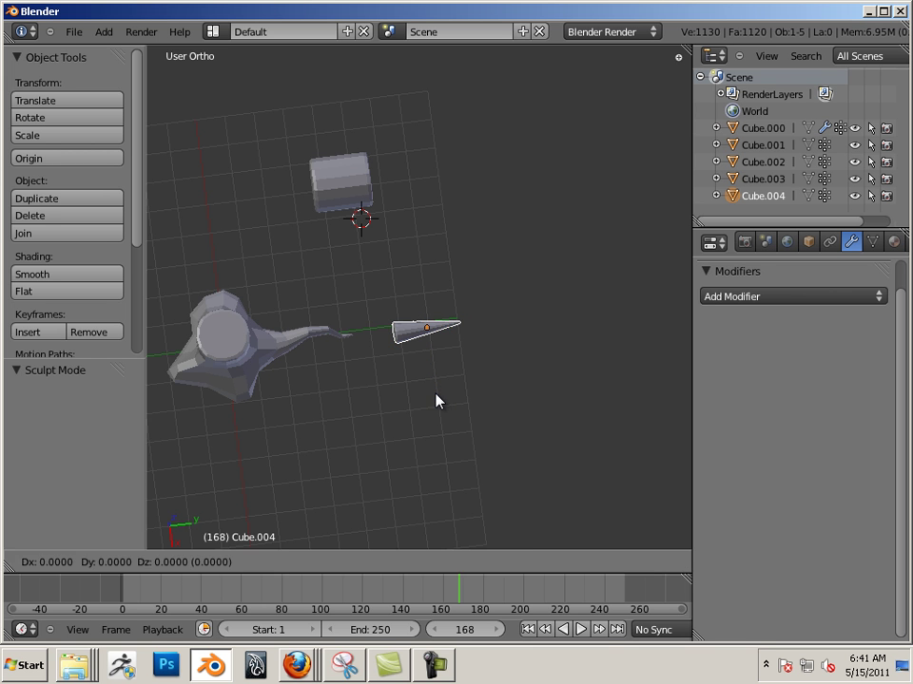
left_click(437, 400)
left_click_drag(437, 399, 448, 491)
left_click(448, 494)
scroll(444, 465, "up", 3)
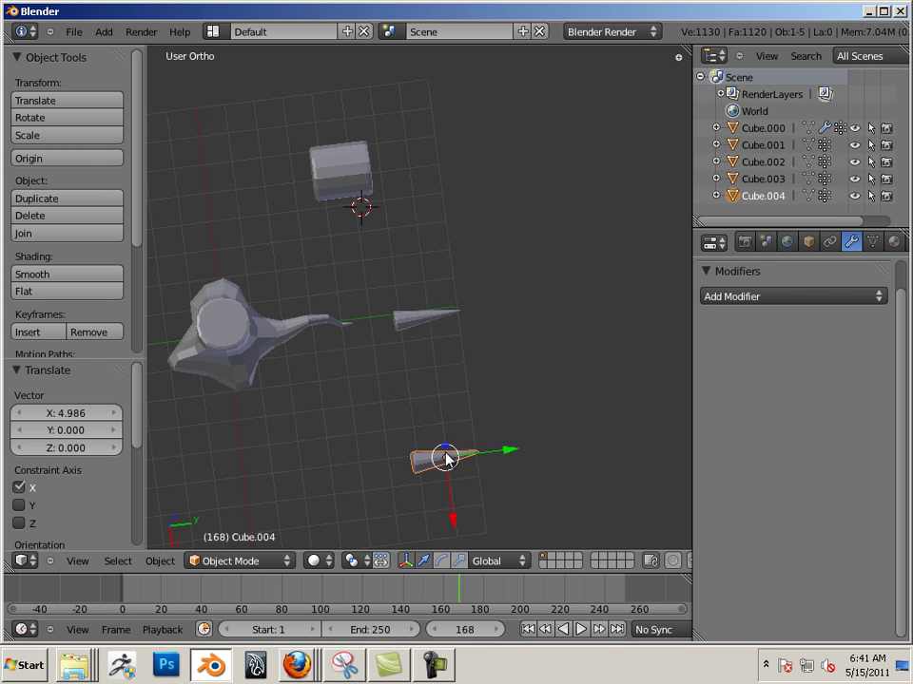
mouse_move(444, 456)
middle_mouse_down("shift")
mouse_move(444, 367)
mouse_move(469, 418)
mouse_move(411, 397)
middle_mouse_up("shift")
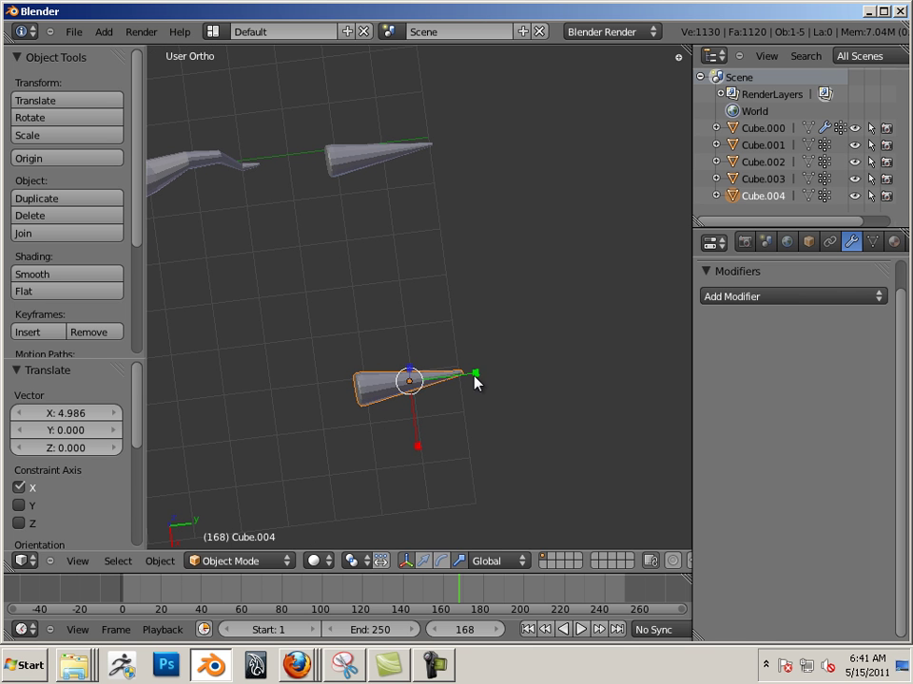
Stretch the new cone along Y into a long trunk
key("s")
key("y")
left_click(844, 351)
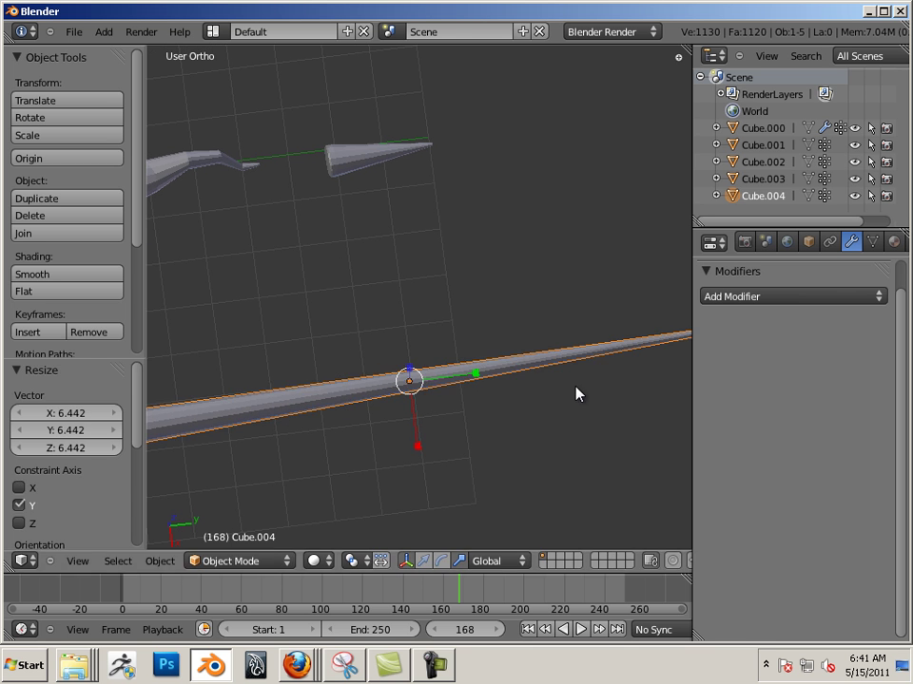
scroll(463, 382, "down", 4)
key("s")
left_click(495, 332)
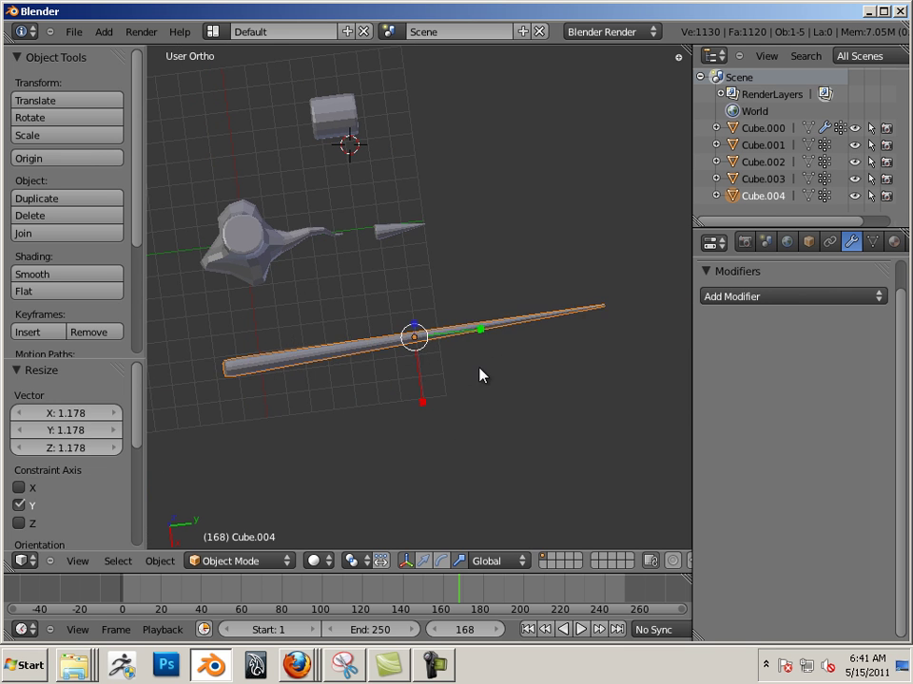
In Top view, rotate the long trunk cone to run straight along Y, then deselect all
key("a")
mouse_move(481, 372)
middle_mouse_down()
mouse_move(359, 458)
mouse_move(364, 354)
mouse_move(362, 365)
mouse_move(401, 376)
mouse_move(389, 440)
mouse_move(462, 458)
mouse_move(395, 428)
middle_mouse_up()
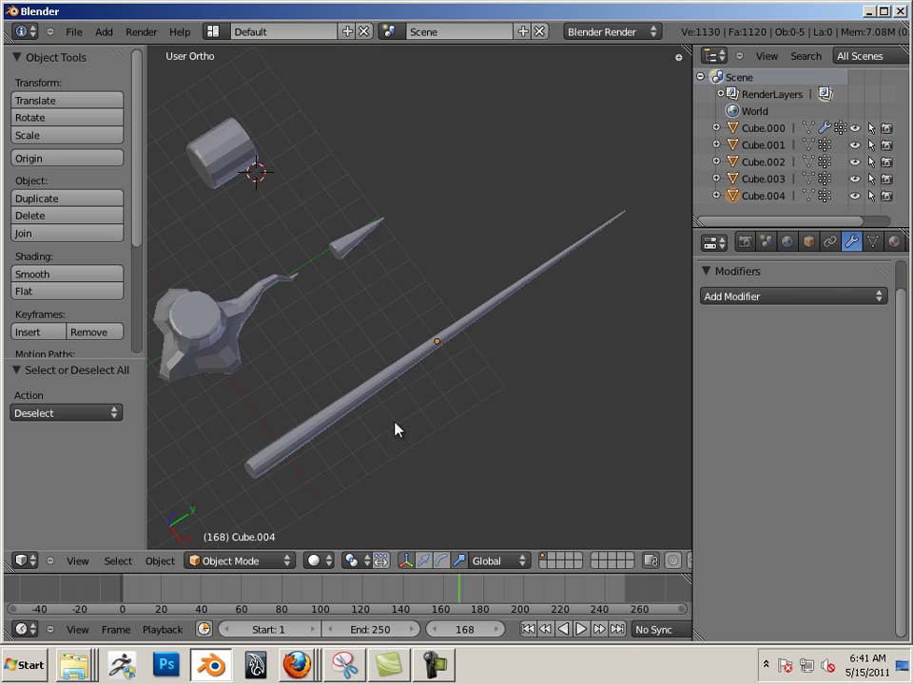
right_click(364, 397)
key("KP_7")
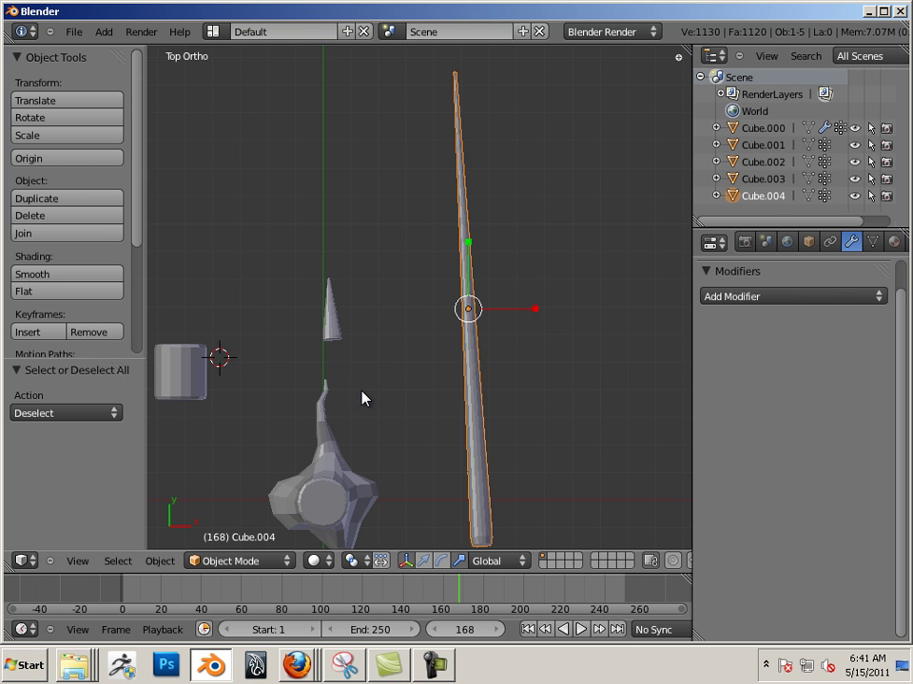
middle_click_drag(460, 381, 401, 335, "shift")
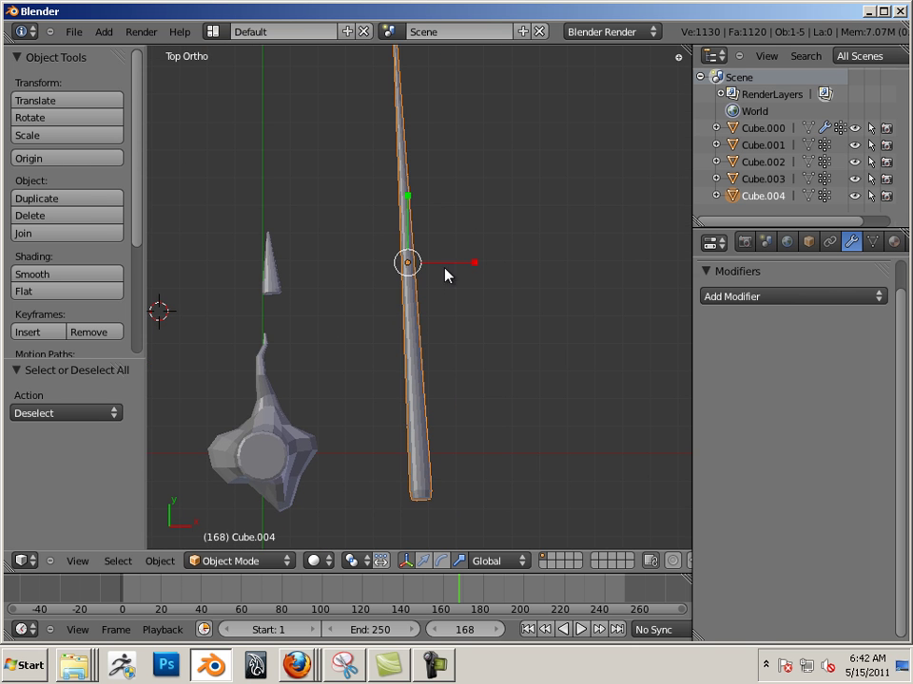
key("ctrl+alt+r")
left_click_drag(485, 270, 484, 276)
key("a")
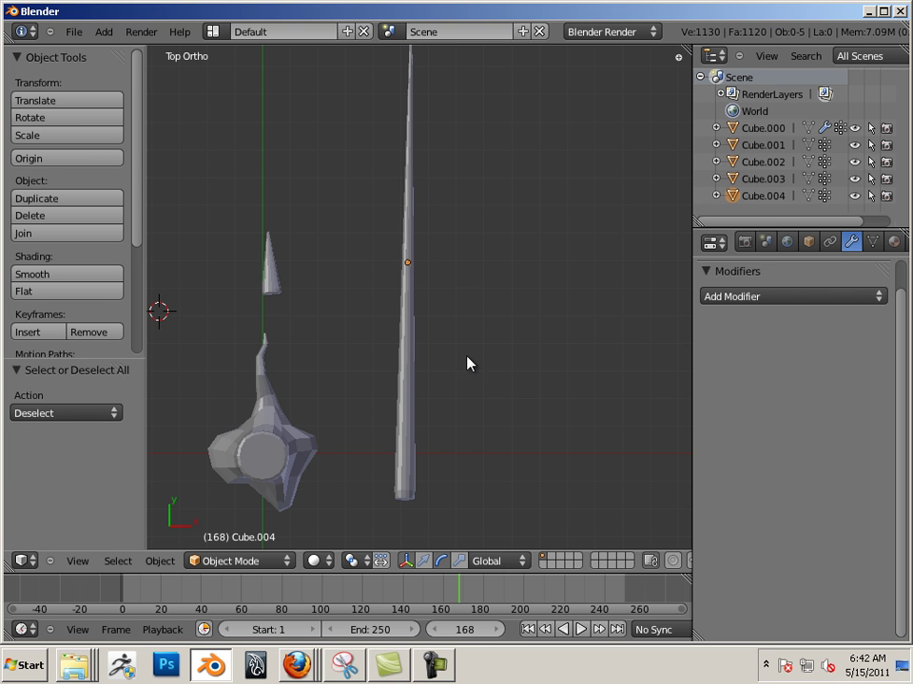
middle_click_drag(446, 350, 414, 403, "shift")
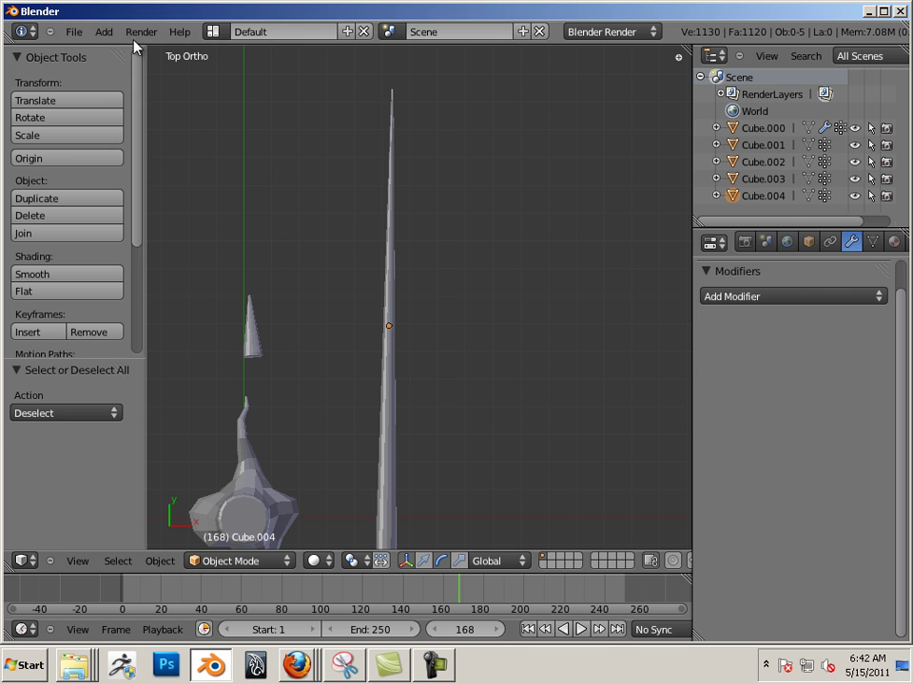
Add a Bezier curve to the scene
left_click(104, 32)
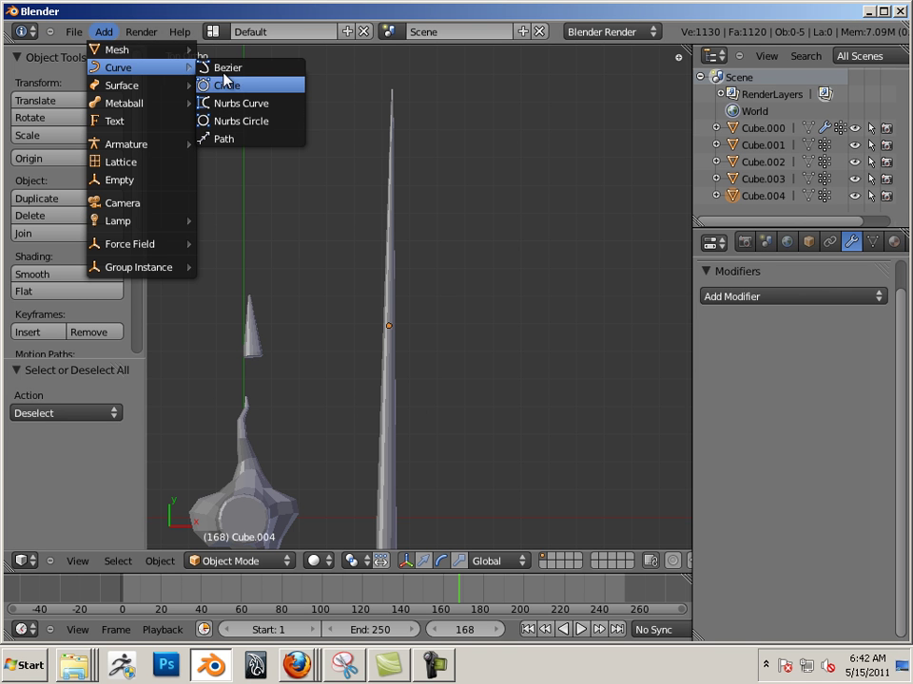
left_click(228, 69)
mouse_move(229, 76)
middle_mouse_down("shift")
mouse_move(518, 291)
mouse_move(368, 337)
middle_mouse_up("shift")
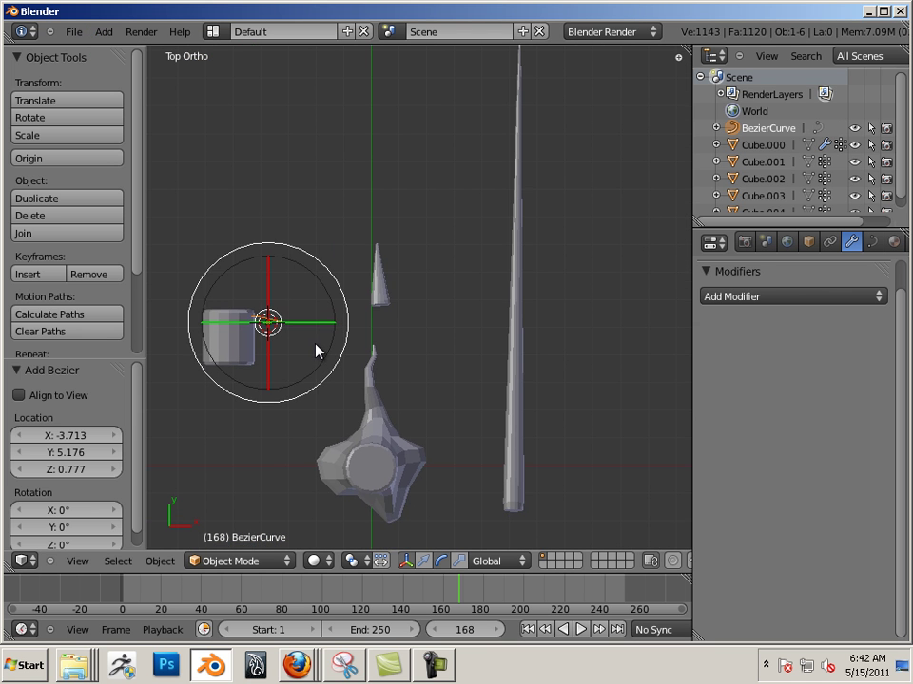
key("ctrl+alt+g")
key("ctrl+alt+r")
key("ctrl+alt+g")
Move the Bezier curve just right of the tall cone and rotate it vertical
key("g")
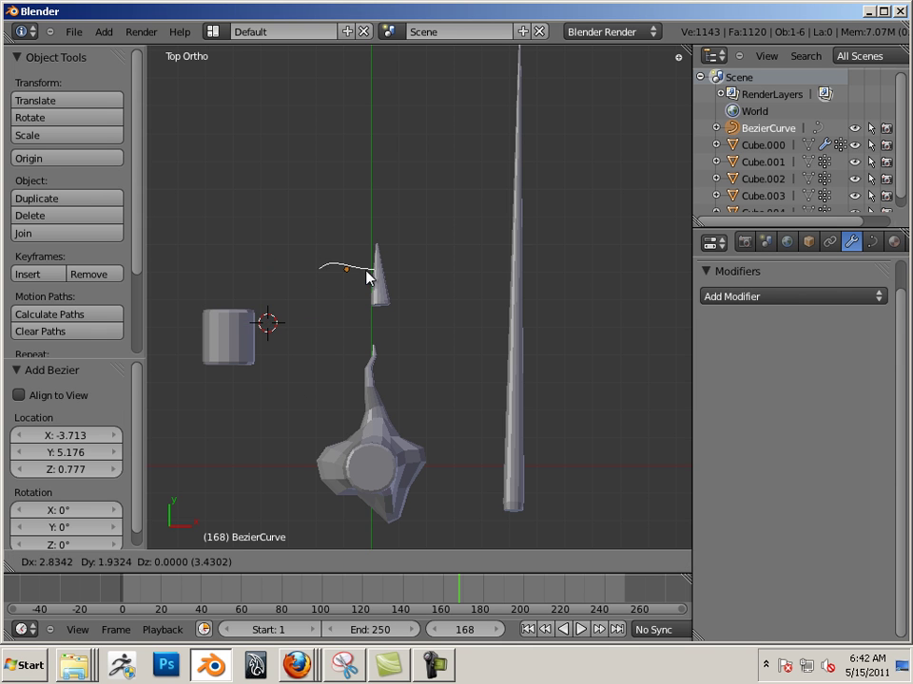
left_click(567, 327)
key("ctrl+alt+r")
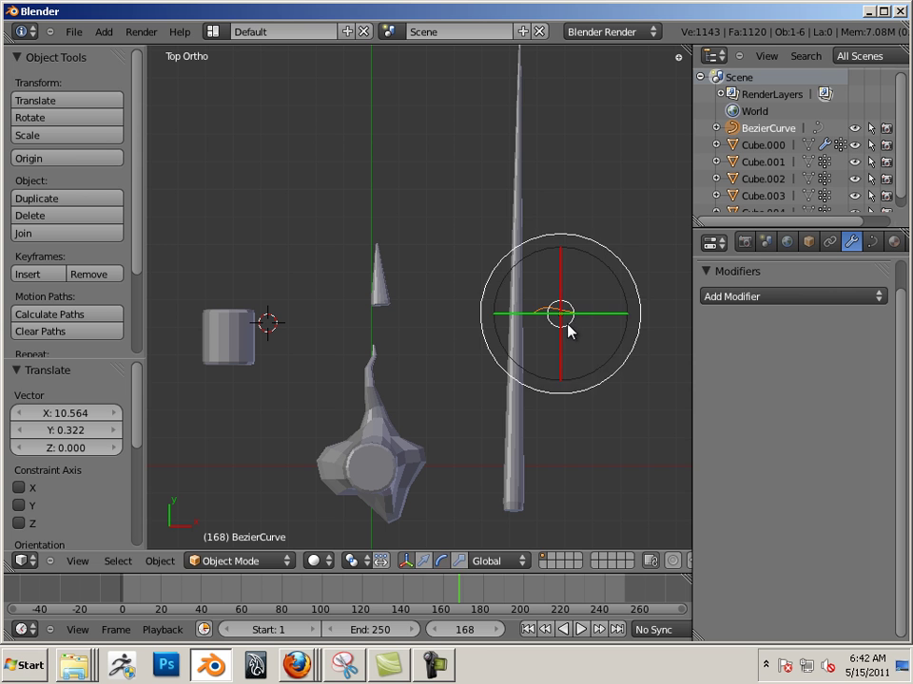
left_click_drag(607, 385, 591, 291)
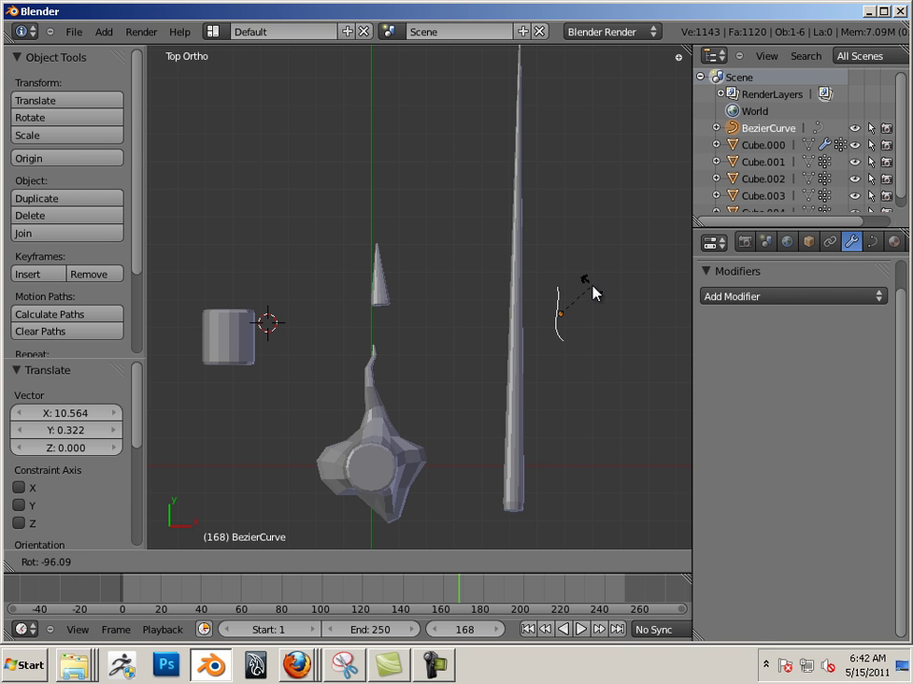
left_click(593, 290)
key("a")
Zoom in, reselect the Bezier curve and toggle the move and rotate manipulators
scroll(613, 379, "up", 2)
scroll(604, 401, "down", 1)
scroll(551, 266, "up", 2)
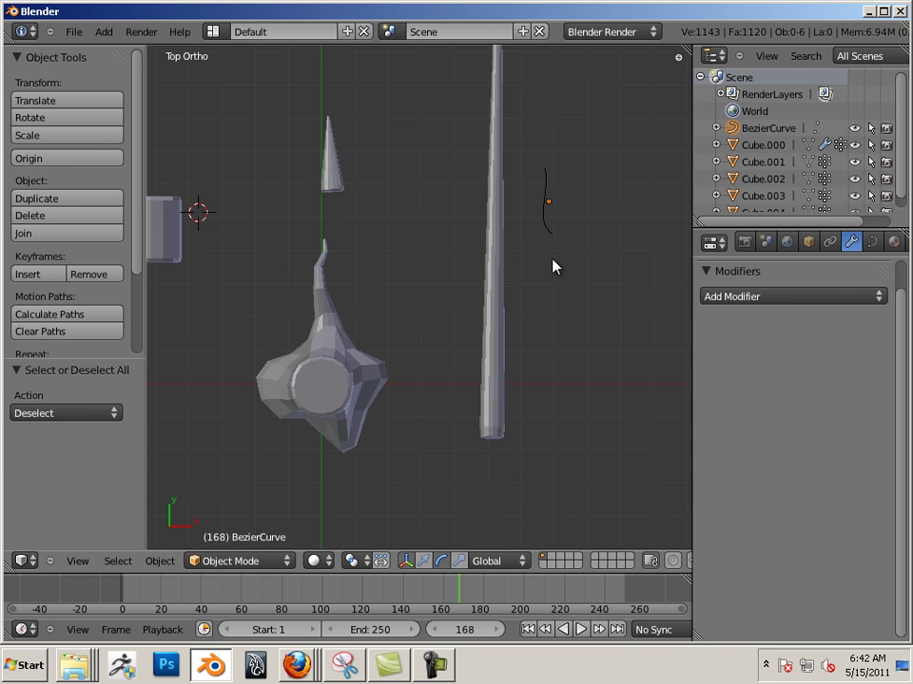
scroll(546, 269, "up", 1)
right_click(560, 206)
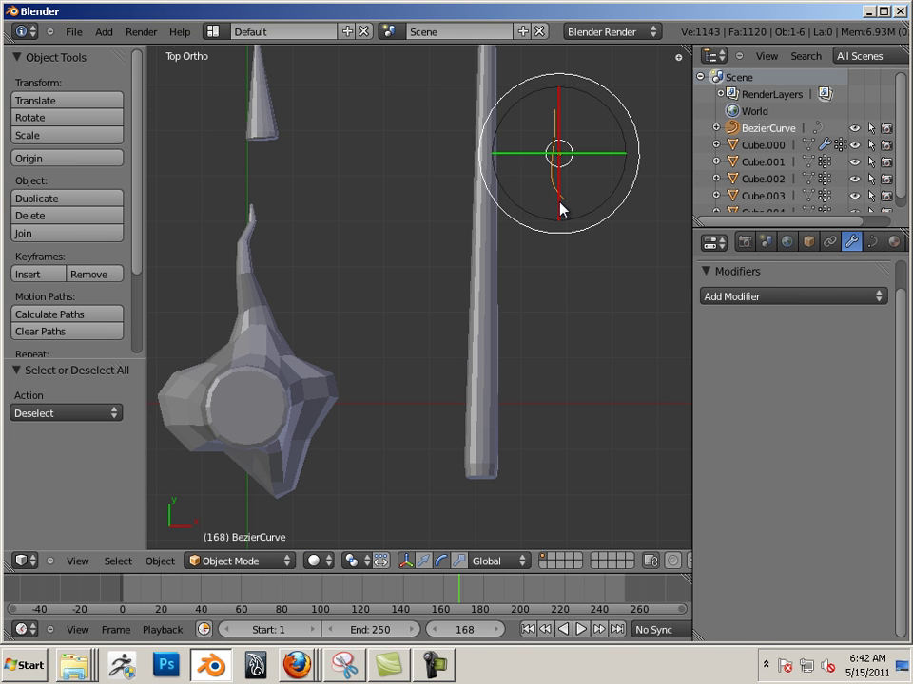
key("ctrl+alt+g")
key("ctrl+alt+r")
key("ctrl+alt+g")
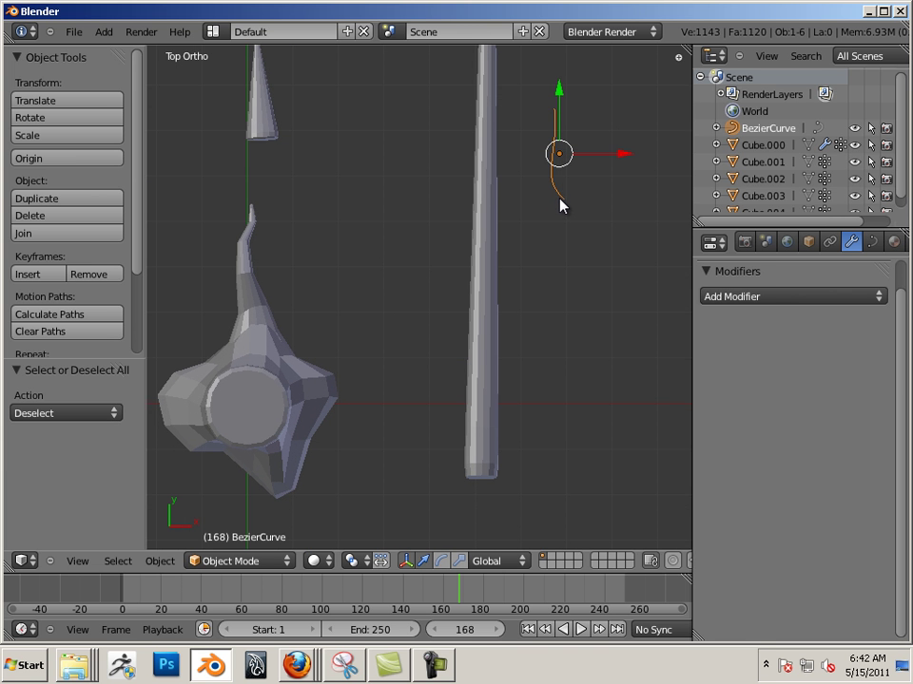
In Edit Mode, pull the curve's lower end point down along Y to the cone base
key("Tab")
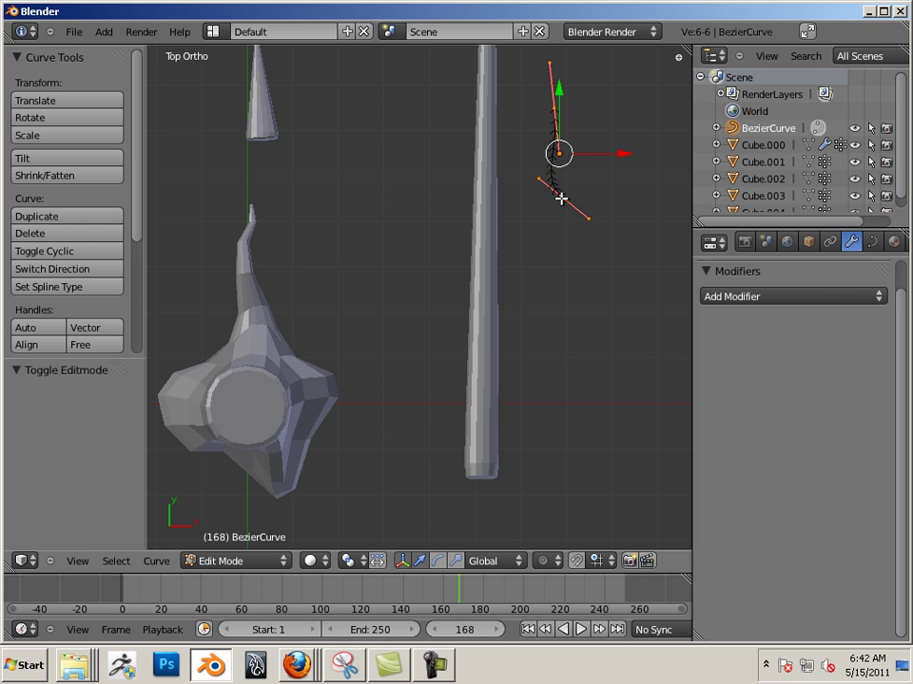
right_click(566, 198)
key("g")
key("y")
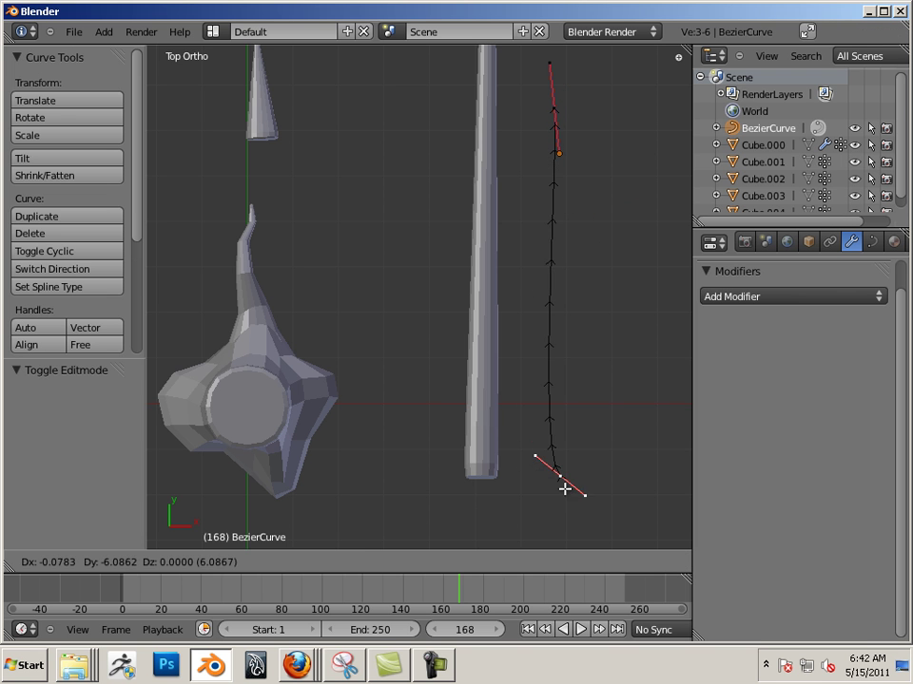
left_click(575, 486)
key("g")
left_click(560, 509)
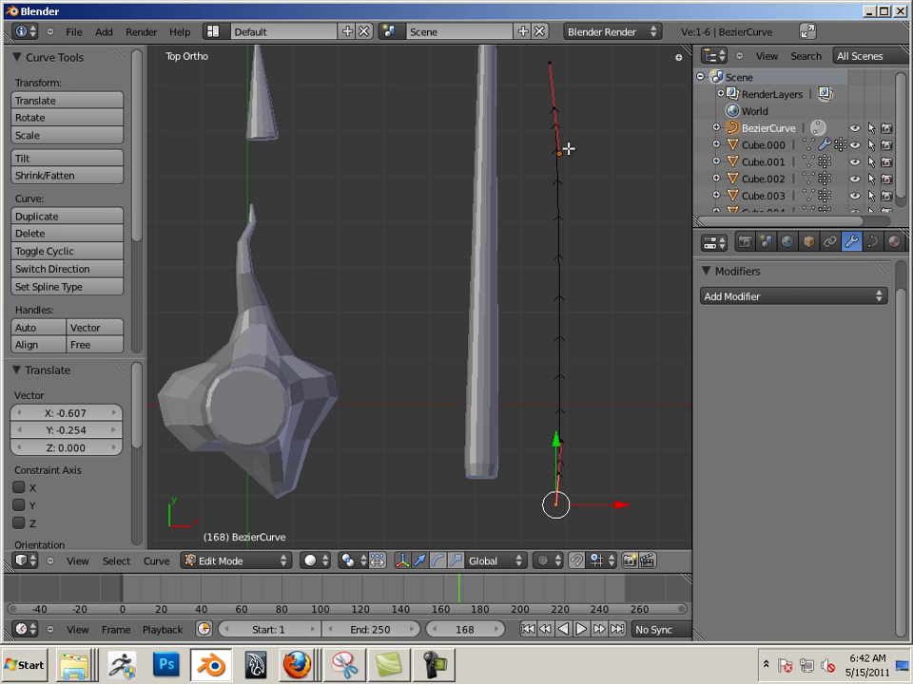
Raise the top end point, extrude an extra point near the cone top, and leave Edit Mode
middle_click_drag(566, 146, 541, 194, "shift")
key("g")
left_click(547, 57)
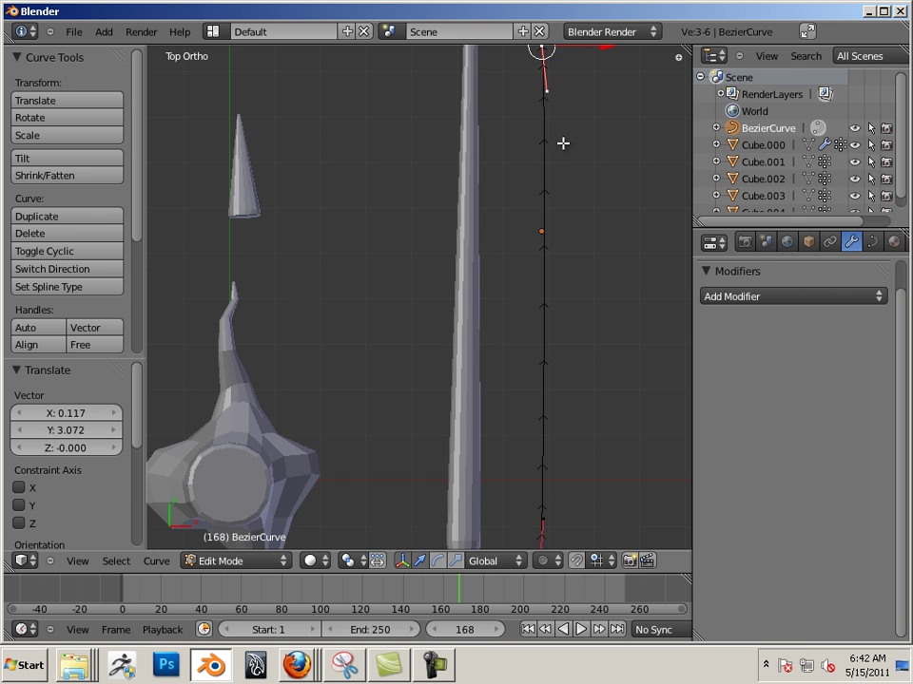
middle_click_drag(564, 143, 544, 310, "shift")
left_click_drag(529, 190, 539, 90)
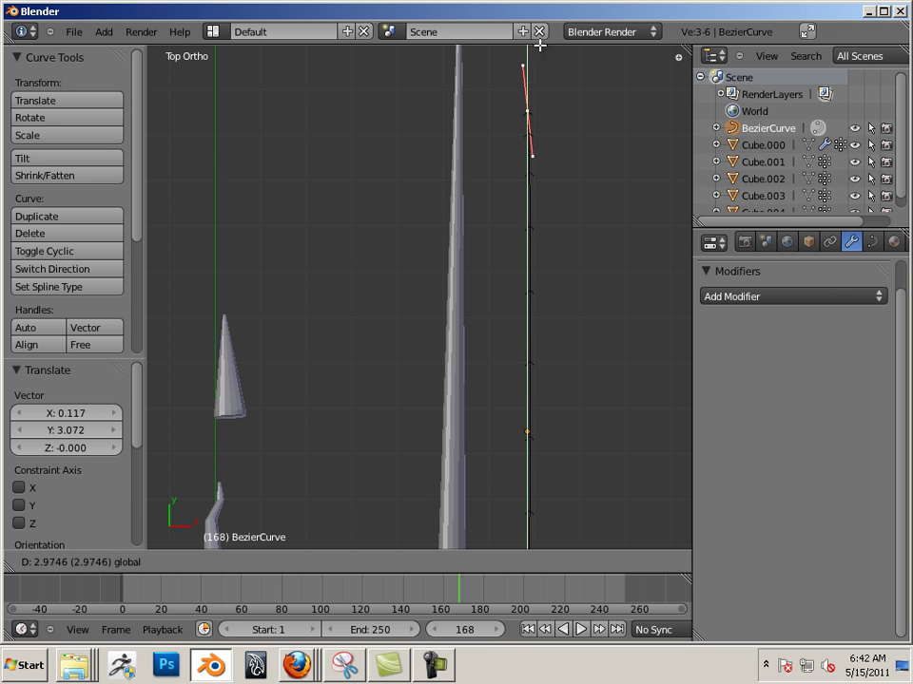
left_click_drag(539, 34, 516, 238)
key("e")
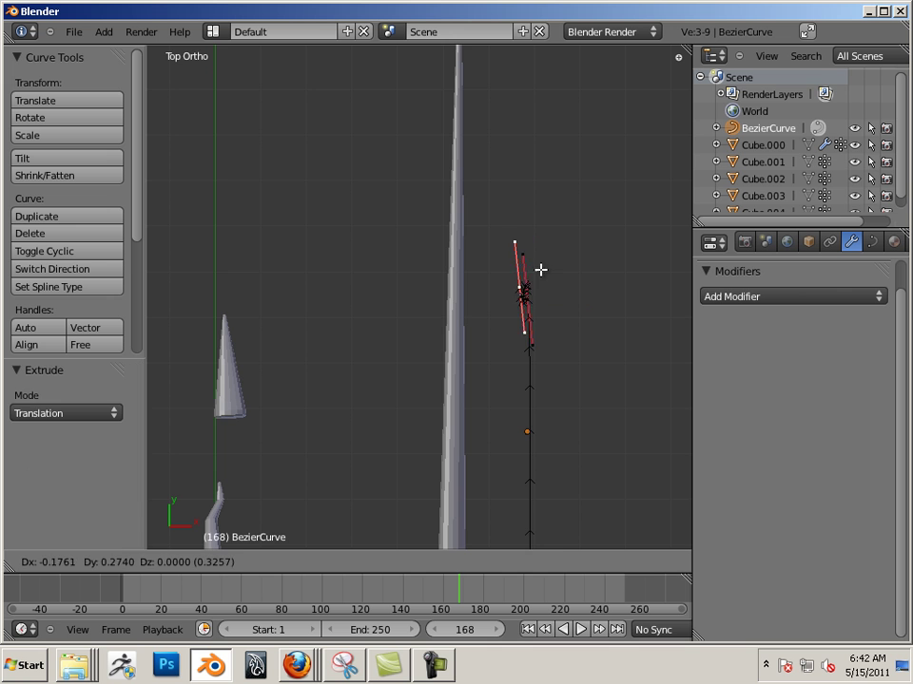
left_click(560, 76)
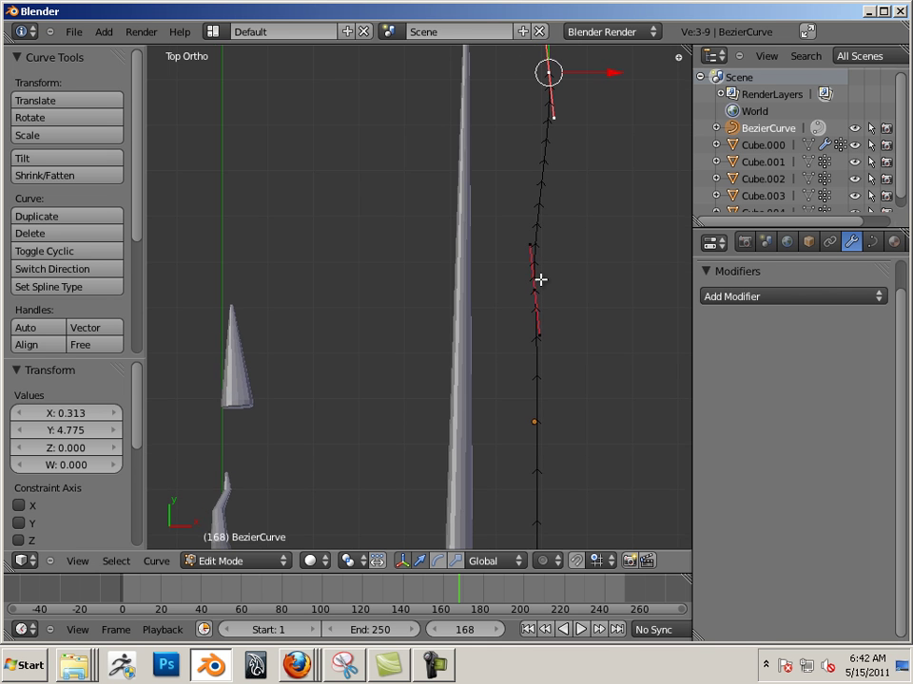
middle_click_drag(518, 424, 481, 247, "shift")
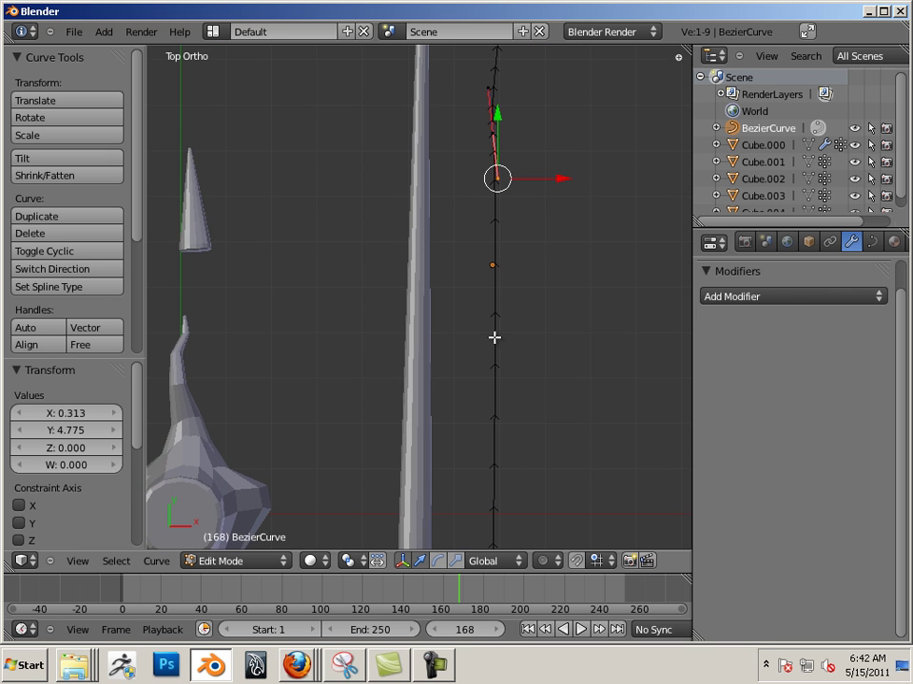
key("Tab")
Add a Curve modifier to the tall cone with Object set to BezierCurve, then select the curve
scroll(498, 340, "down", 2)
scroll(503, 337, "down", 2)
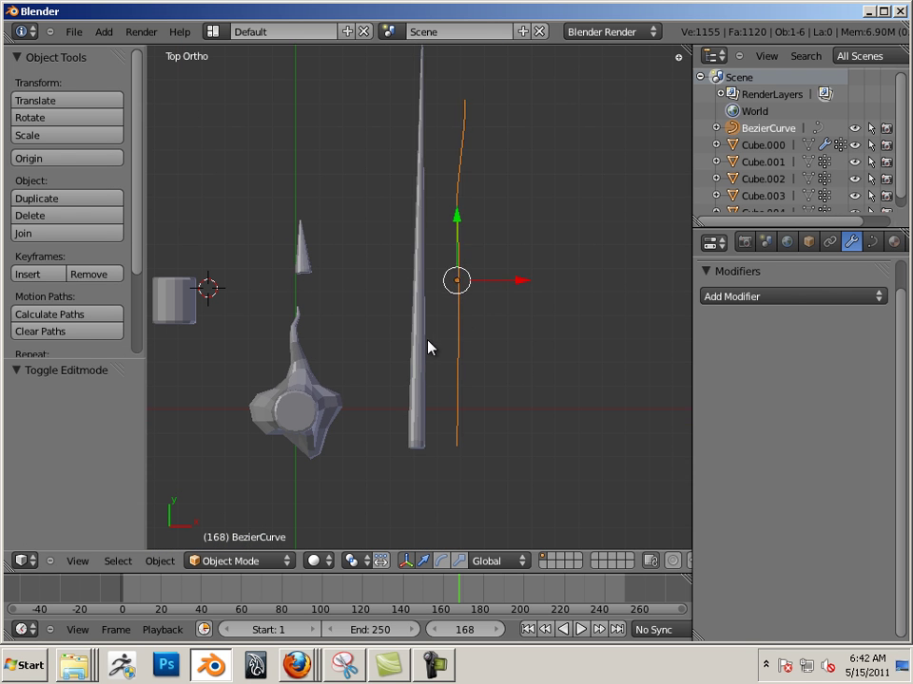
right_click(423, 347)
right_click(455, 357)
right_click(421, 362)
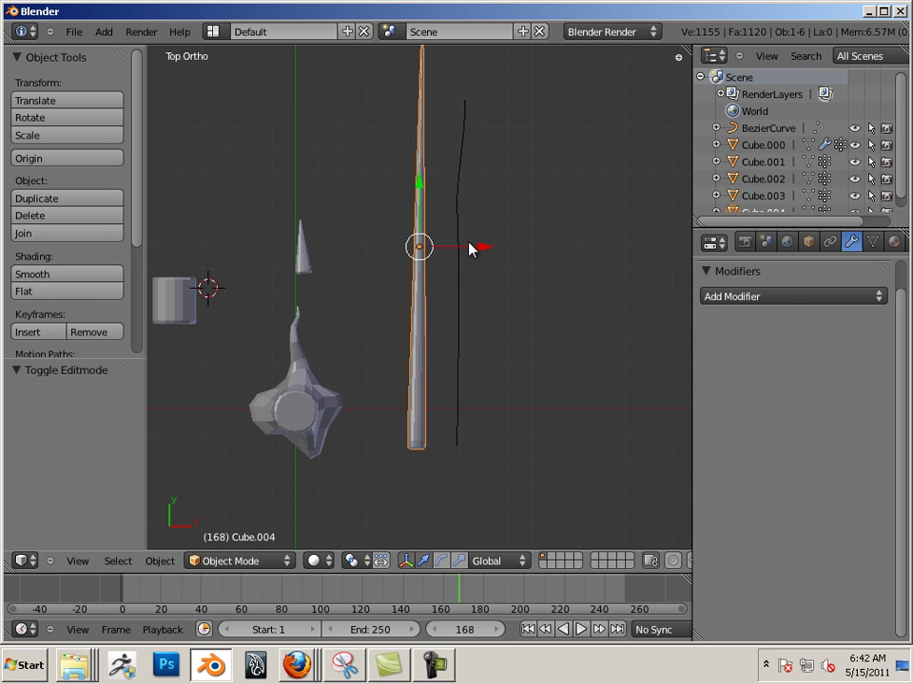
right_click(467, 245)
right_click(420, 283)
left_click(754, 303)
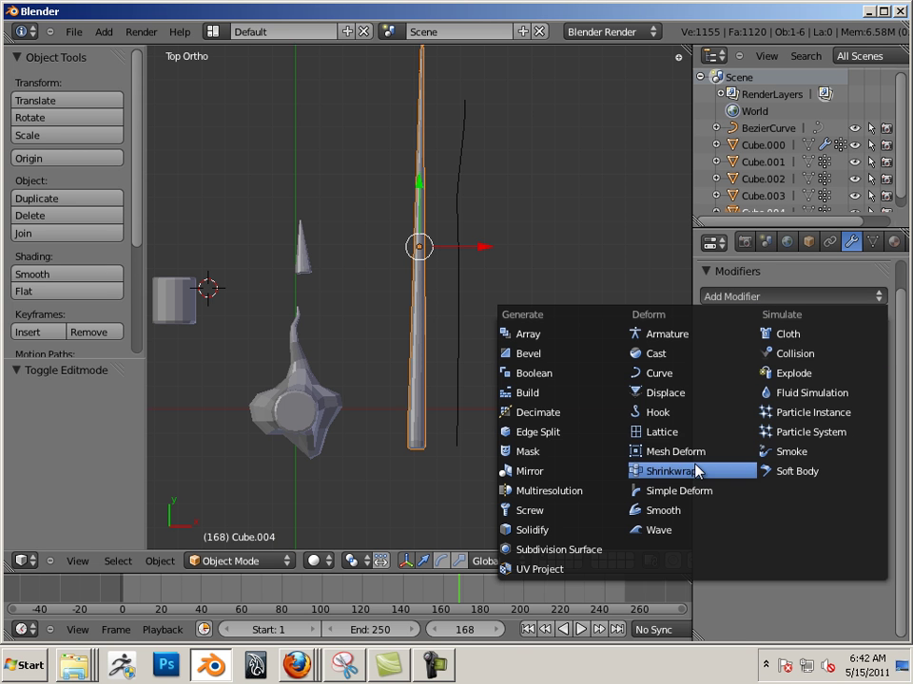
left_click(656, 373)
left_click(736, 400)
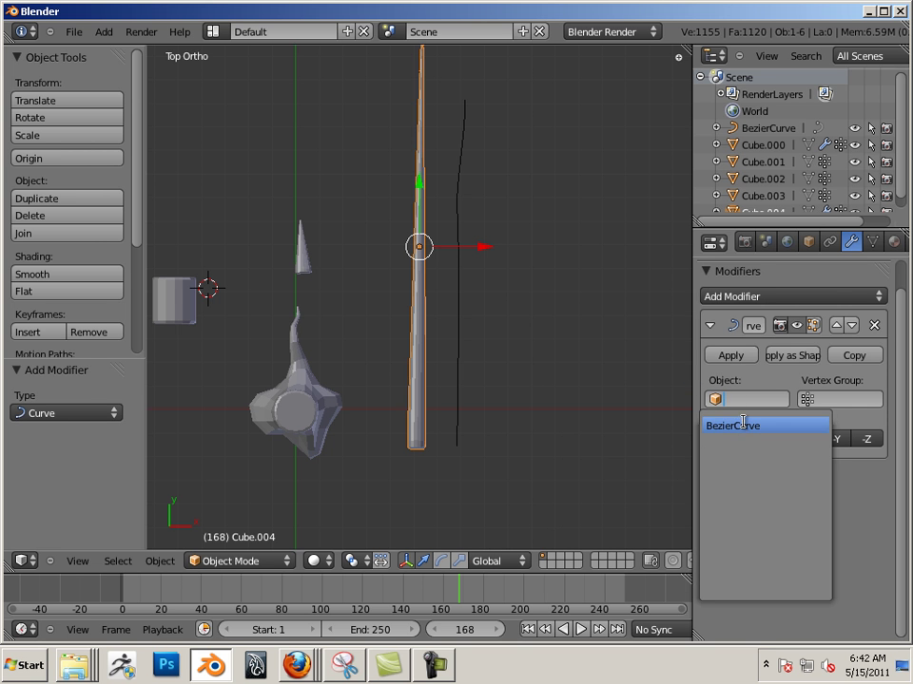
left_click(743, 426)
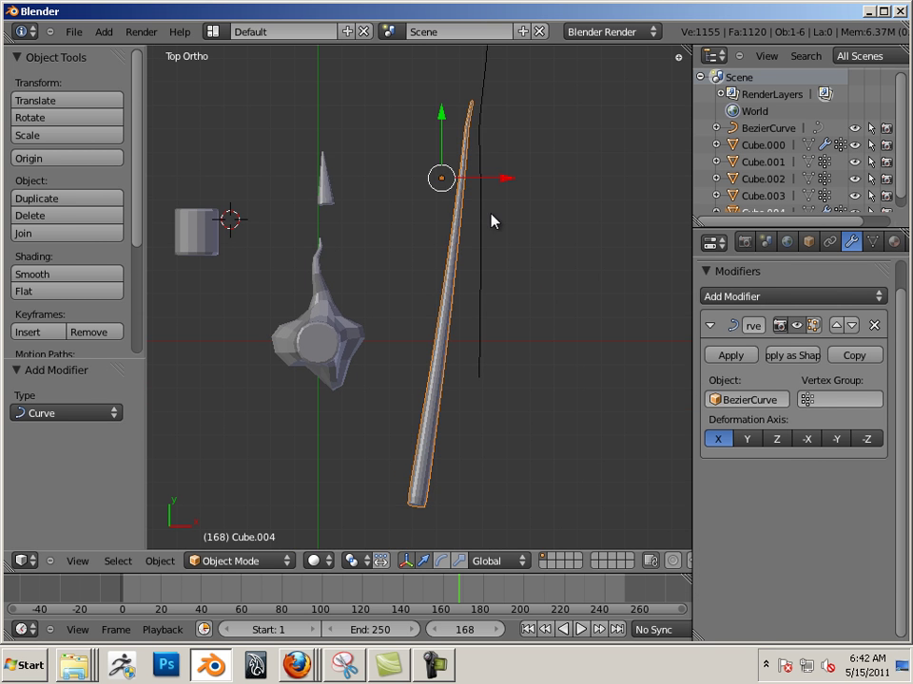
right_click(478, 221)
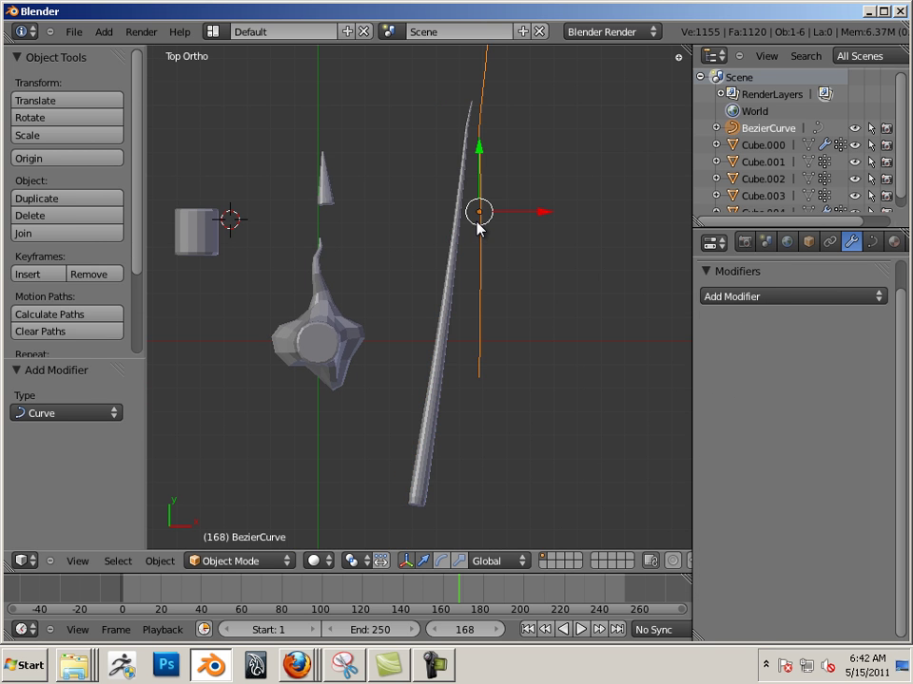
Set the Bezier curve's origin to the 3D cursor placed on the curve
left_click(479, 301)
middle_click_drag(572, 381, 572, 395)
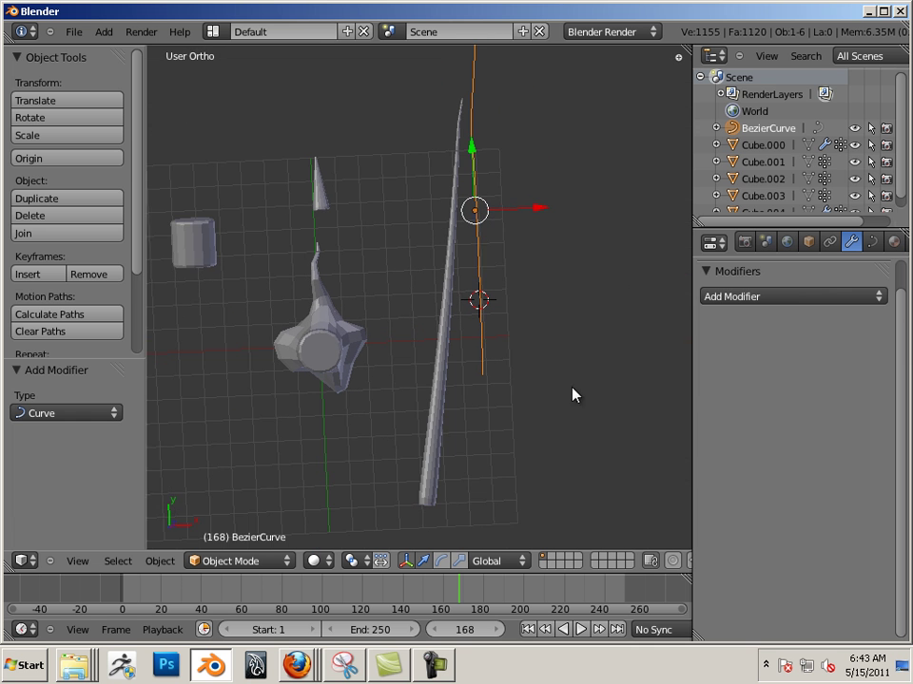
left_click(102, 27)
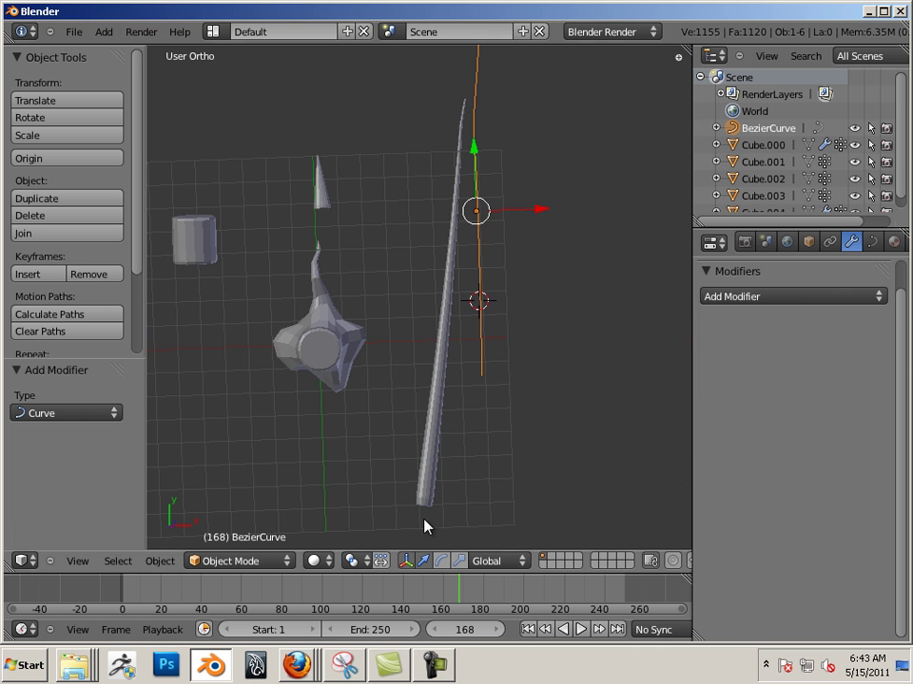
left_click(160, 562)
mouse_move(195, 503)
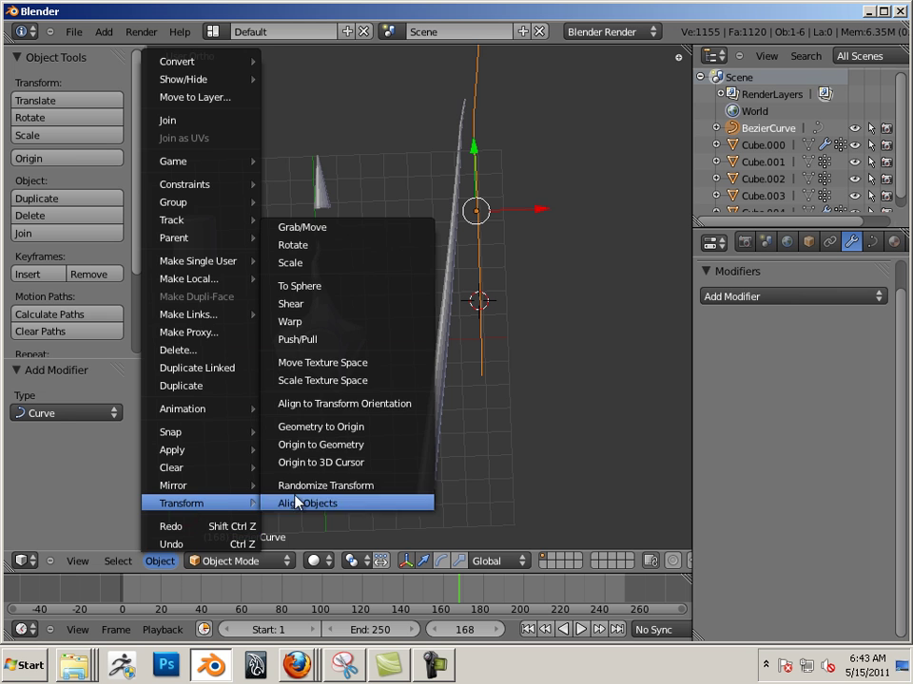
left_click(323, 466)
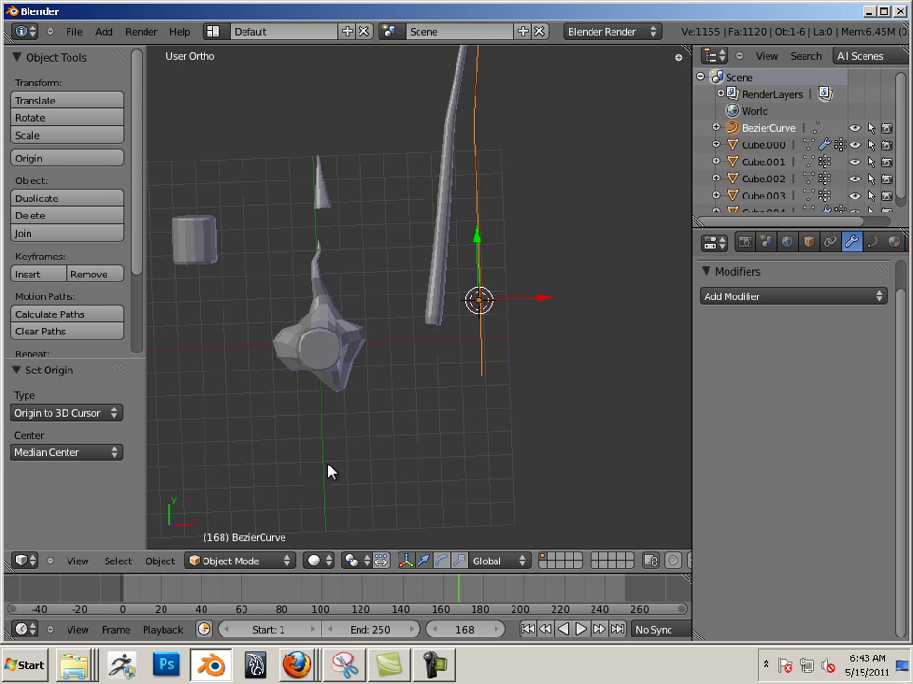
Move the curve beside the tube, then enter Edit Mode and select a middle control point
key("g")
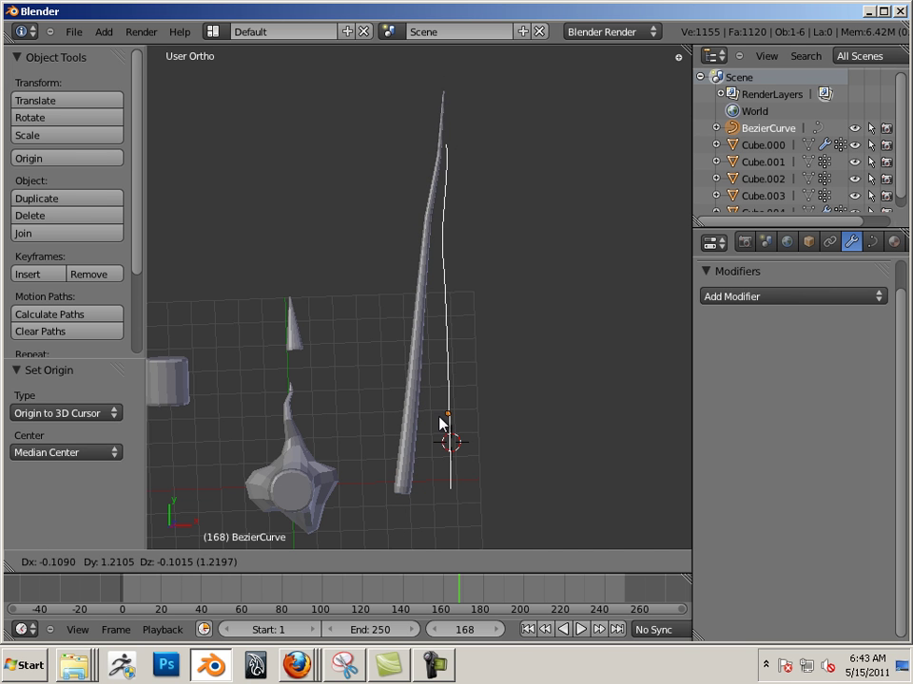
left_click(439, 422)
mouse_move(450, 281)
middle_mouse_down()
mouse_move(387, 332)
mouse_move(358, 228)
mouse_move(163, 337)
mouse_move(264, 282)
mouse_move(496, 342)
mouse_move(614, 404)
middle_mouse_up()
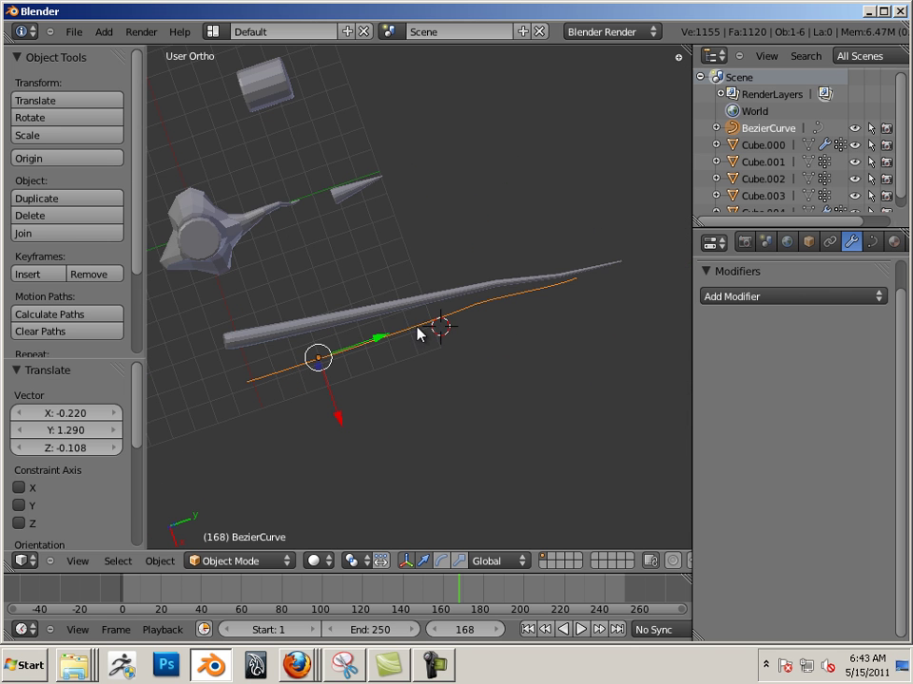
key("Tab")
mouse_move(410, 322)
middle_mouse_down()
mouse_move(501, 377)
mouse_move(406, 320)
mouse_move(428, 387)
middle_mouse_up()
scroll(428, 387, "up", 3)
right_click(547, 337)
Move the middle and upper control points up and left to bend the tube
key("g")
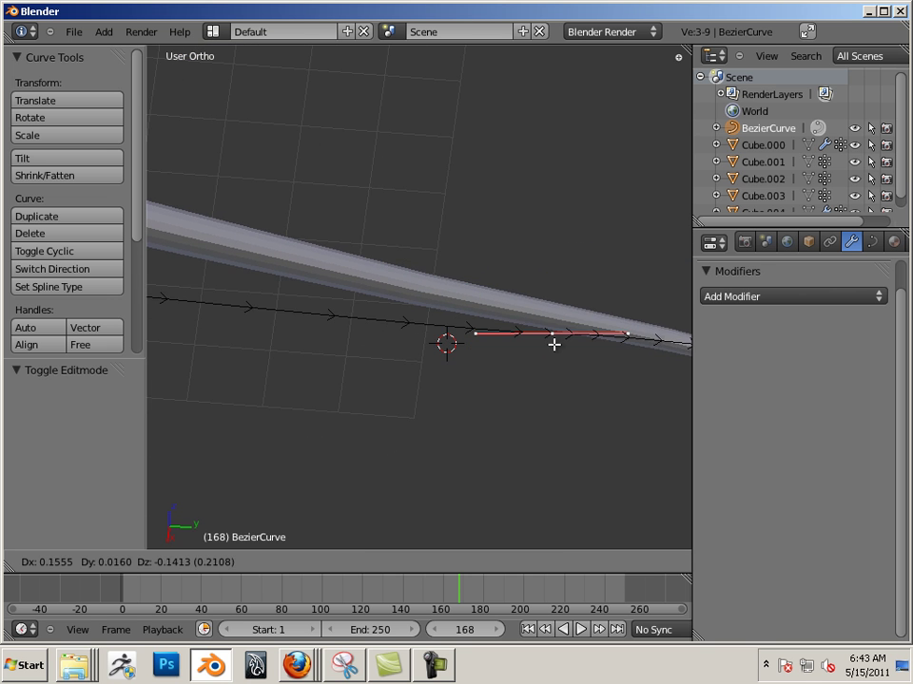
left_click(428, 432)
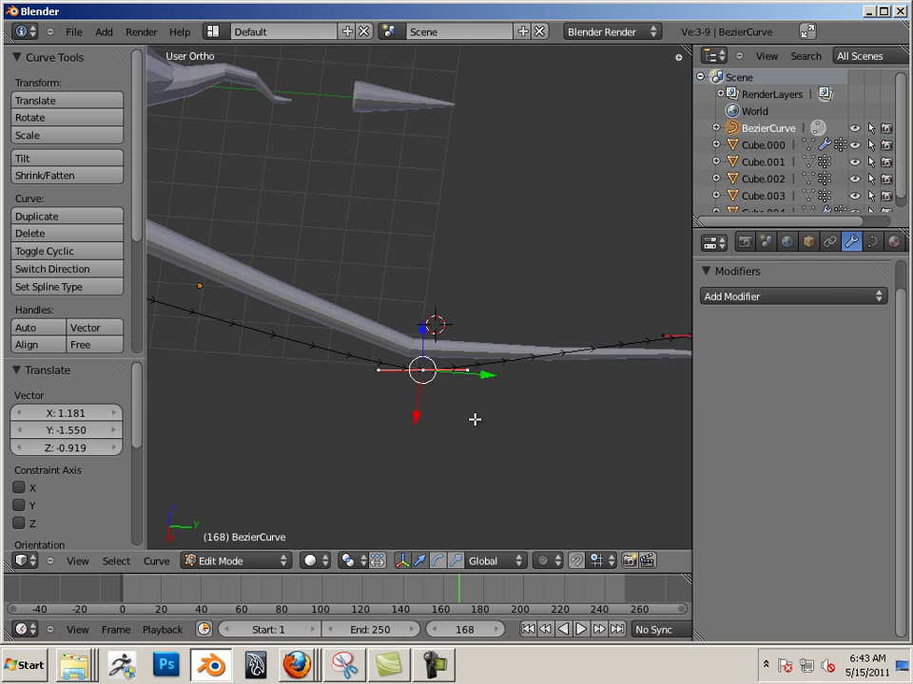
middle_click_drag(474, 419, 281, 422)
right_click(520, 352)
key("g")
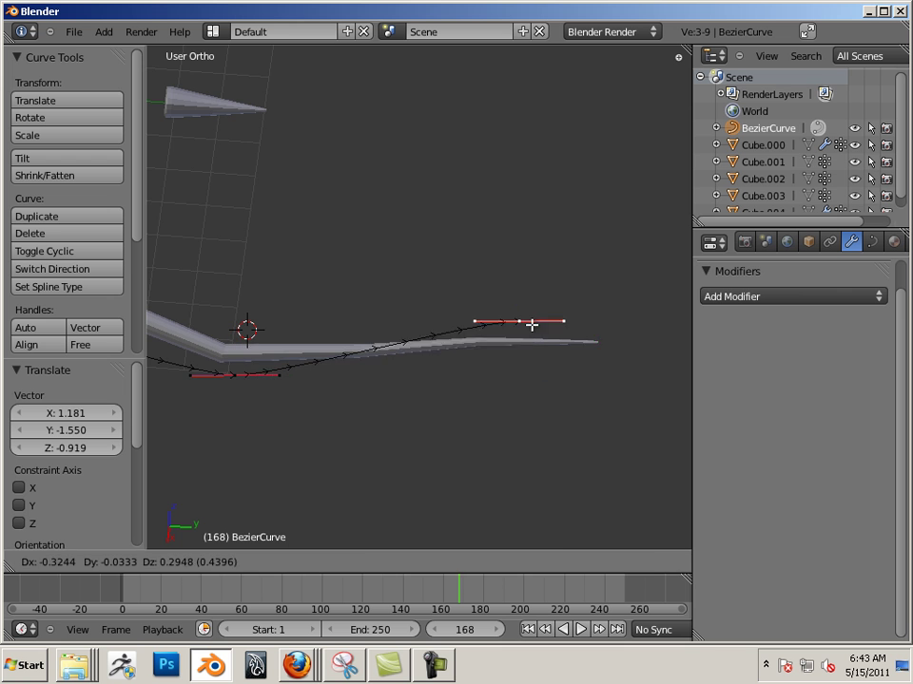
left_click(533, 256)
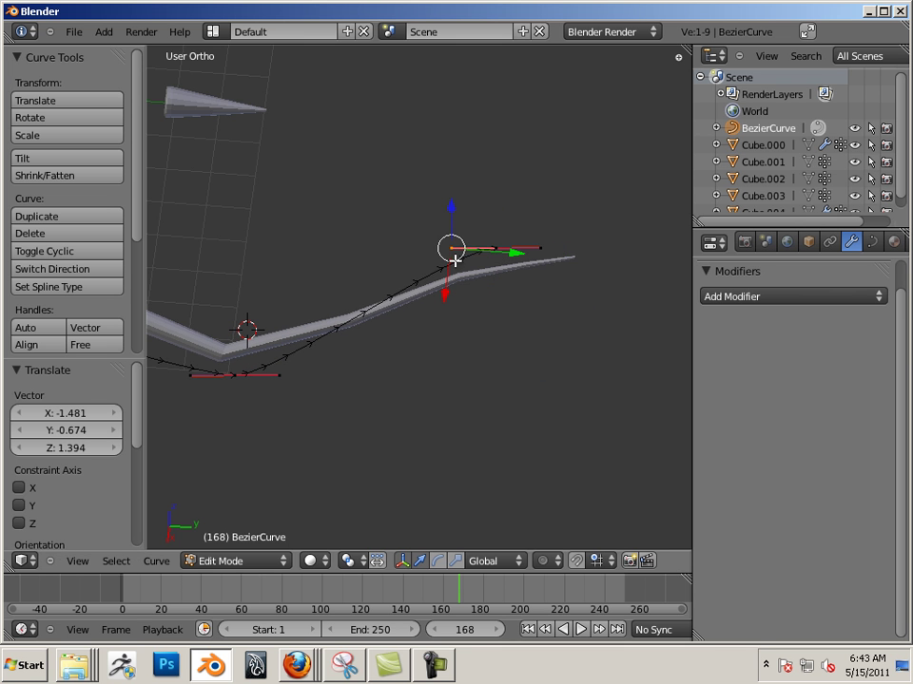
key("g")
left_click(456, 237)
mouse_move(508, 353)
middle_mouse_down()
mouse_move(457, 381)
mouse_move(442, 353)
middle_mouse_up()
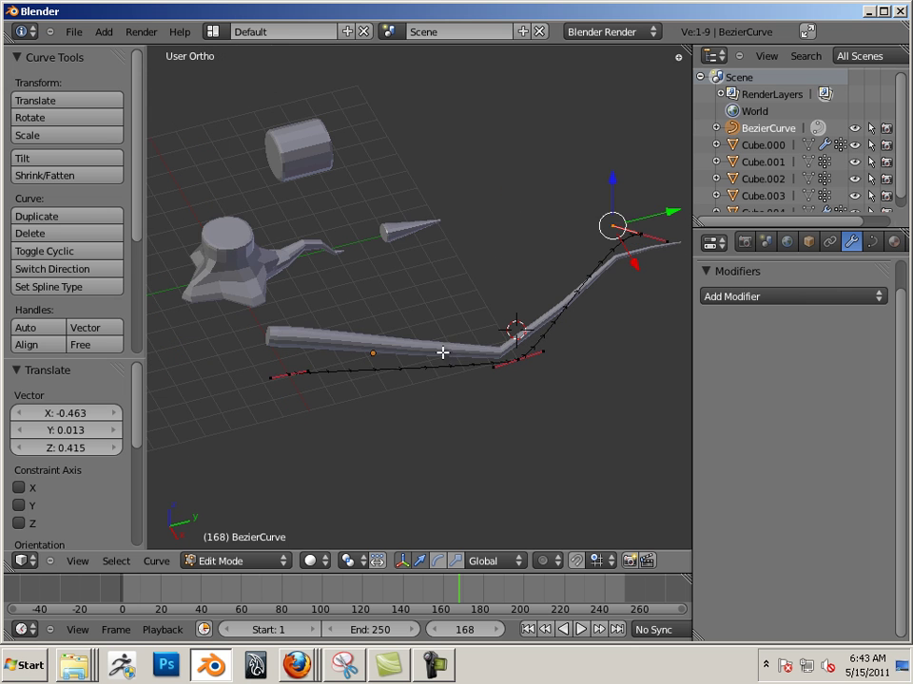
Move the curve's left end point down
right_click(290, 378)
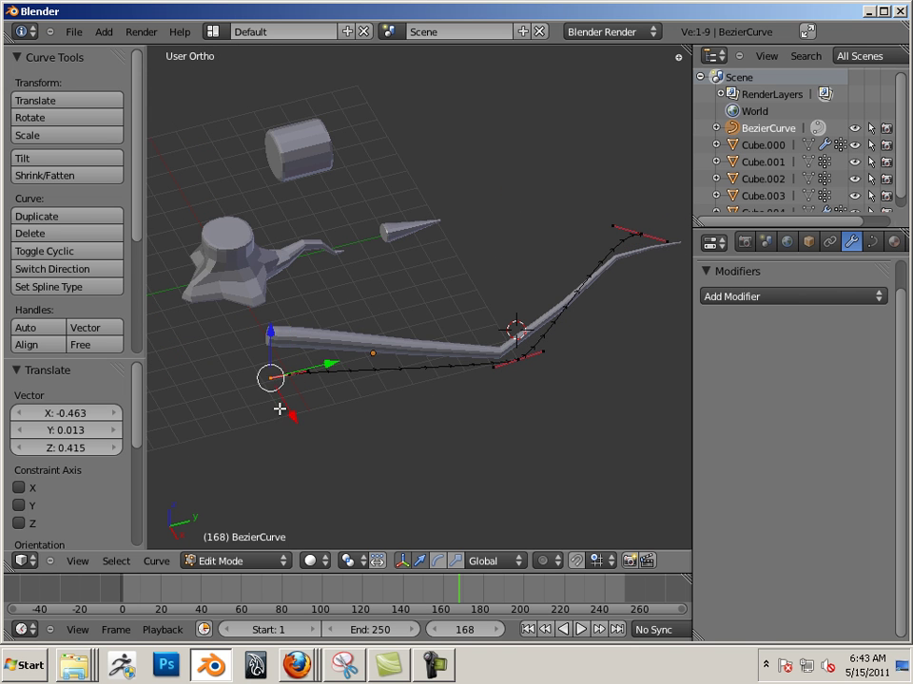
key("g")
left_click(332, 423)
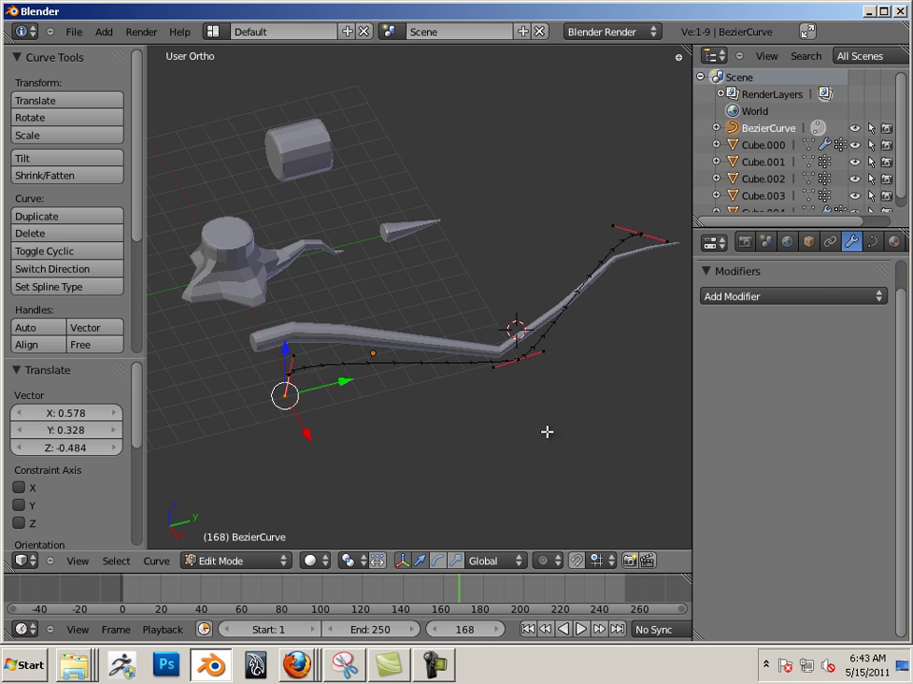
mouse_move(547, 432)
middle_mouse_down()
mouse_move(431, 472)
mouse_move(454, 390)
middle_mouse_up()
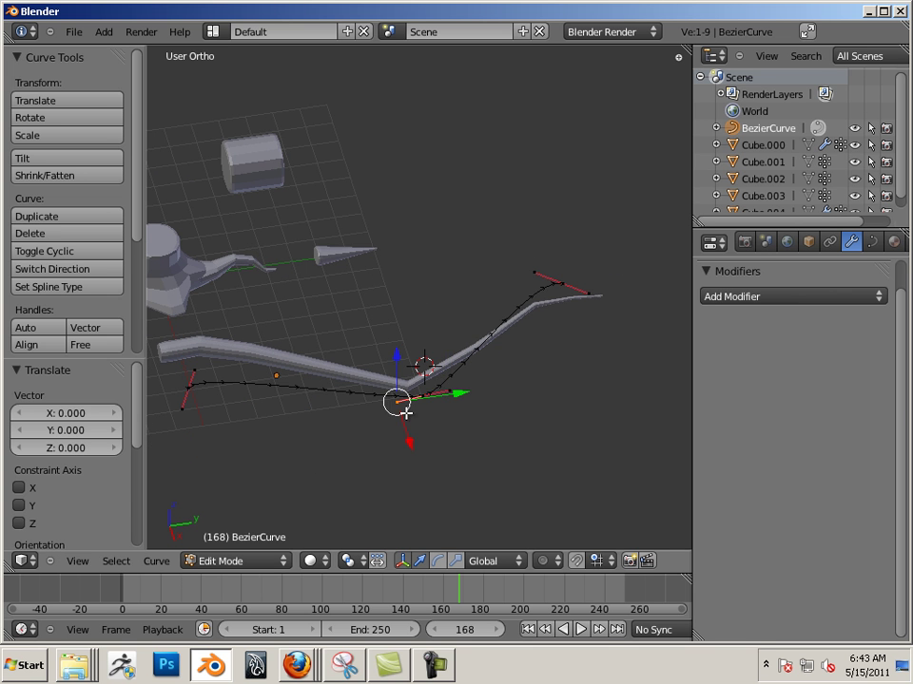
Refine the lower bend point, leave Edit Mode and select the bent tube
key("g")
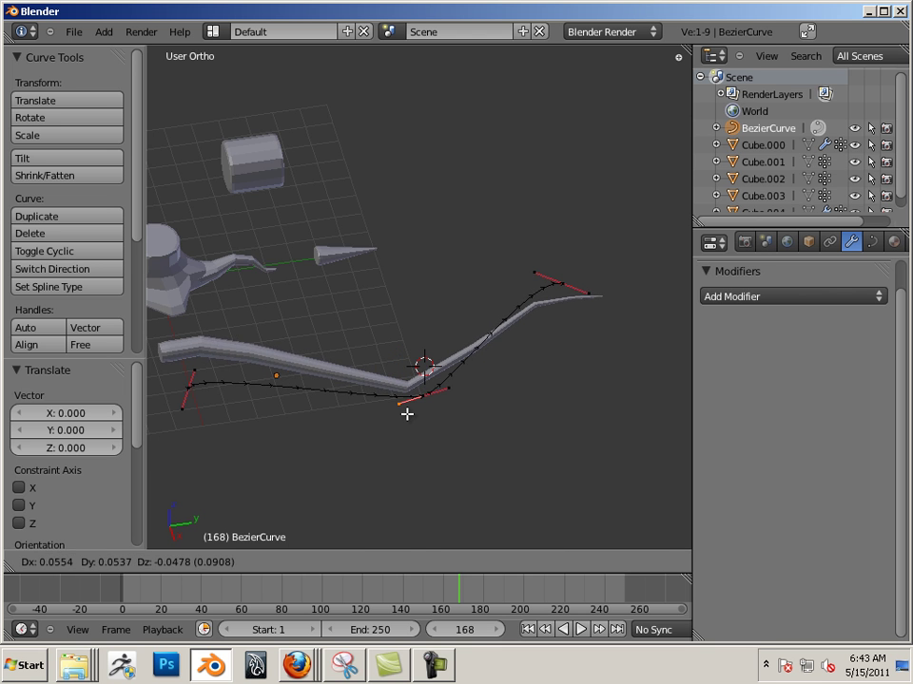
left_click(385, 390)
middle_click_drag(384, 387, 424, 414)
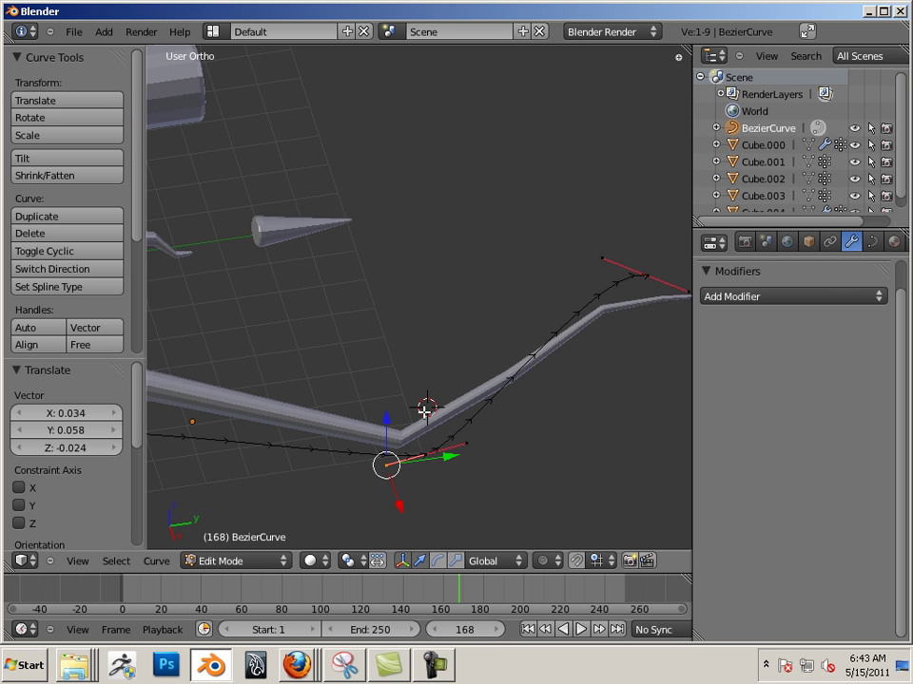
key("g")
left_click(381, 438)
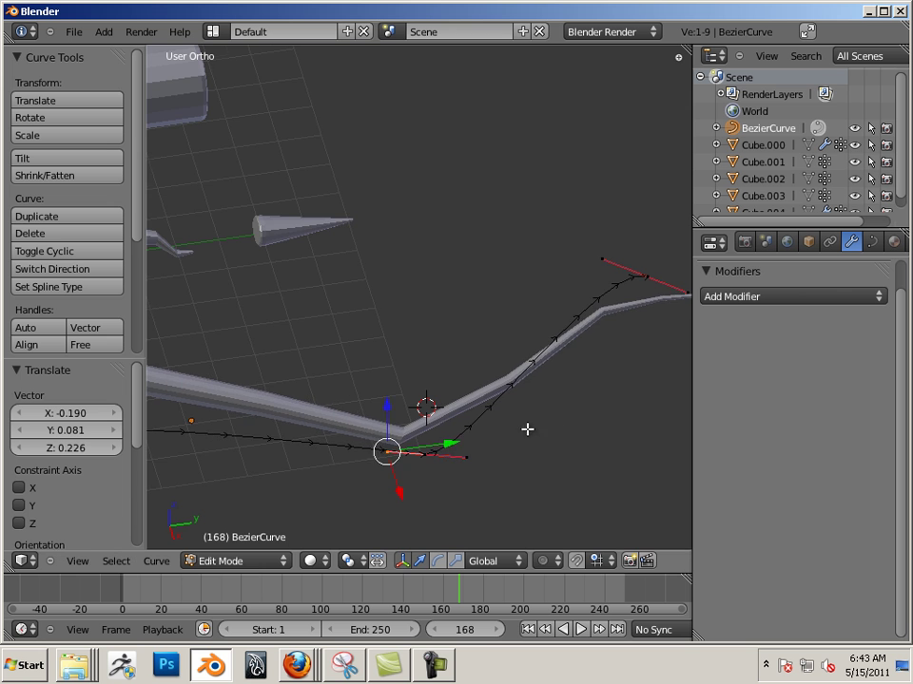
scroll(419, 403, "down", 3)
mouse_move(419, 403)
middle_mouse_down()
mouse_move(524, 413)
mouse_move(373, 388)
middle_mouse_up()
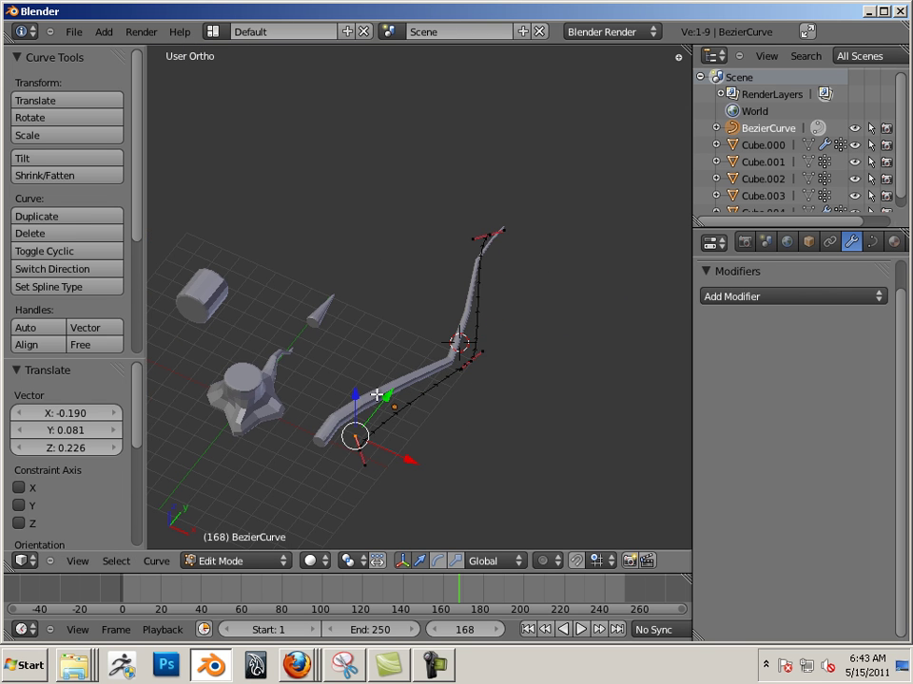
key("Tab")
right_click(362, 399)
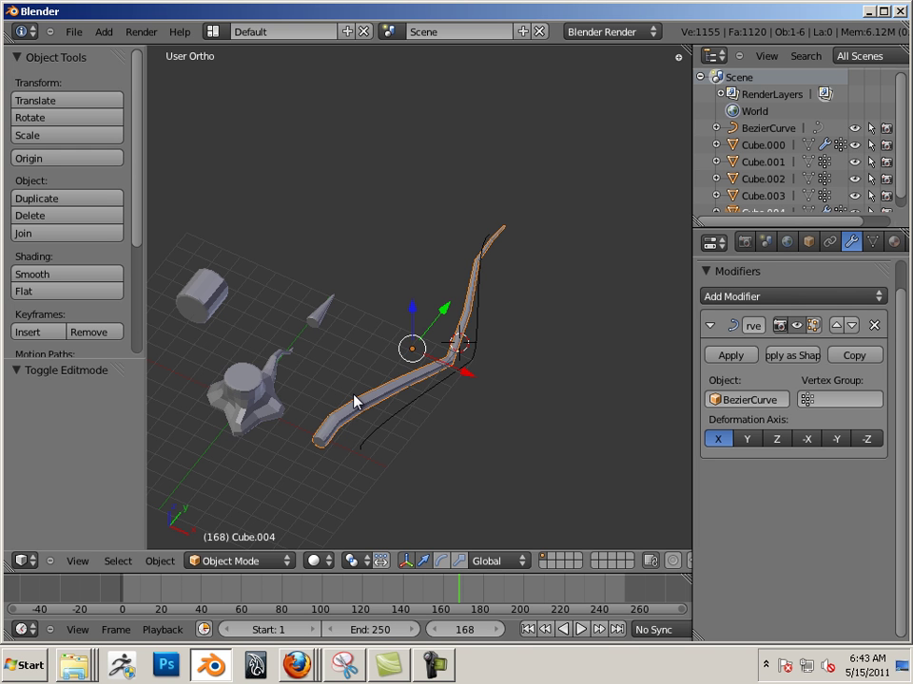
Duplicate the bent tube beside the original and shrink the copy along Y to about three quarters
key("shift+d")
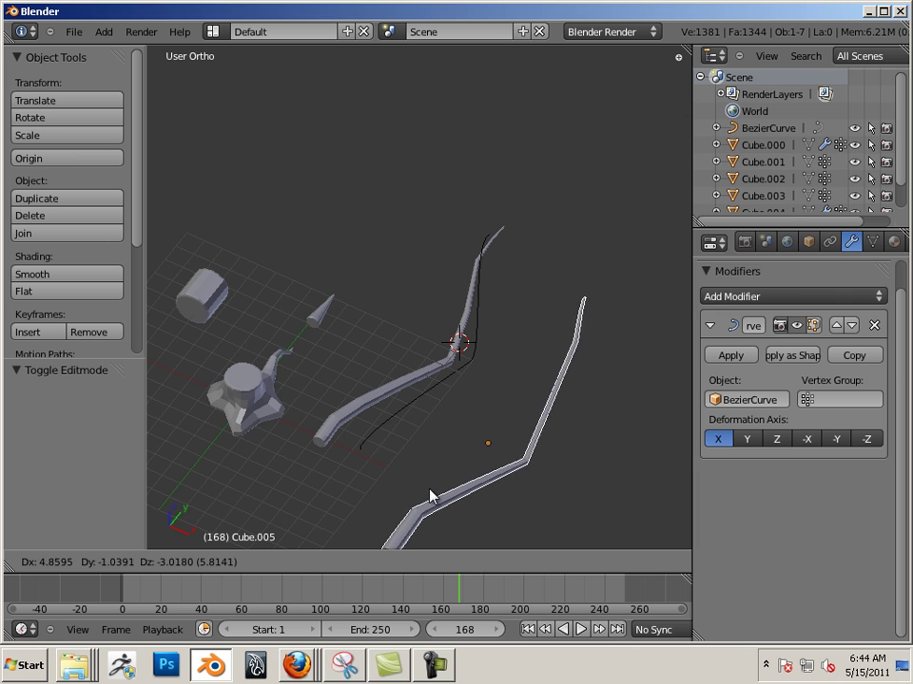
left_click(406, 411)
mouse_move(584, 435)
middle_mouse_down()
mouse_move(492, 428)
mouse_move(487, 437)
middle_mouse_up()
scroll(464, 453, "up", 2)
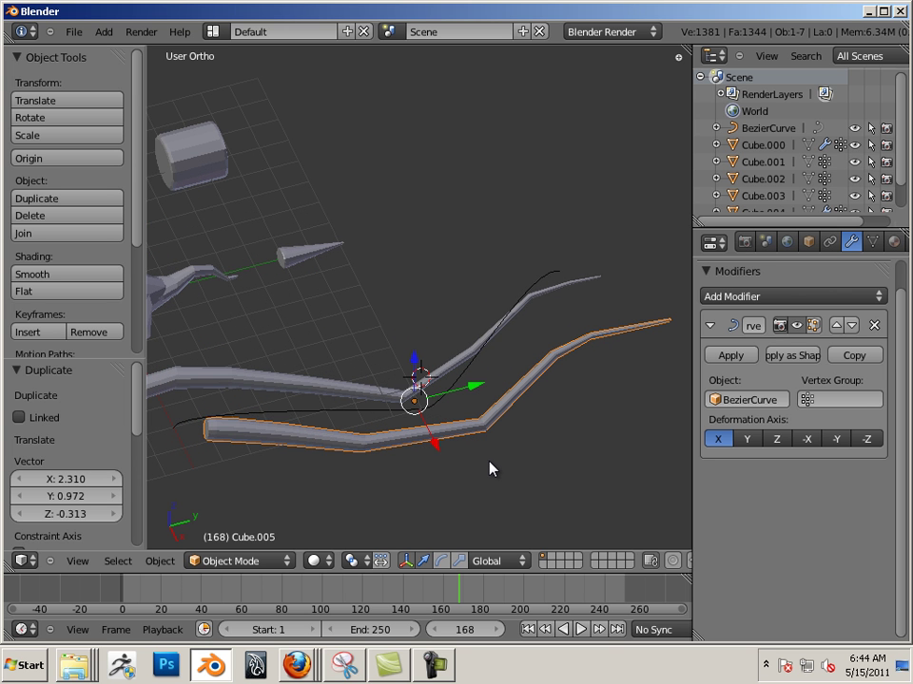
key("ctrl+alt+s")
mouse_move(470, 393)
left_mouse_down()
mouse_move(457, 397)
mouse_move(460, 405)
left_mouse_up()
mouse_move(457, 499)
middle_mouse_down()
mouse_move(359, 483)
mouse_move(387, 519)
mouse_move(407, 474)
mouse_move(404, 501)
middle_mouse_up()
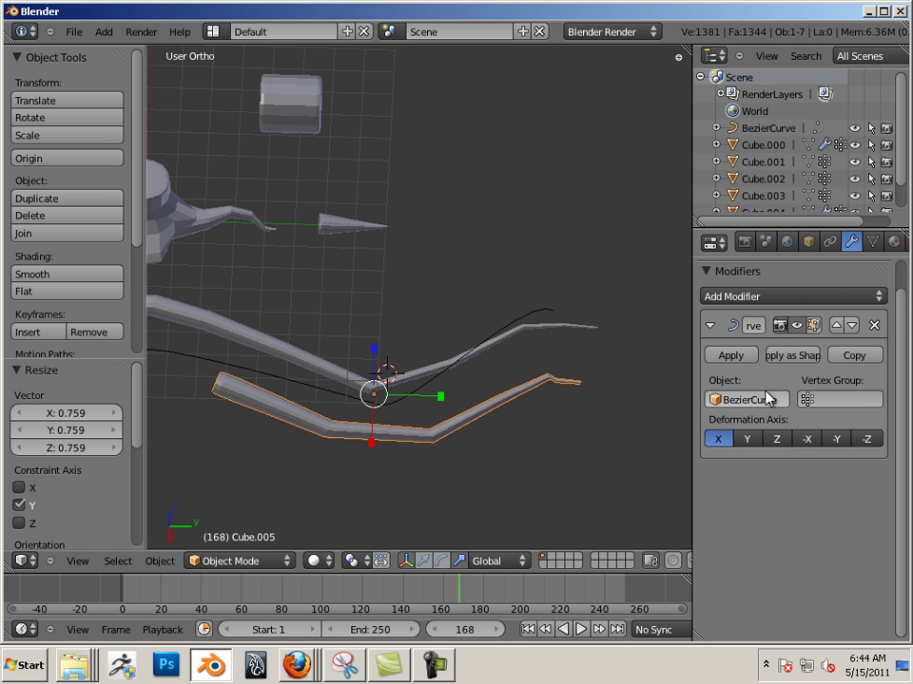
Apply the copy's Curve modifier and slide the copy along X toward the original
left_click(732, 355)
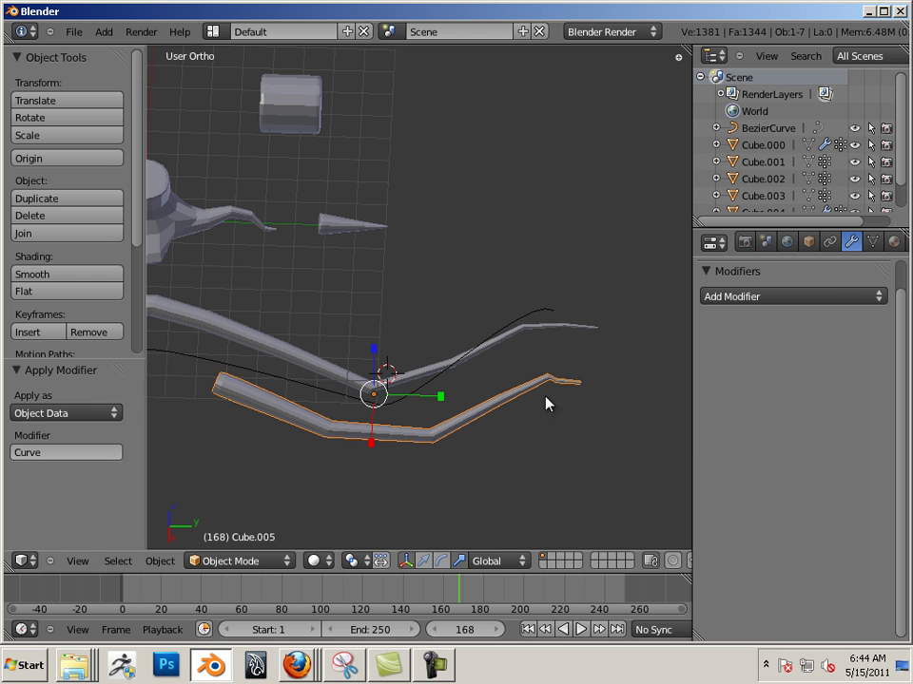
key("ctrl+alt+g")
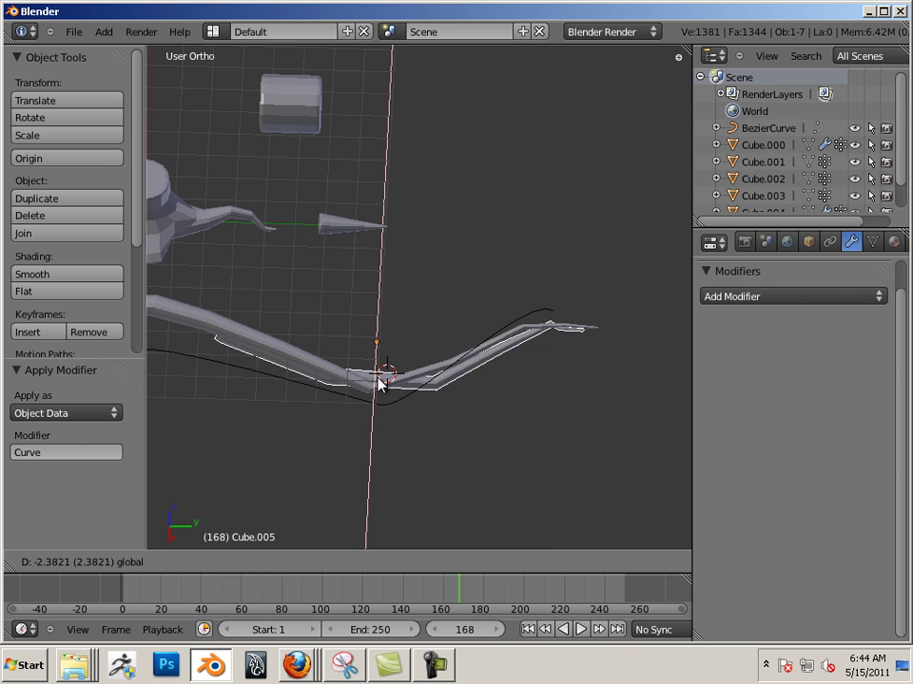
left_click_drag(375, 437, 381, 369)
mouse_move(483, 431)
middle_mouse_down()
mouse_move(314, 345)
mouse_move(371, 380)
middle_mouse_up()
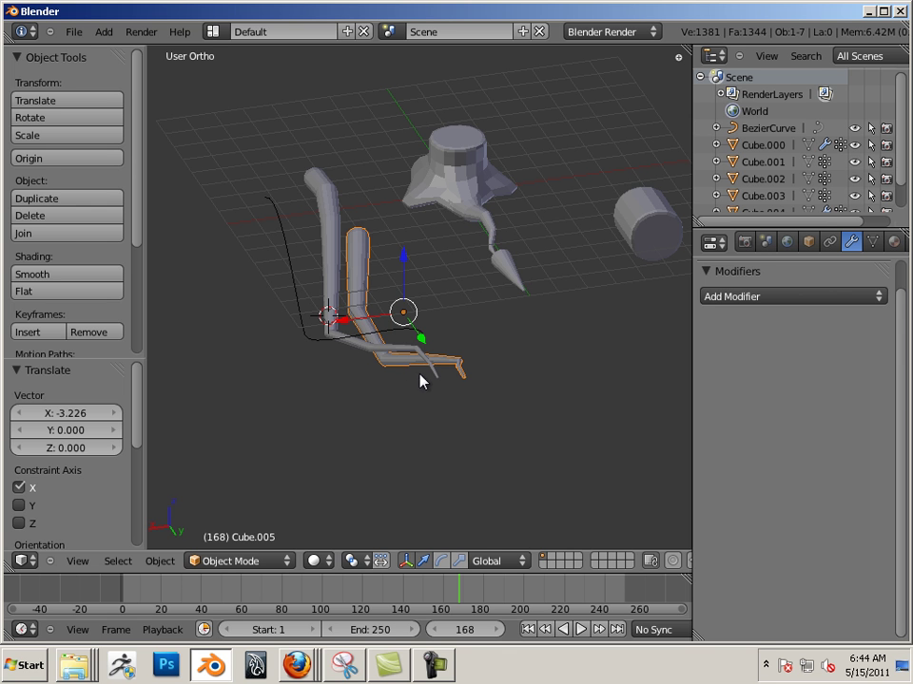
Rotate the copy about 90° around Y, then shift it along Y and raise it along Z
key("ctrl+alt+r")
left_click_drag(366, 273, 318, 400)
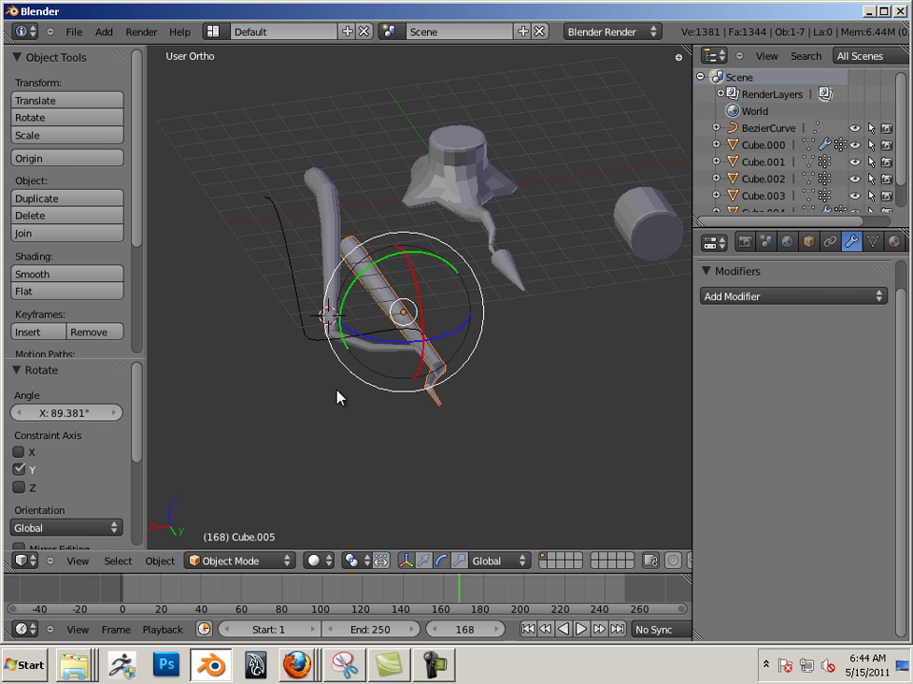
key("ctrl+alt+g")
left_click_drag(422, 340, 401, 275)
left_click_drag(380, 231, 387, 198)
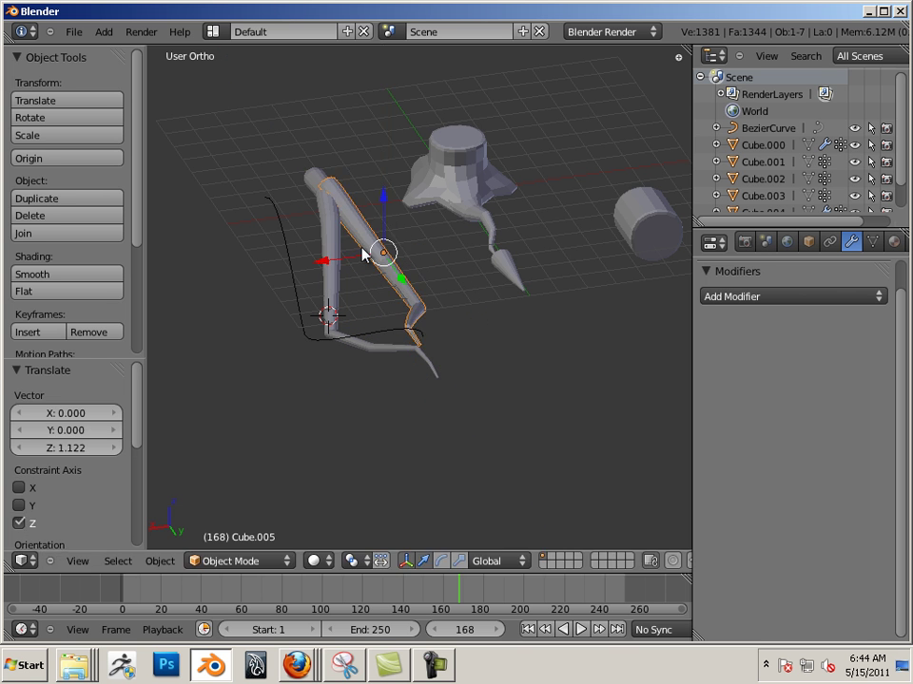
mouse_move(367, 253)
middle_mouse_down()
mouse_move(301, 320)
mouse_move(339, 310)
middle_mouse_up()
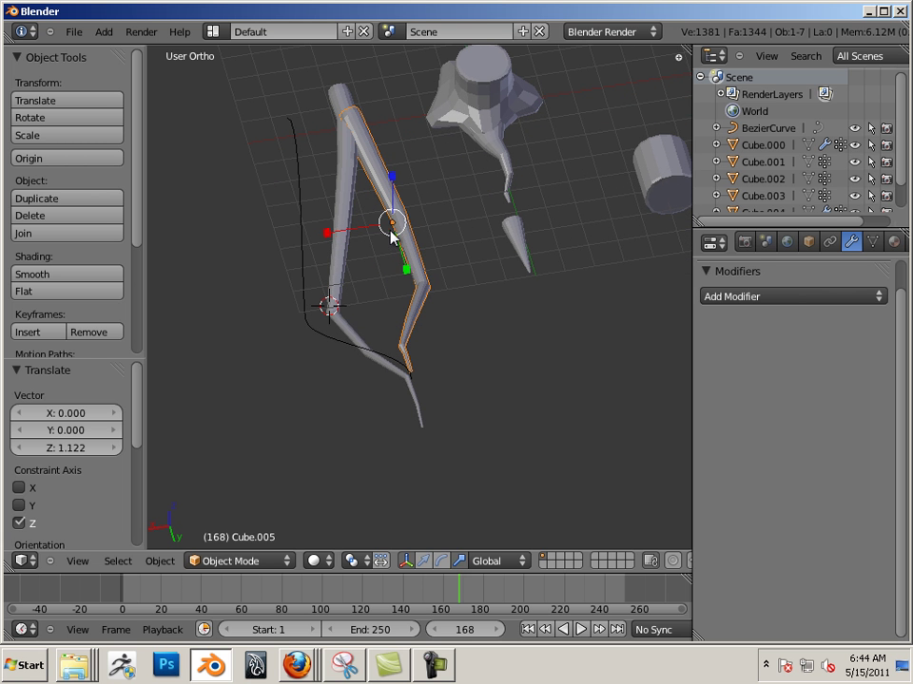
Rotate the copy about 11° around Z and slide it along X to meet the branch
key("ctrl+alt+r")
left_click_drag(389, 265, 379, 270)
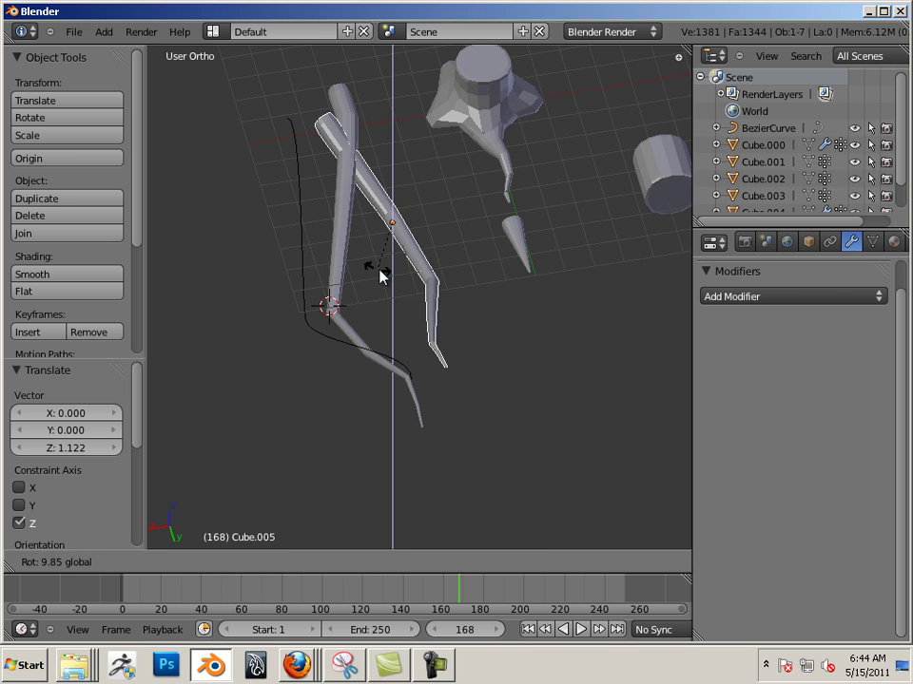
key("ctrl+alt+g")
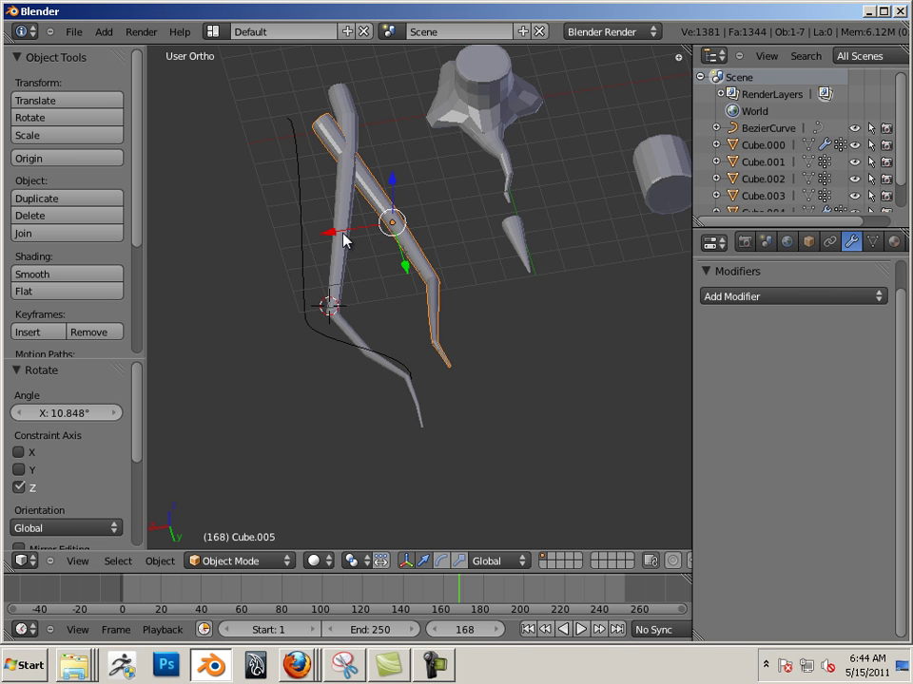
left_click_drag(344, 240, 362, 236)
mouse_move(297, 261)
middle_mouse_down()
mouse_move(423, 234)
mouse_move(410, 253)
middle_mouse_up()
mouse_move(410, 253)
left_mouse_down()
mouse_move(470, 287)
mouse_move(330, 314)
left_mouse_up()
mouse_move(330, 314)
middle_mouse_down()
mouse_move(381, 462)
mouse_move(421, 417)
mouse_move(401, 383)
middle_mouse_up()
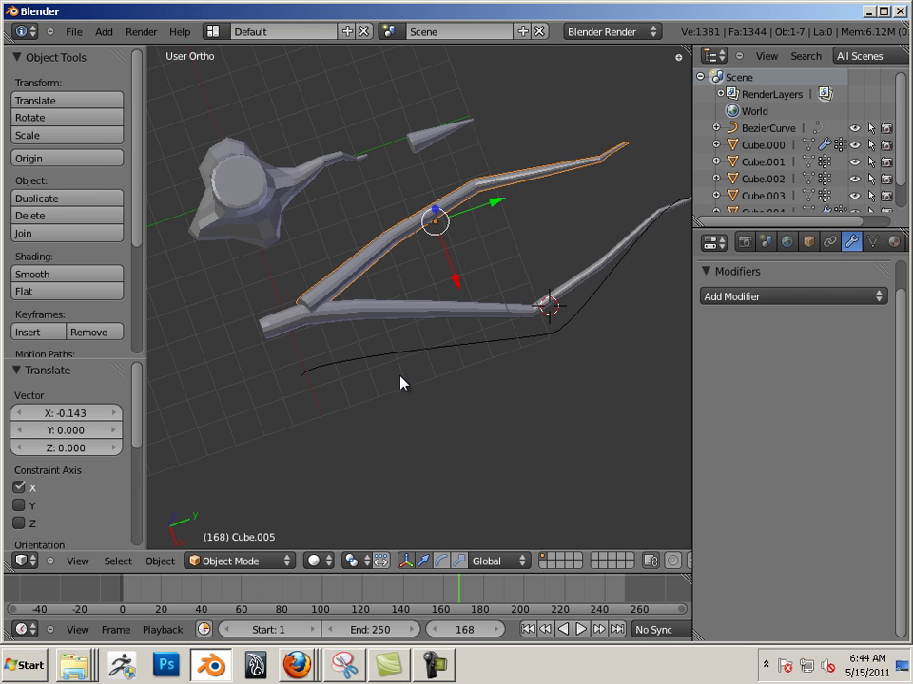
In Sculpt Mode, grab the upper branch's bend downward and stretch its tip outward
left_click(220, 560)
left_click(228, 503)
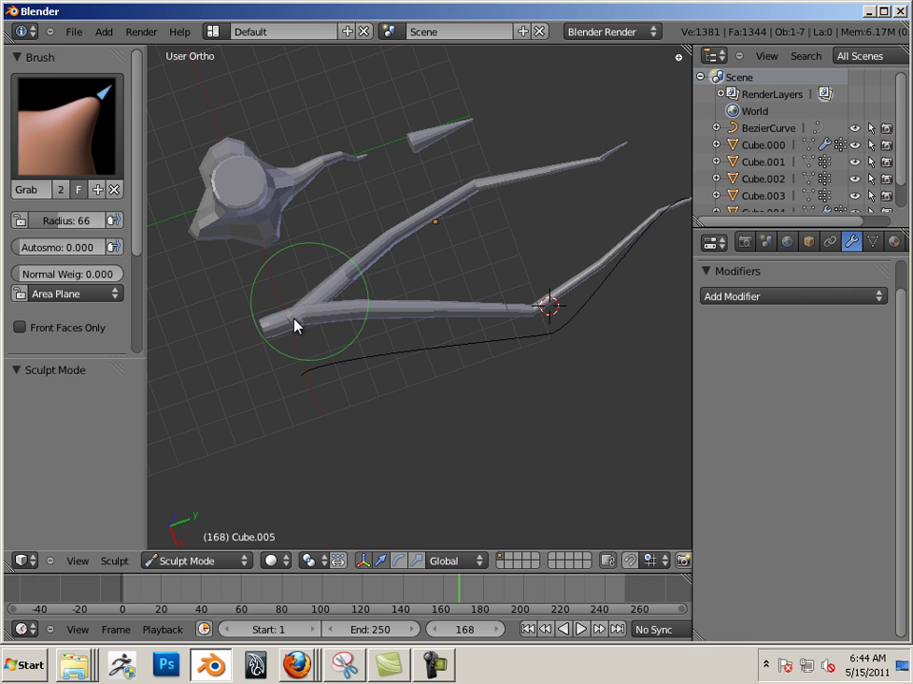
mouse_move(295, 323)
middle_mouse_down()
mouse_move(346, 357)
mouse_move(373, 360)
mouse_move(359, 373)
mouse_move(428, 399)
mouse_move(399, 427)
mouse_move(477, 208)
middle_mouse_up()
mouse_move(477, 211)
left_mouse_down()
mouse_move(493, 238)
mouse_move(562, 183)
mouse_move(542, 159)
mouse_move(545, 171)
mouse_move(613, 148)
mouse_move(652, 153)
left_mouse_up()
left_click_drag(548, 162, 546, 173)
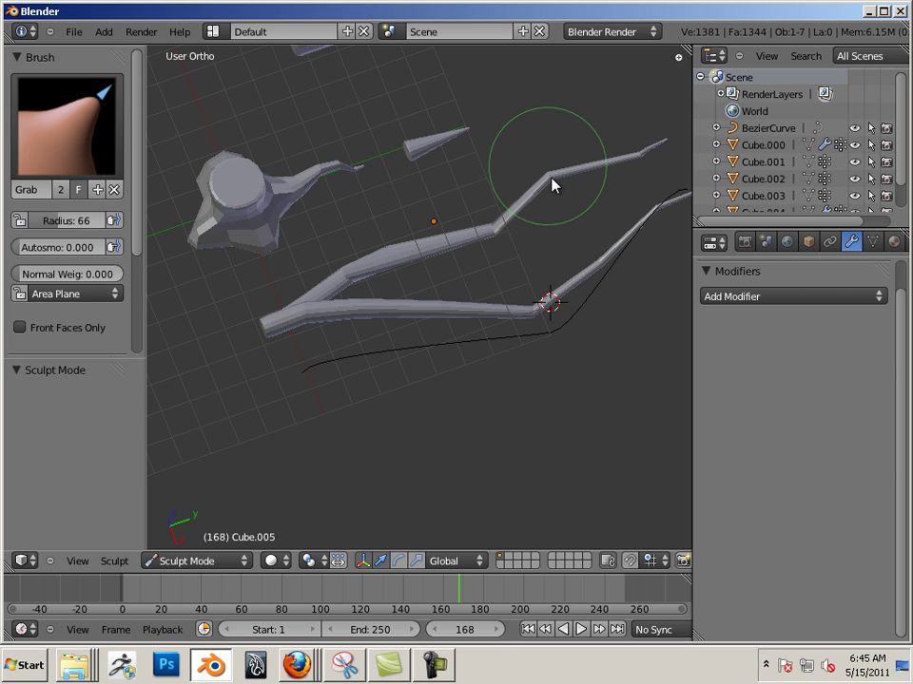
Orbit and zoom to a top-down close view of the branch tubes
mouse_move(487, 279)
middle_mouse_down()
mouse_move(334, 222)
mouse_move(226, 247)
mouse_move(161, 312)
mouse_move(311, 241)
mouse_move(399, 299)
middle_mouse_up()
scroll(481, 358, "up", 3)
mouse_move(481, 359)
middle_mouse_down()
mouse_move(445, 305)
mouse_move(461, 340)
mouse_move(493, 376)
mouse_move(611, 306)
mouse_move(529, 318)
mouse_move(503, 395)
mouse_move(564, 380)
mouse_move(383, 377)
middle_mouse_up()
scroll(531, 314, "down", 3)
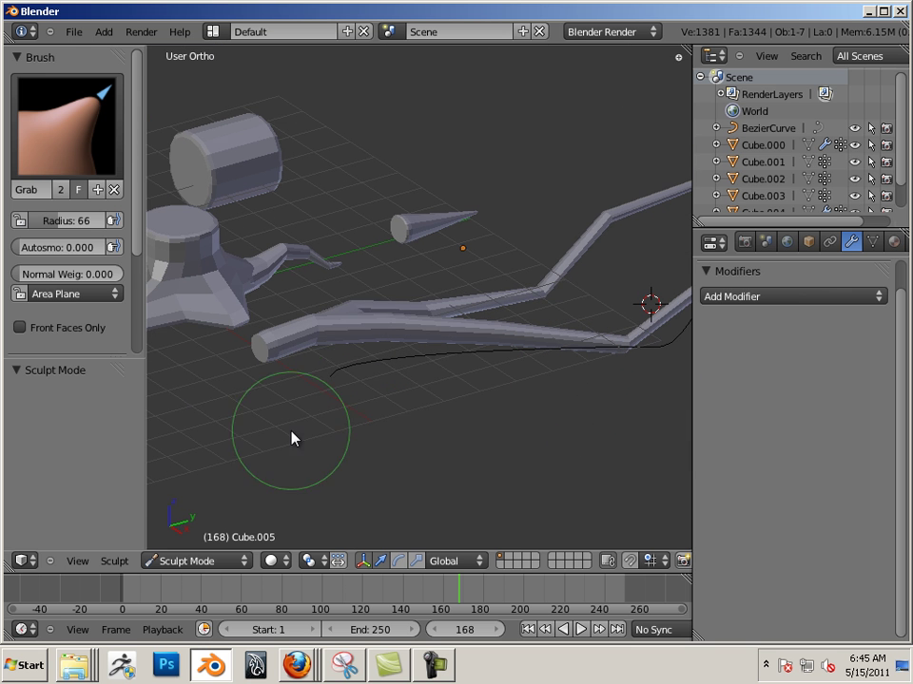
Deselect all of the copied branch's vertices in Edit Mode and orbit around the pieces
key("Tab")
key("a")
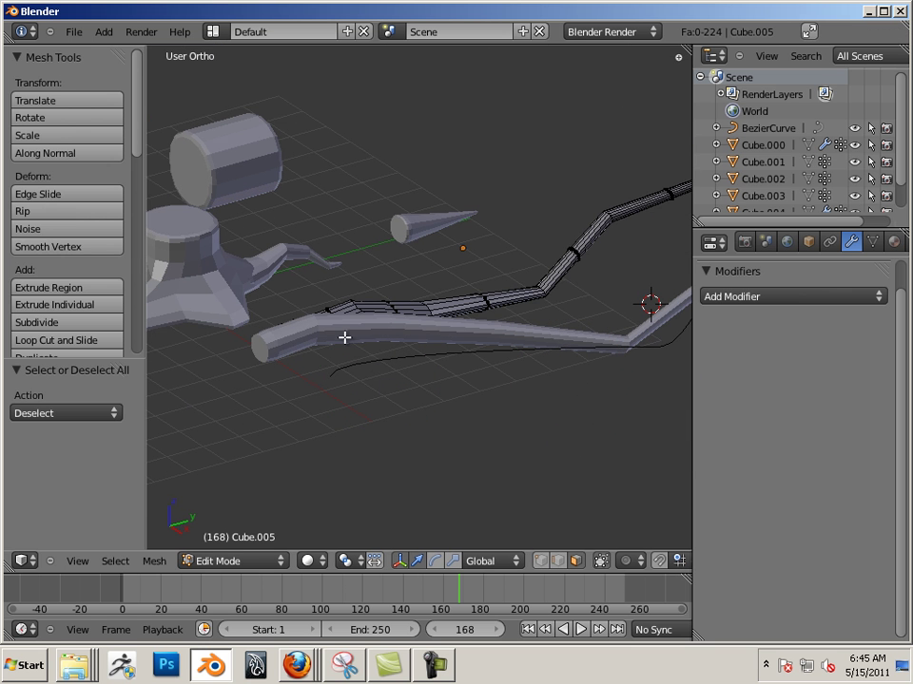
key("Tab")
key("Tab")
mouse_move(524, 396)
middle_mouse_down()
mouse_move(438, 416)
mouse_move(574, 458)
mouse_move(473, 446)
mouse_move(489, 415)
mouse_move(517, 428)
mouse_move(415, 281)
middle_mouse_up()
mouse_move(517, 410)
middle_mouse_down()
mouse_move(565, 409)
mouse_move(377, 322)
mouse_move(336, 369)
mouse_move(397, 380)
mouse_move(362, 367)
mouse_move(358, 328)
mouse_move(481, 361)
mouse_move(479, 346)
middle_mouse_up()
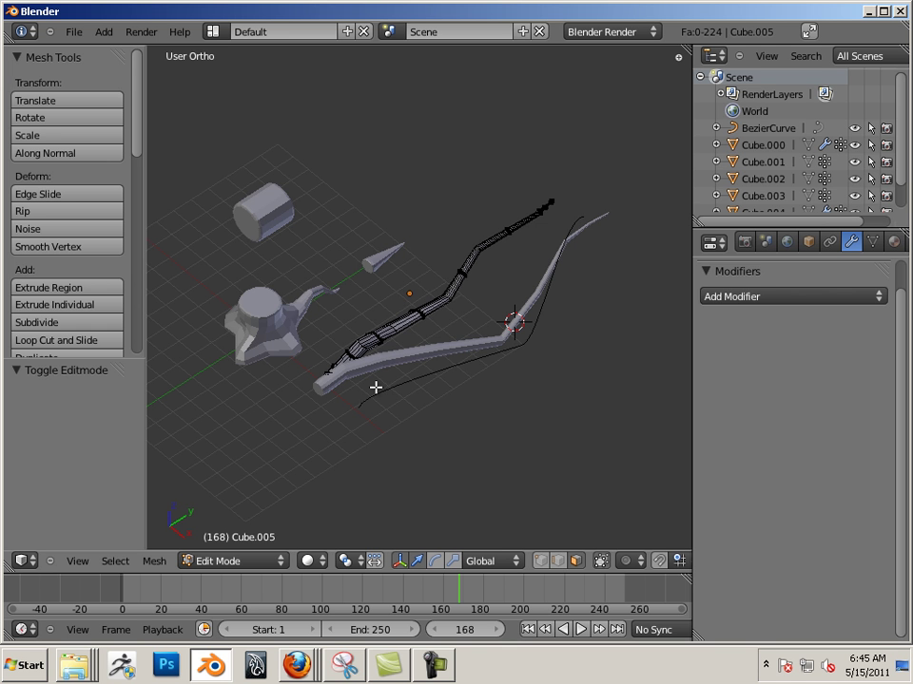
Orbit down to a low side view of the branches, toggling between Sculpt and Edit Mode
mouse_move(379, 381)
middle_mouse_down()
mouse_move(397, 417)
mouse_move(297, 387)
mouse_move(421, 420)
middle_mouse_up()
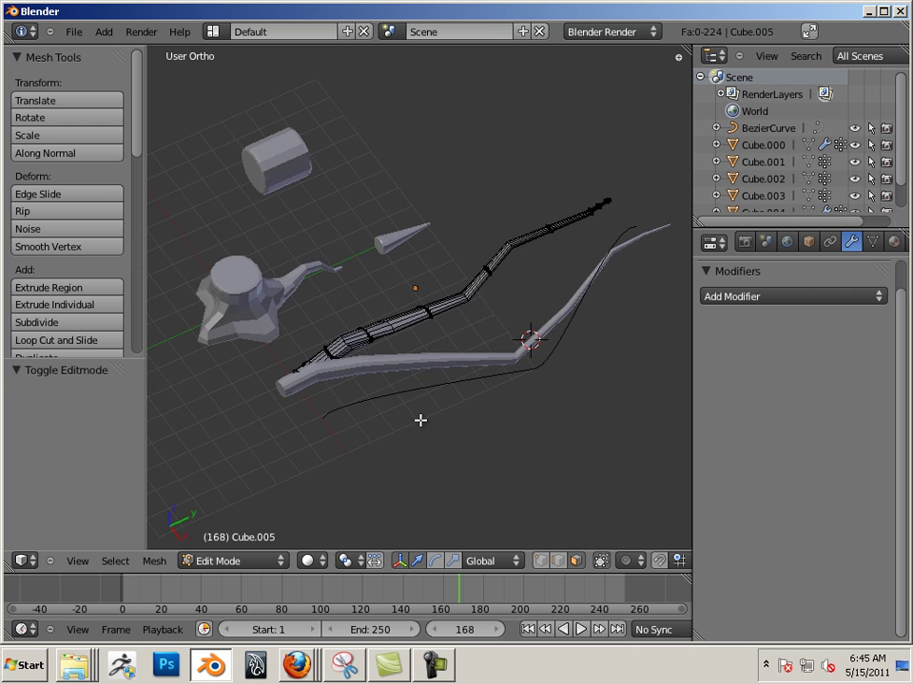
middle_click_drag(330, 416, 460, 378)
key("ctrl+Tab")
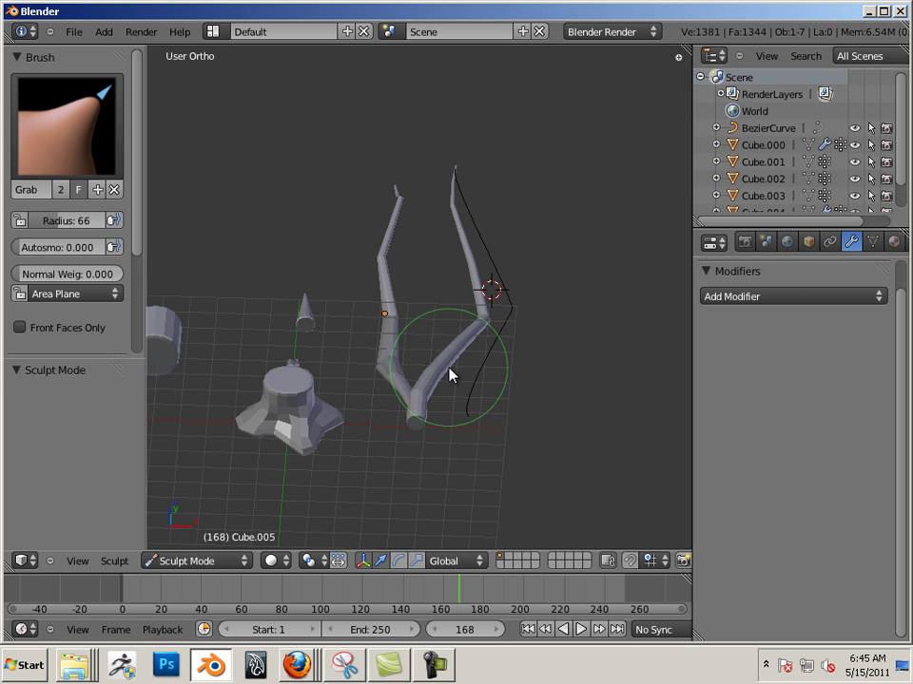
key("Tab")
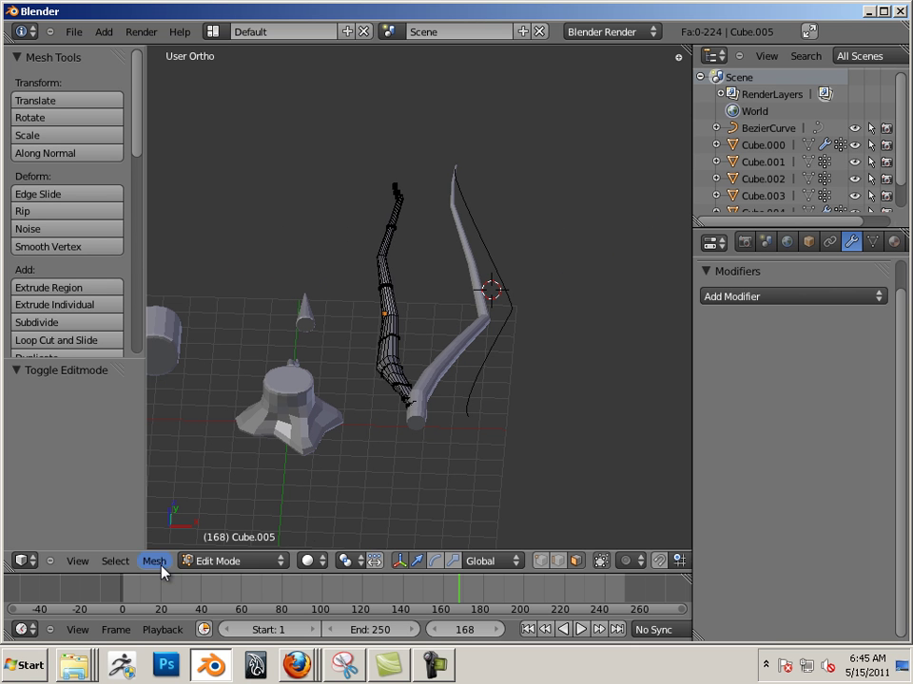
Return to Sculpt Mode and choose the Inflate/Deflate brush from the brush grid
key("ctrl+Tab")
left_click(83, 152)
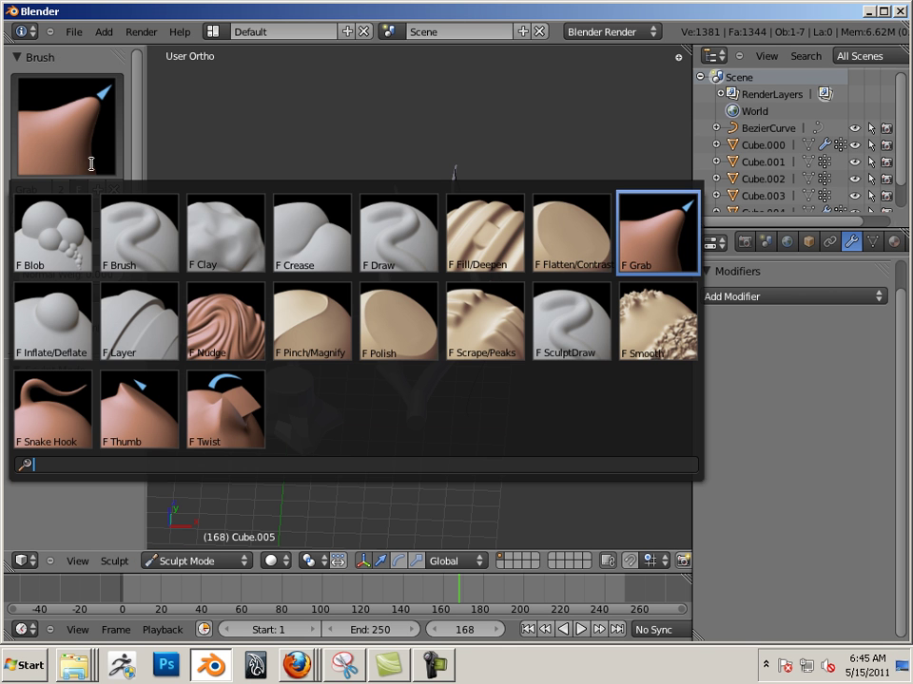
left_click(60, 326)
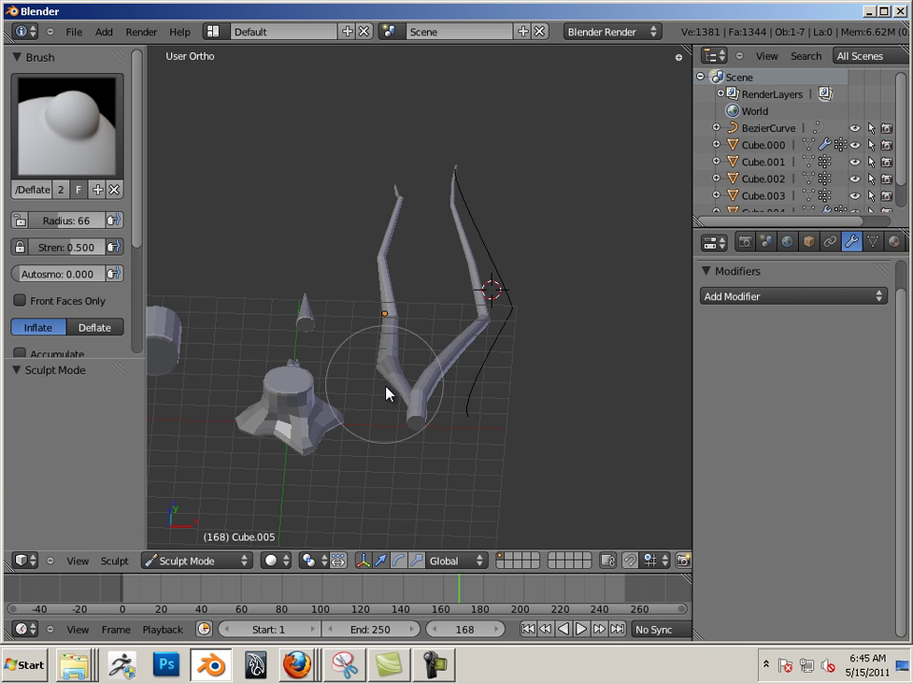
mouse_move(387, 393)
middle_mouse_down()
mouse_move(434, 440)
mouse_move(416, 437)
middle_mouse_up()
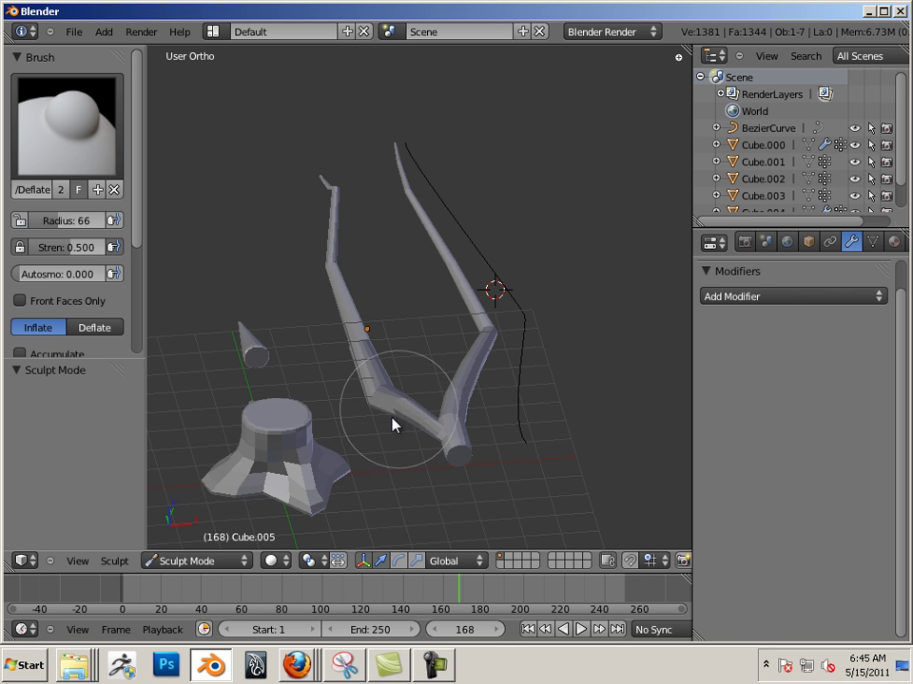
Zoom and orbit to look along the two branch tubes
scroll(449, 461, "up", 2)
mouse_move(448, 461)
middle_mouse_down()
mouse_move(394, 397)
mouse_move(436, 438)
mouse_move(323, 424)
middle_mouse_up()
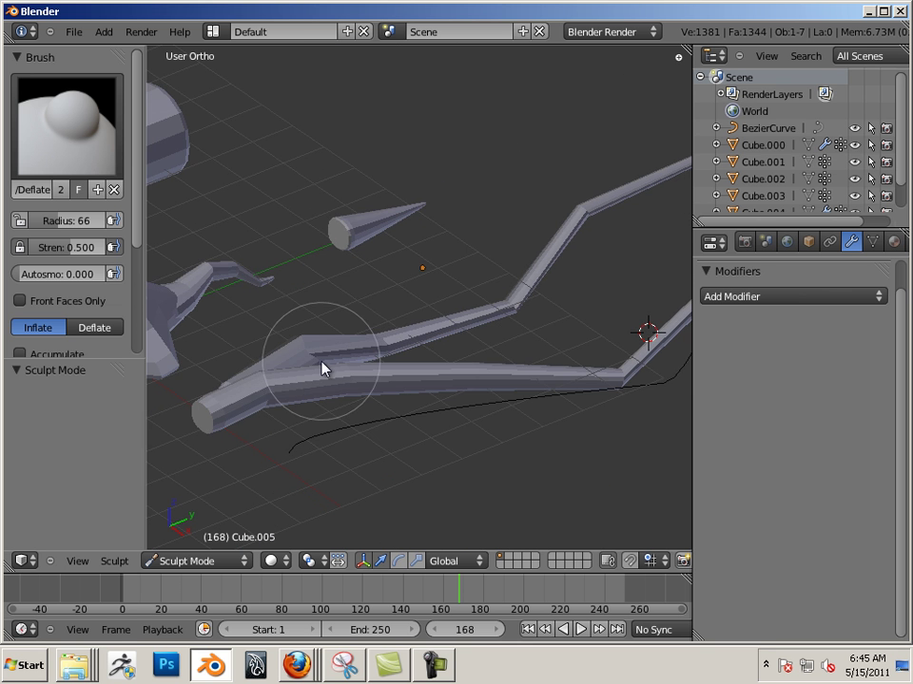
mouse_move(401, 377)
middle_mouse_down()
mouse_move(532, 333)
mouse_move(600, 353)
mouse_move(503, 312)
mouse_move(526, 376)
mouse_move(582, 329)
middle_mouse_up()
mouse_move(533, 451)
middle_mouse_down()
mouse_move(546, 387)
mouse_move(432, 371)
mouse_move(531, 350)
mouse_move(171, 261)
middle_mouse_up()
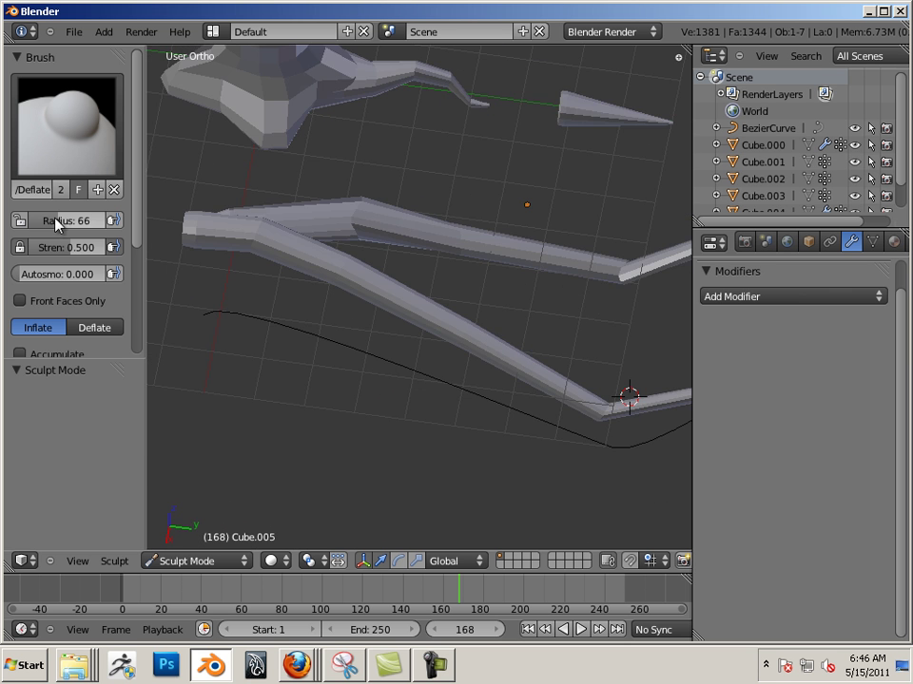
key("Tab")
key("Tab")
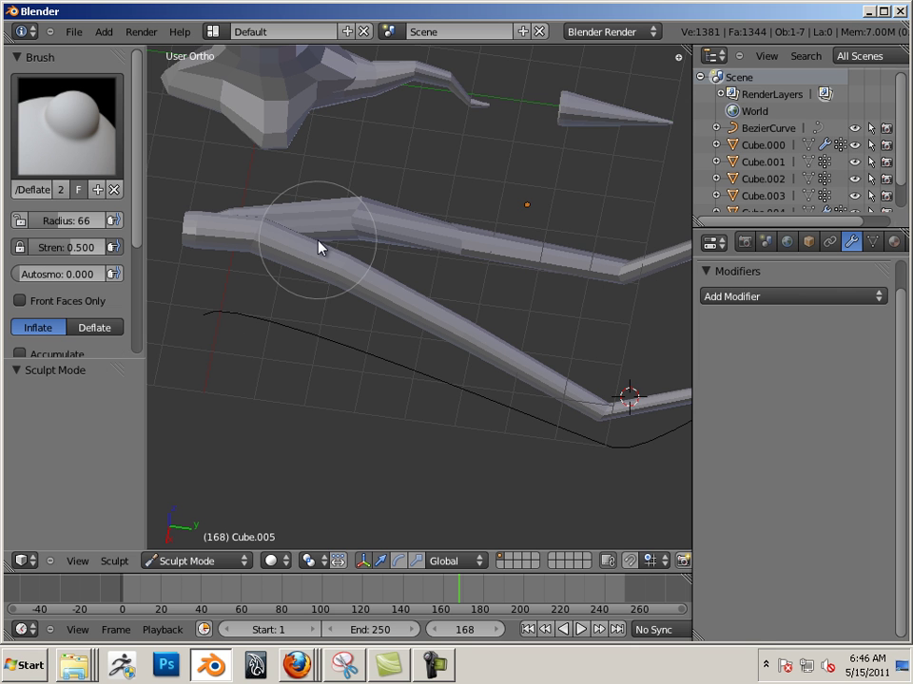
In Object Mode, select both tubes and join them, then undo that join
left_click(199, 561)
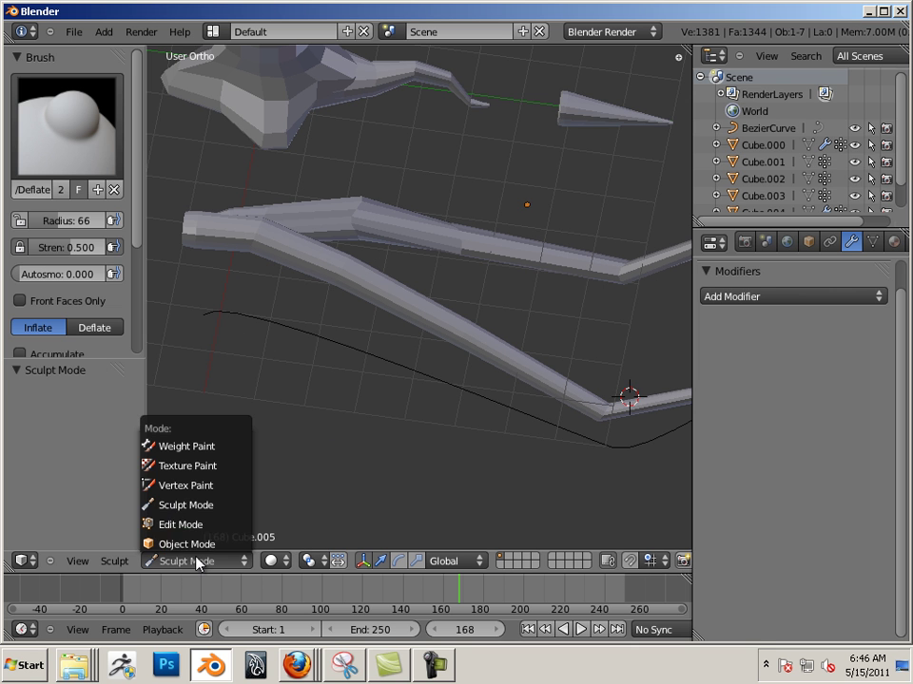
left_click(200, 541)
right_click(376, 243)
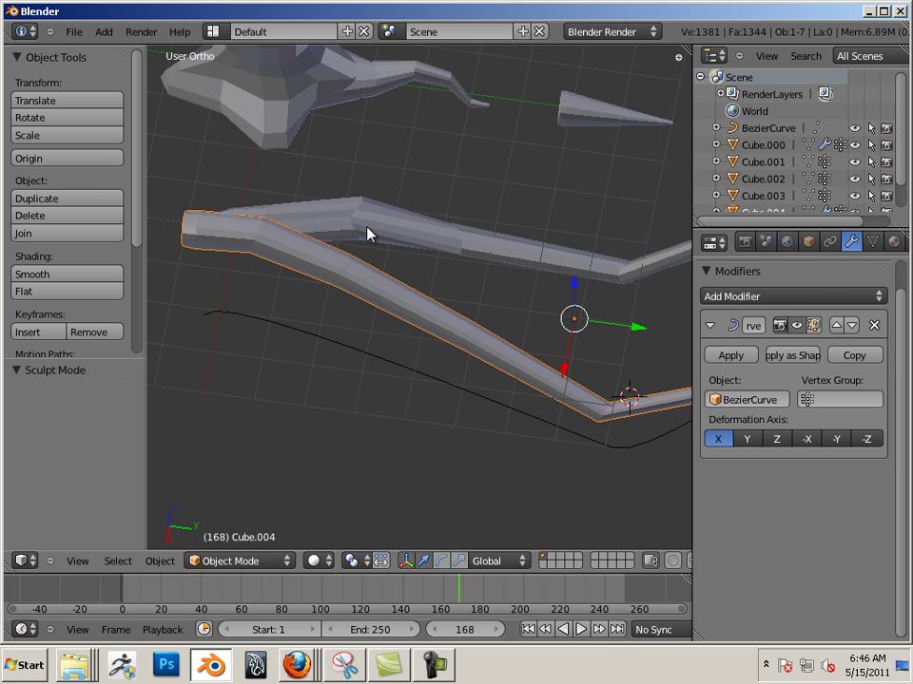
right_click(369, 234)
middle_click_drag(474, 314, 540, 255)
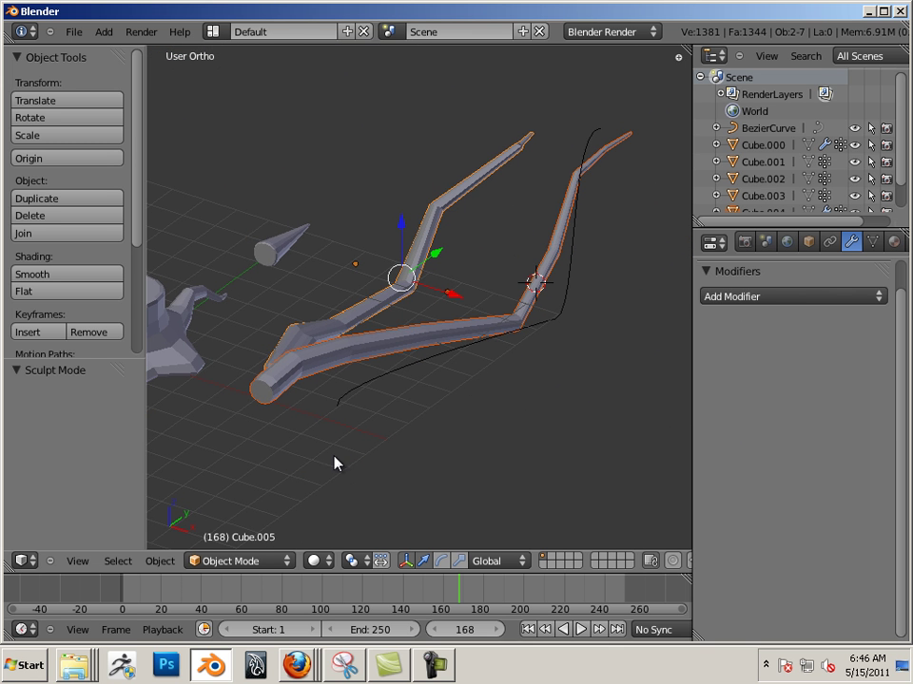
left_click(156, 562)
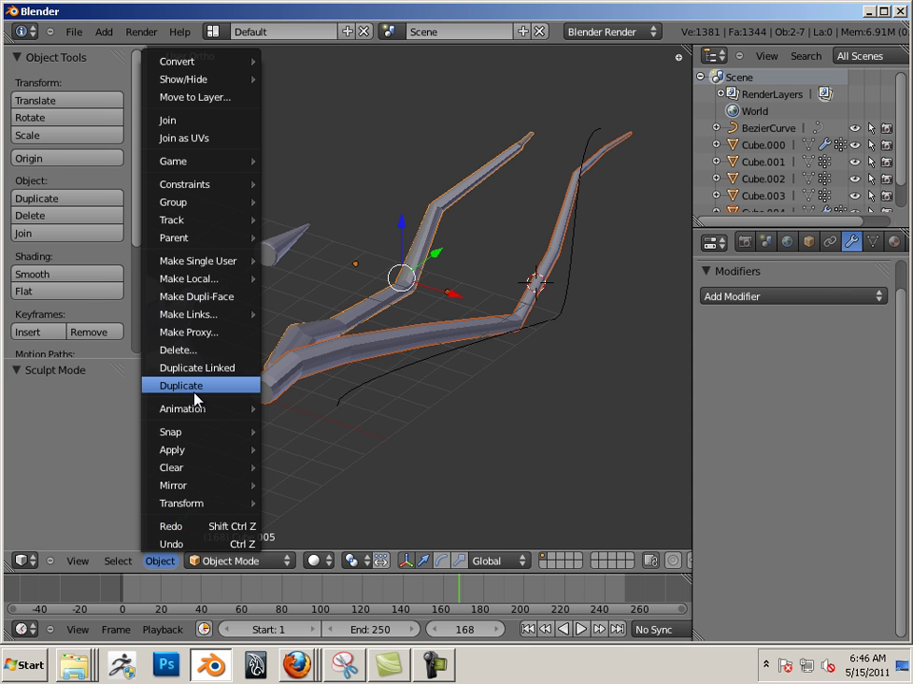
mouse_move(171, 432)
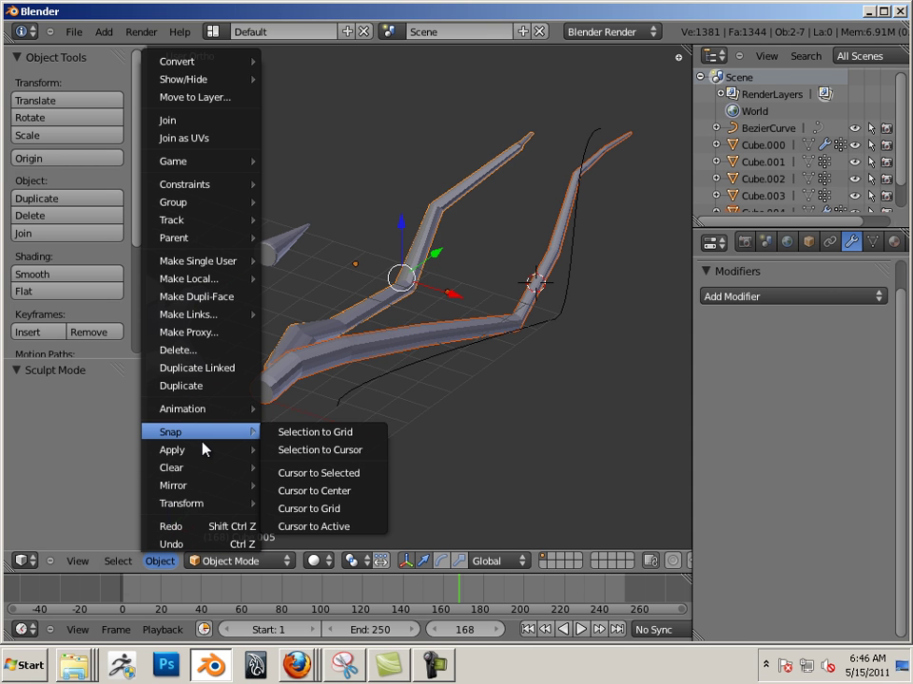
left_click(187, 120)
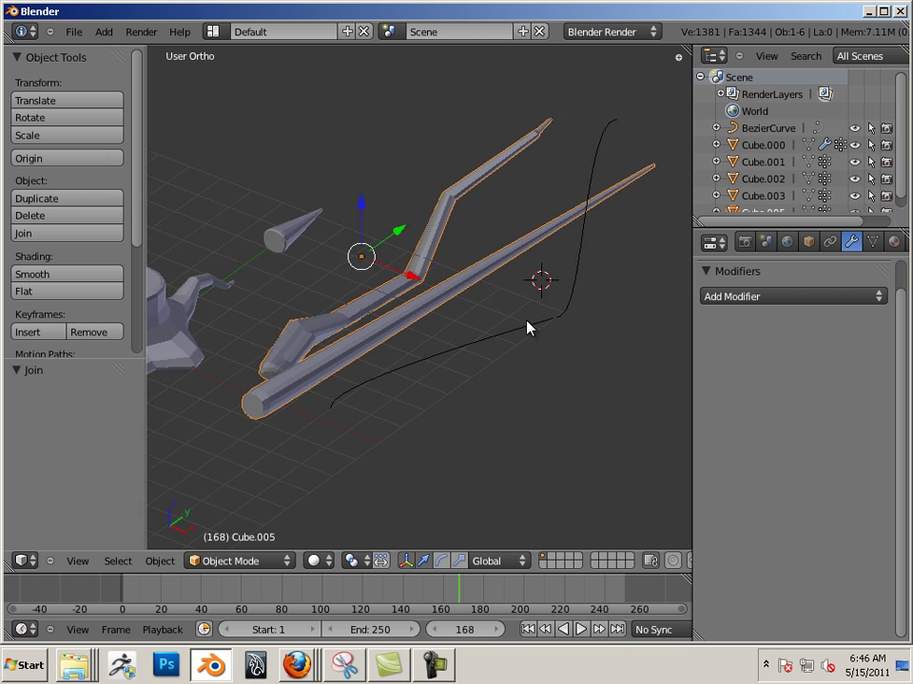
scroll(530, 328, "up", 2)
key("ctrl+z")
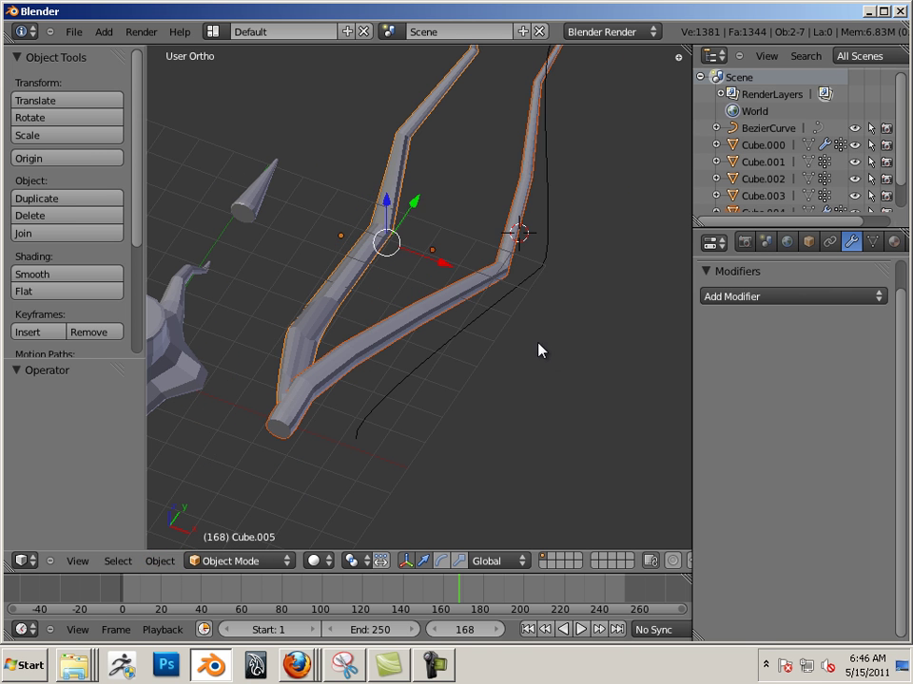
Apply the Curve modifier on the right prong, Cube.004, to bake its bend
key("a")
right_click(460, 299)
left_click(739, 361)
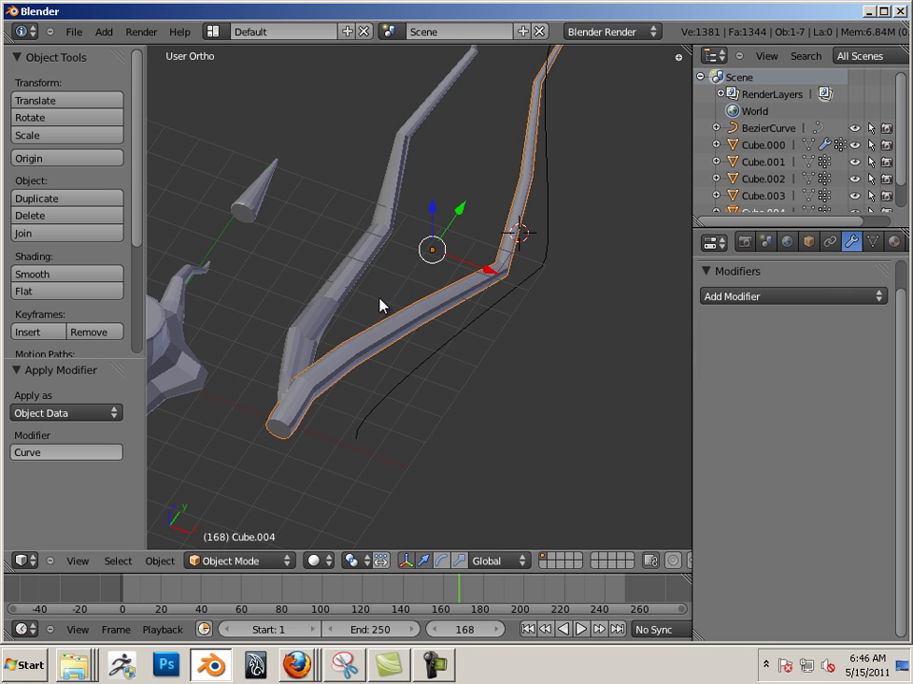
Join the left prong with the right prong into one forked object
right_click(371, 336)
left_click(160, 561)
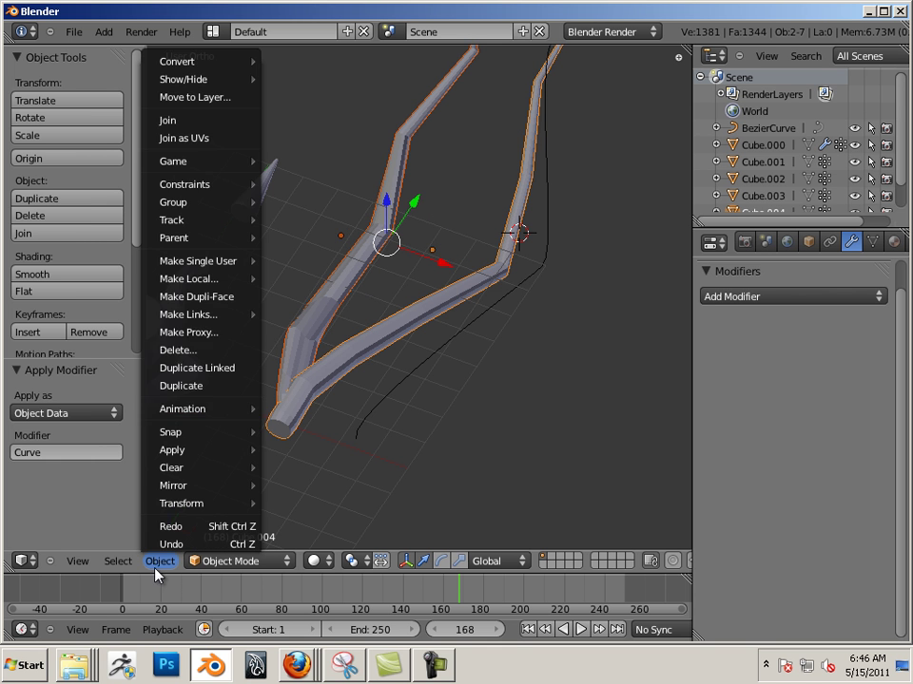
left_click(169, 121)
middle_click_drag(214, 154, 475, 325)
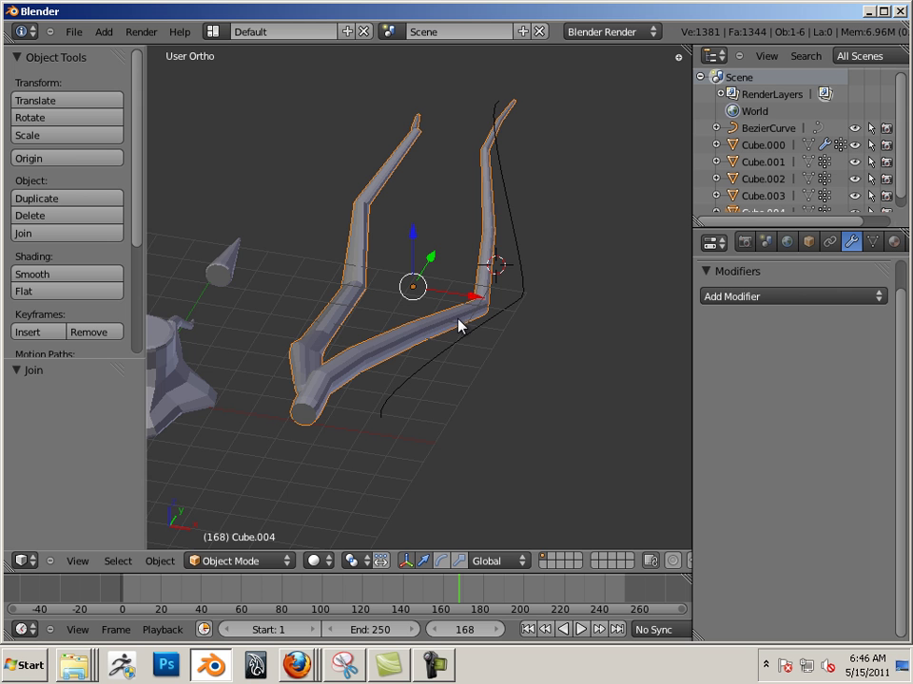
Raise the joined prongs high above the grid and scale them to about 0.496
middle_click_drag(474, 352, 369, 337)
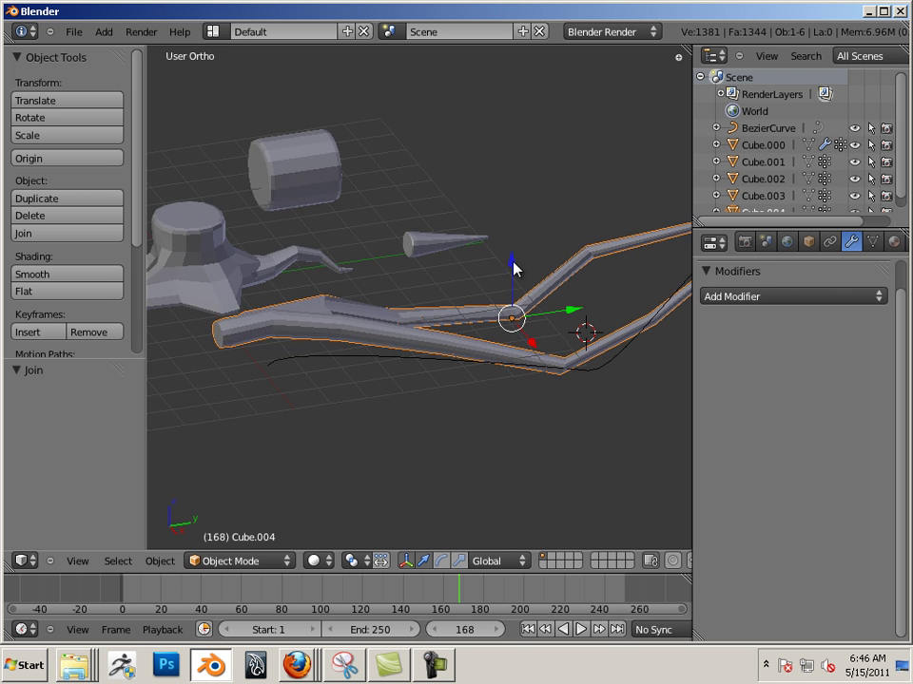
left_click_drag(513, 265, 510, 23)
scroll(394, 136, "down", 4)
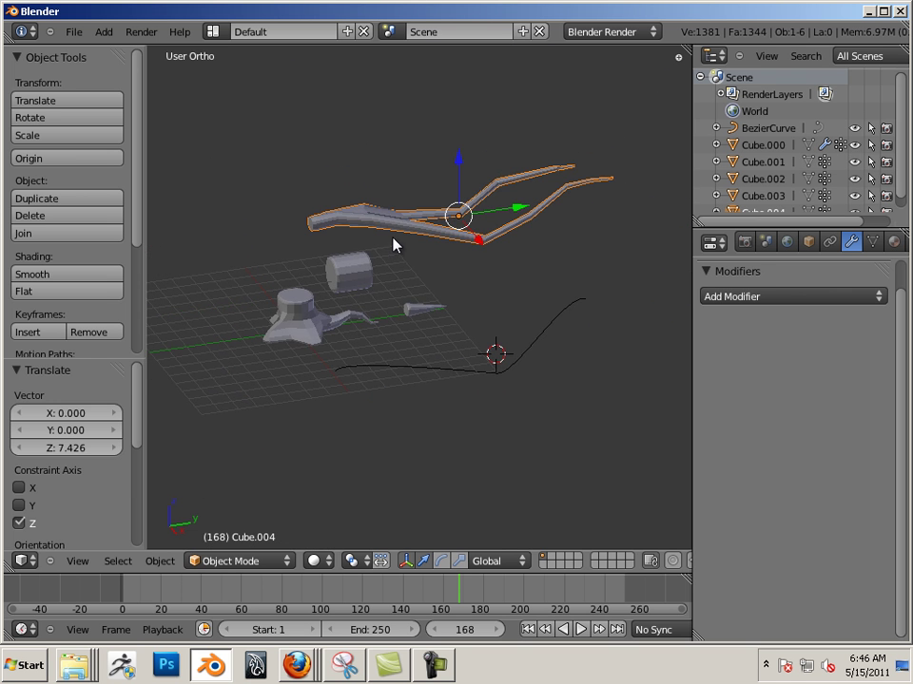
key("s")
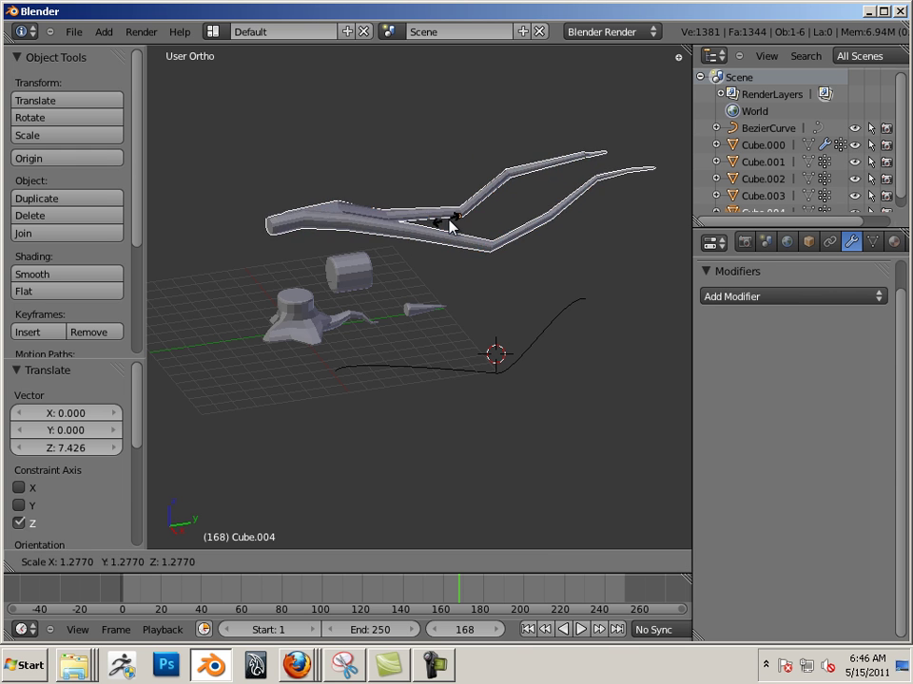
left_click(454, 224)
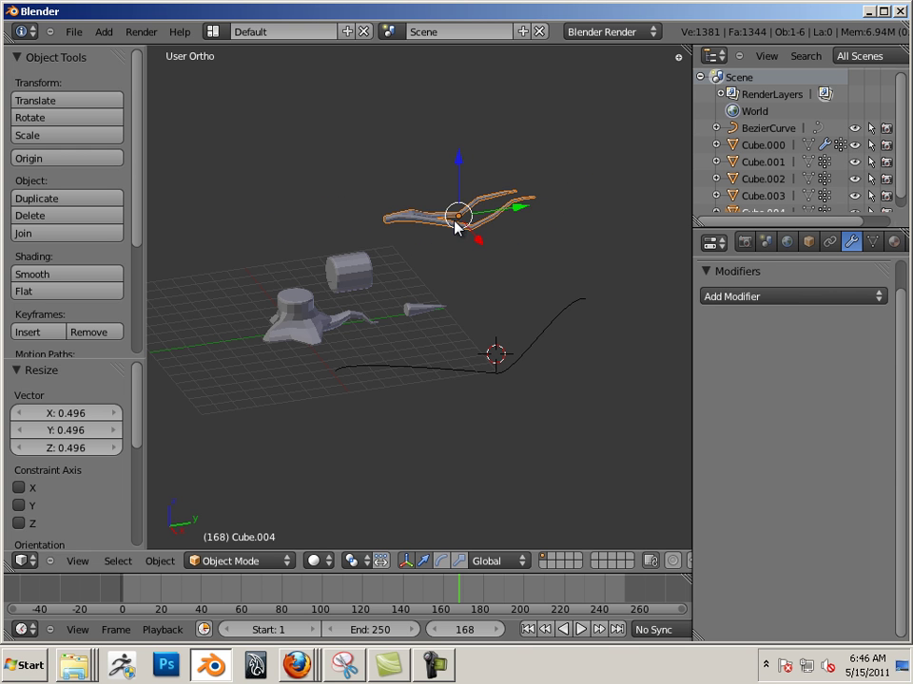
Shift the prongs along Y, tilt them about 37° around Y, then move them along X and Y
mouse_move(514, 213)
left_mouse_down()
mouse_move(405, 239)
mouse_move(397, 259)
left_mouse_up()
key("ctrl+alt+r")
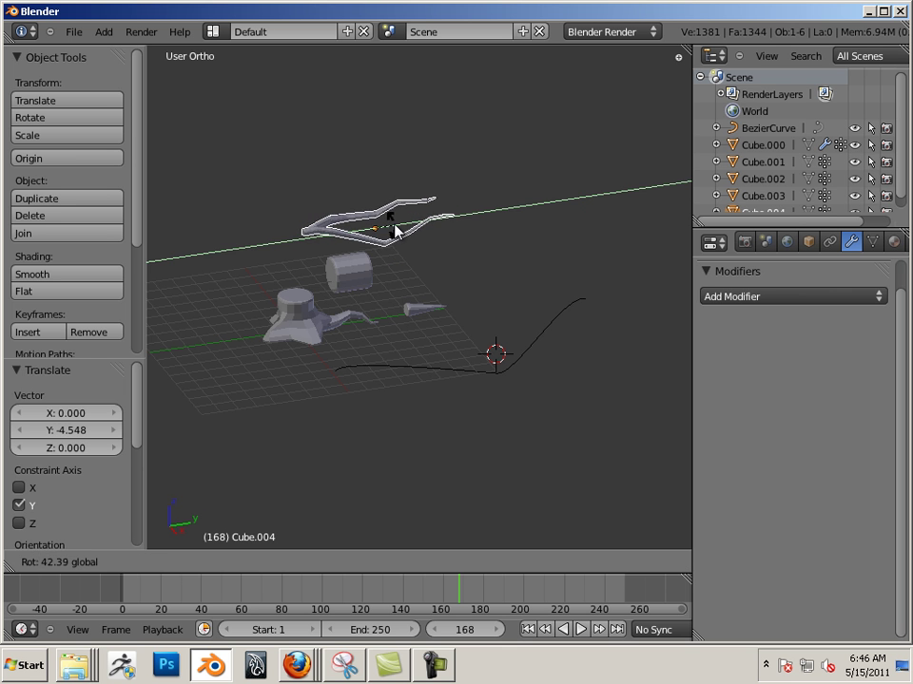
right_click(424, 309)
mouse_move(423, 309)
middle_mouse_down()
mouse_move(310, 350)
mouse_move(428, 383)
mouse_move(423, 278)
middle_mouse_up()
right_click(418, 296)
key("ctrl+alt+g")
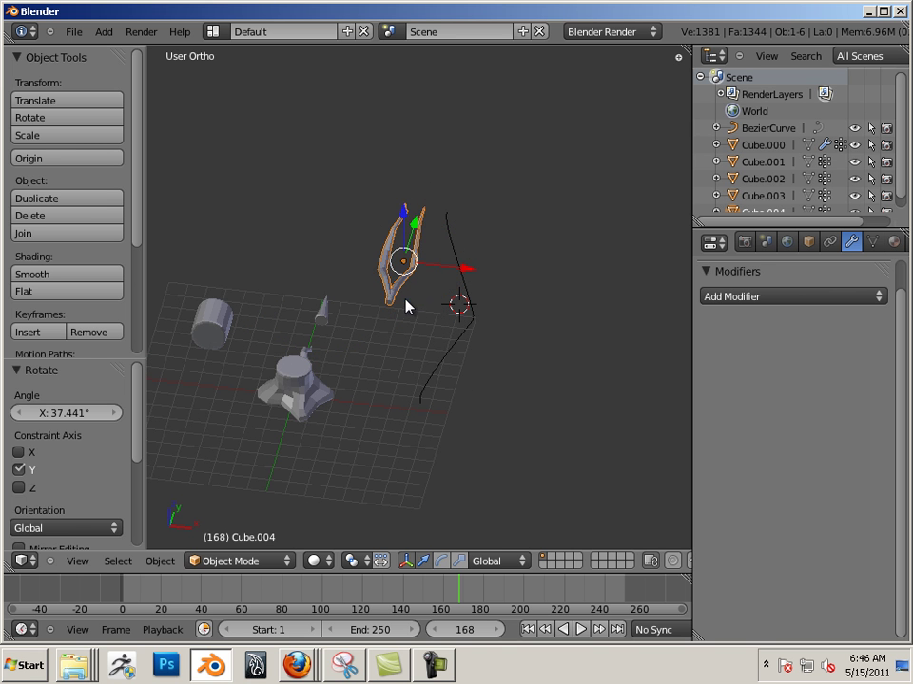
mouse_move(466, 275)
left_mouse_down()
mouse_move(410, 271)
mouse_move(421, 318)
left_mouse_up()
mouse_move(421, 317)
middle_mouse_down()
mouse_move(280, 288)
mouse_move(349, 272)
mouse_move(308, 258)
mouse_move(386, 320)
middle_mouse_up()
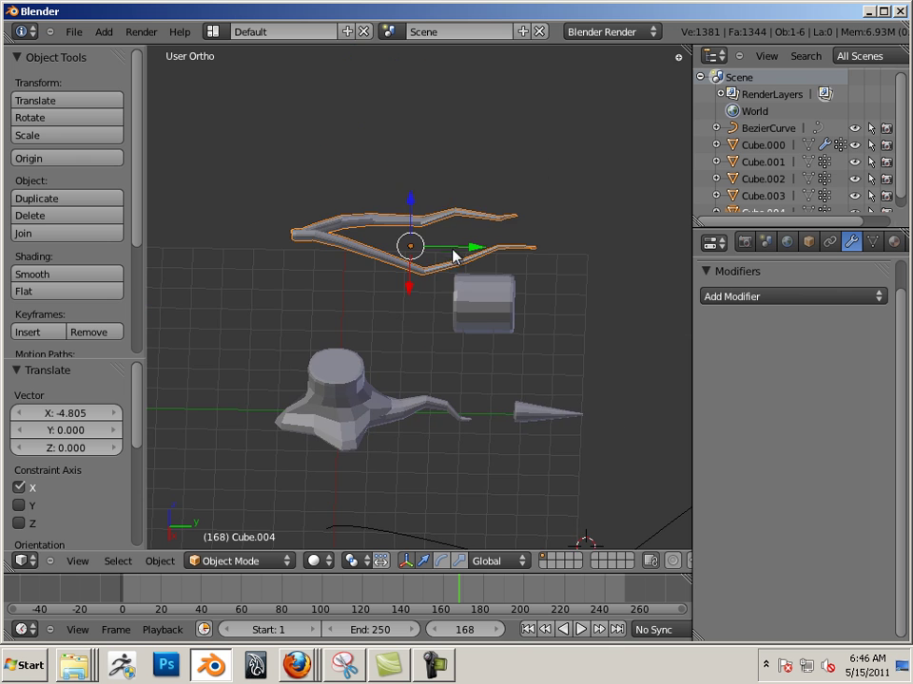
left_click_drag(454, 255, 537, 263)
Select the stump base, Cube.001, and switch to the right side view
middle_click_drag(458, 372, 433, 309)
right_click(353, 453)
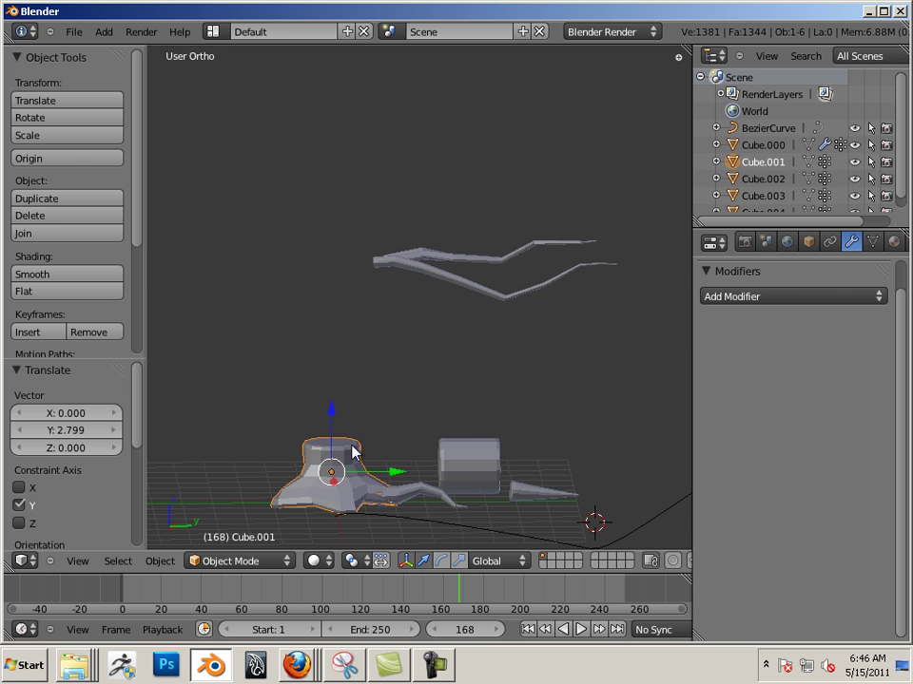
key("space")
key("Escape")
key("a")
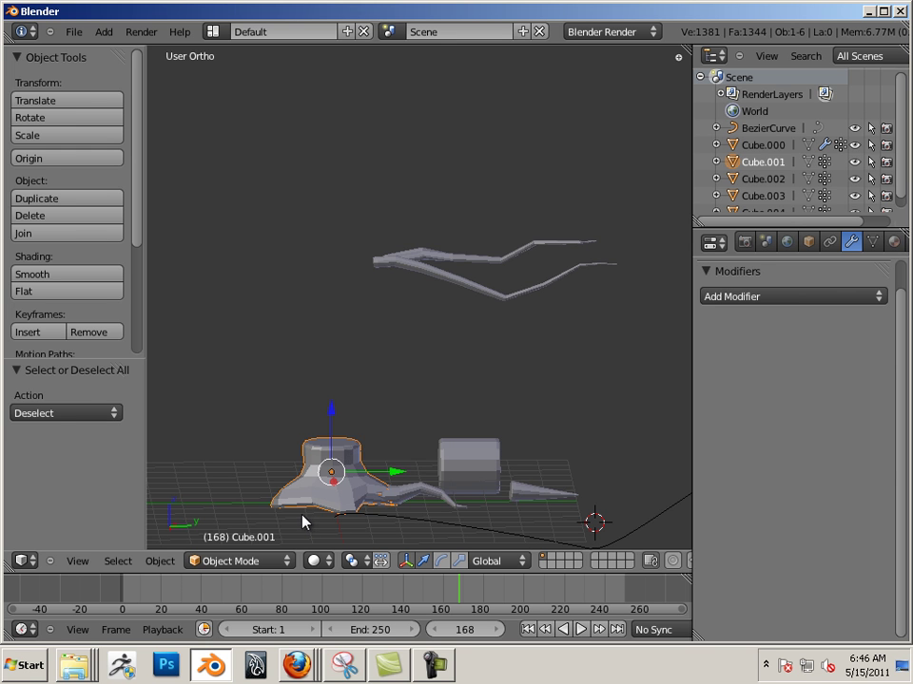
key("KP_3")
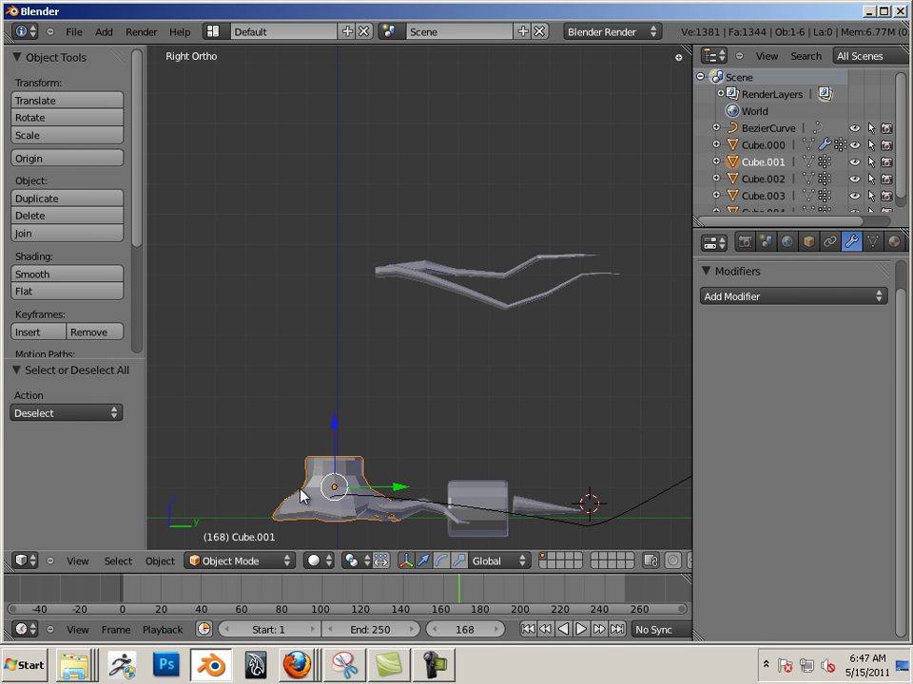
Extrude the stump's top ring upward in Edit Mode, then undo the too-tall result
key("Tab")
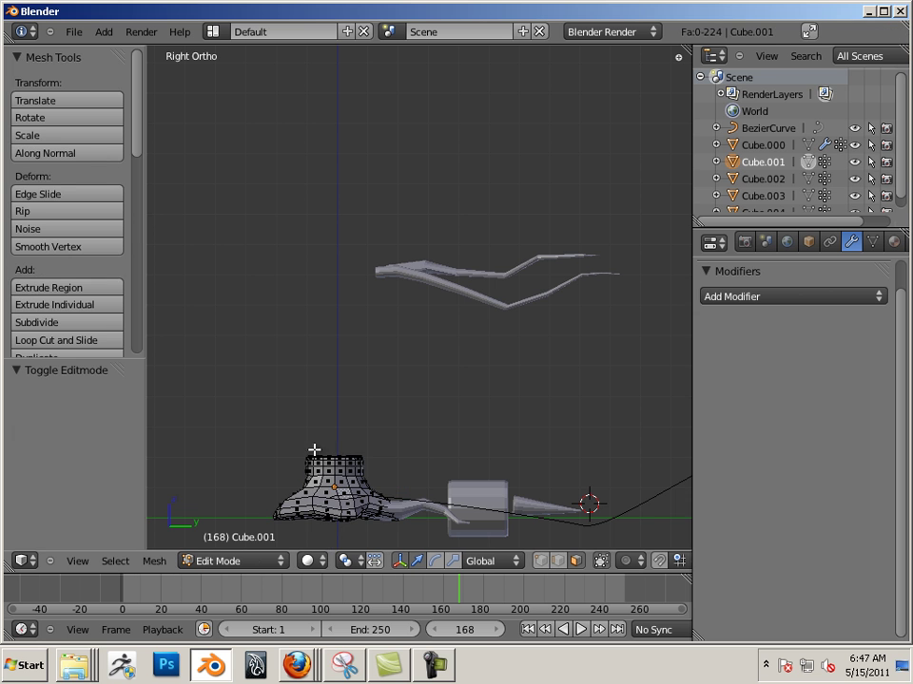
left_click_drag(317, 449, 376, 469)
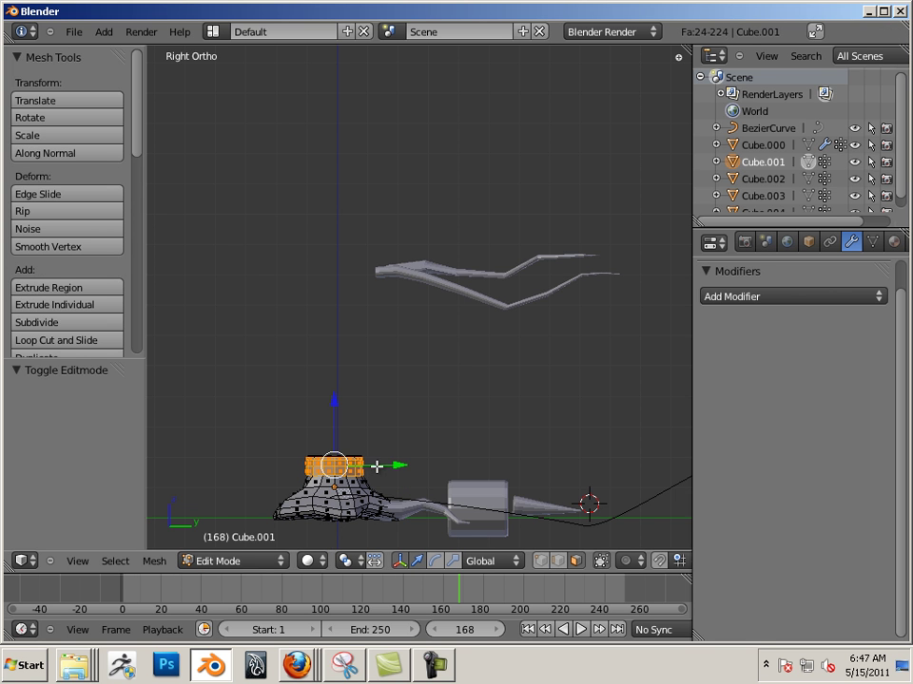
key("e")
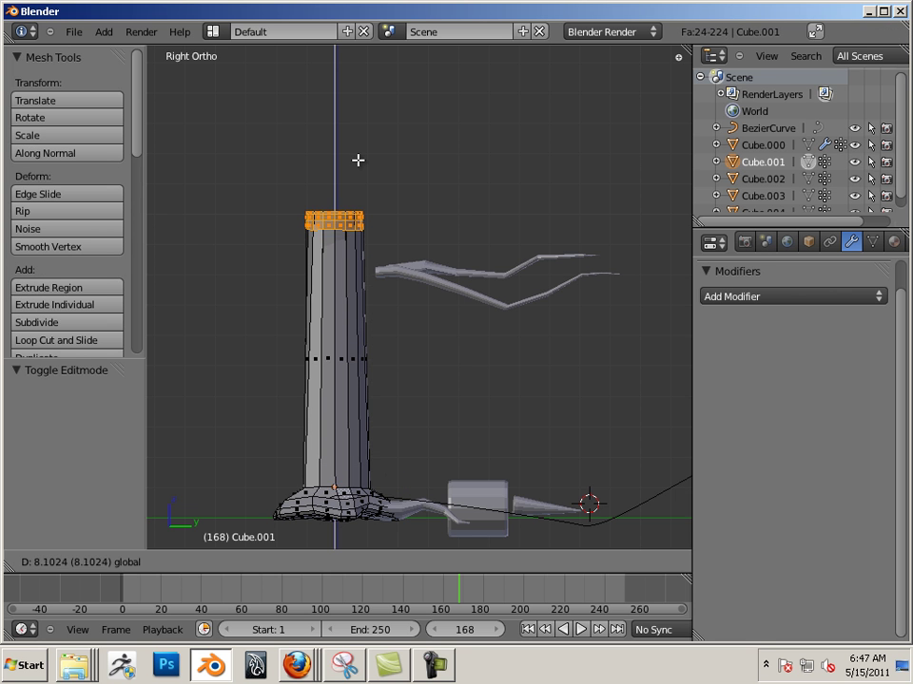
left_click(370, 80)
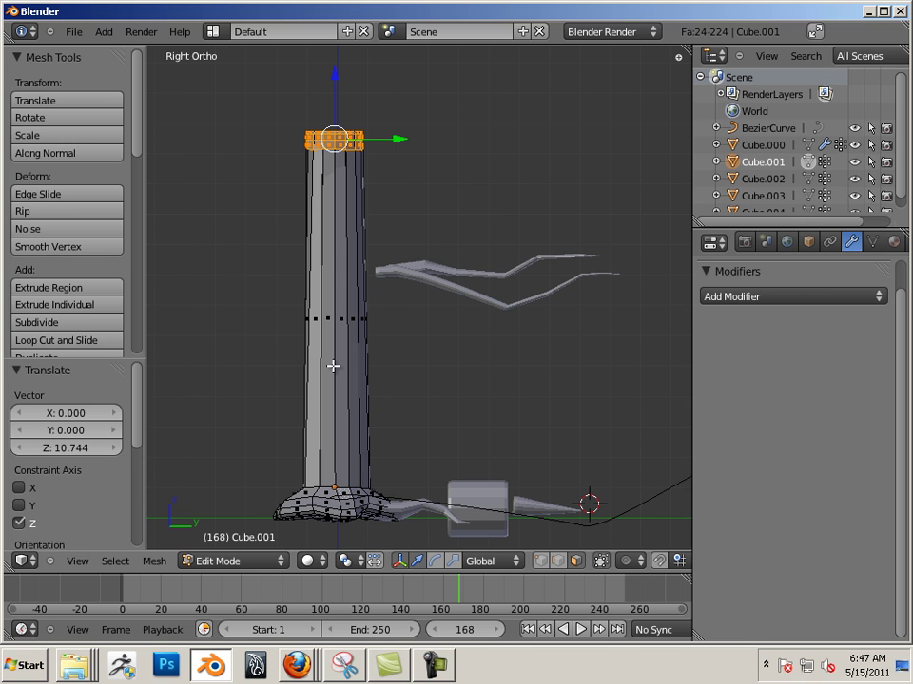
key("ctrl+z")
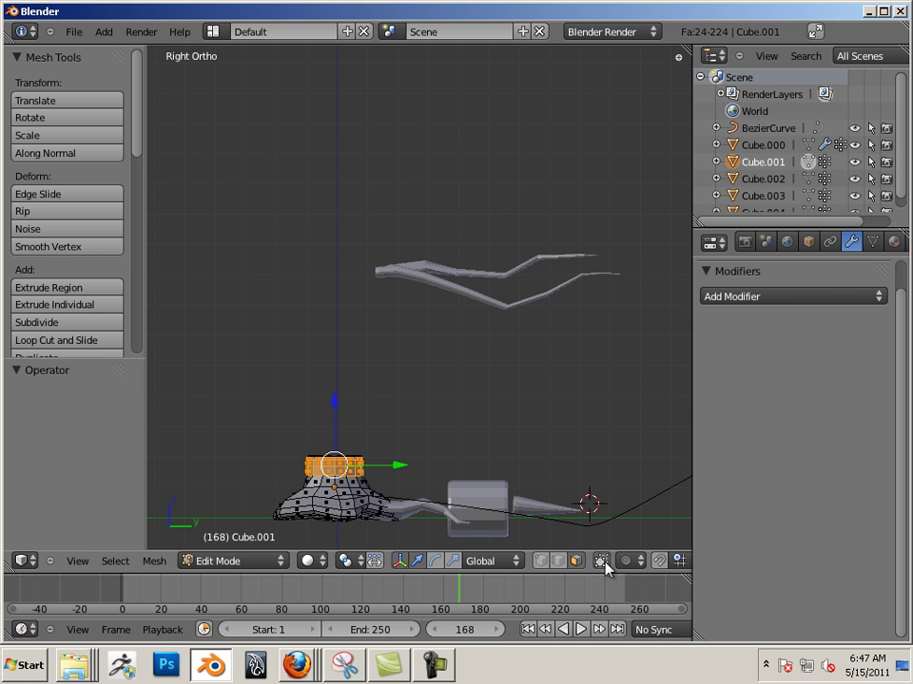
Box-select the top ring again and extrude it up into a shorter trunk
key("b")
left_click_drag(267, 424, 399, 474)
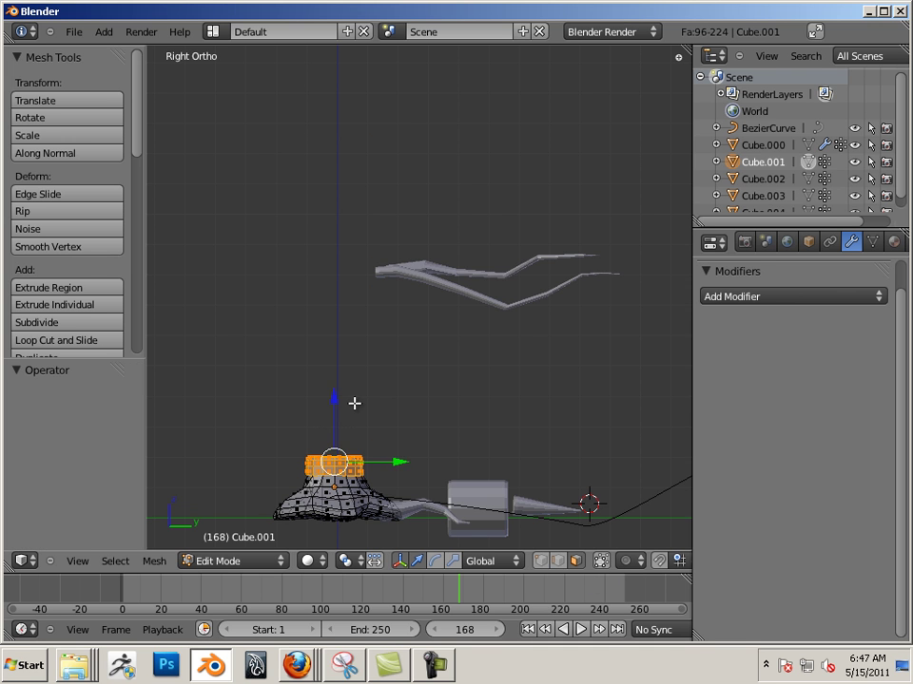
key("e")
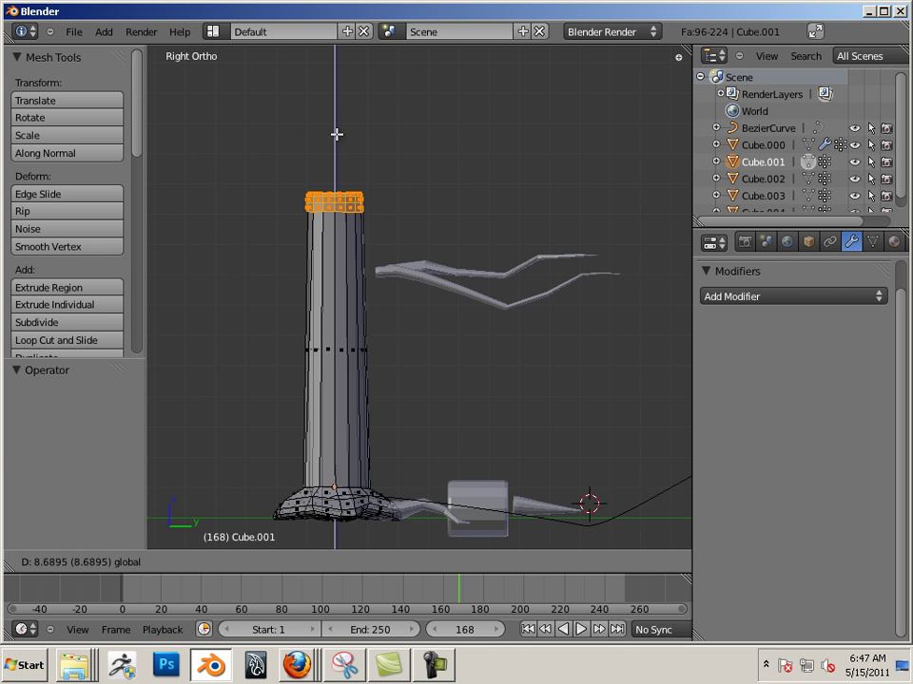
left_click(337, 134)
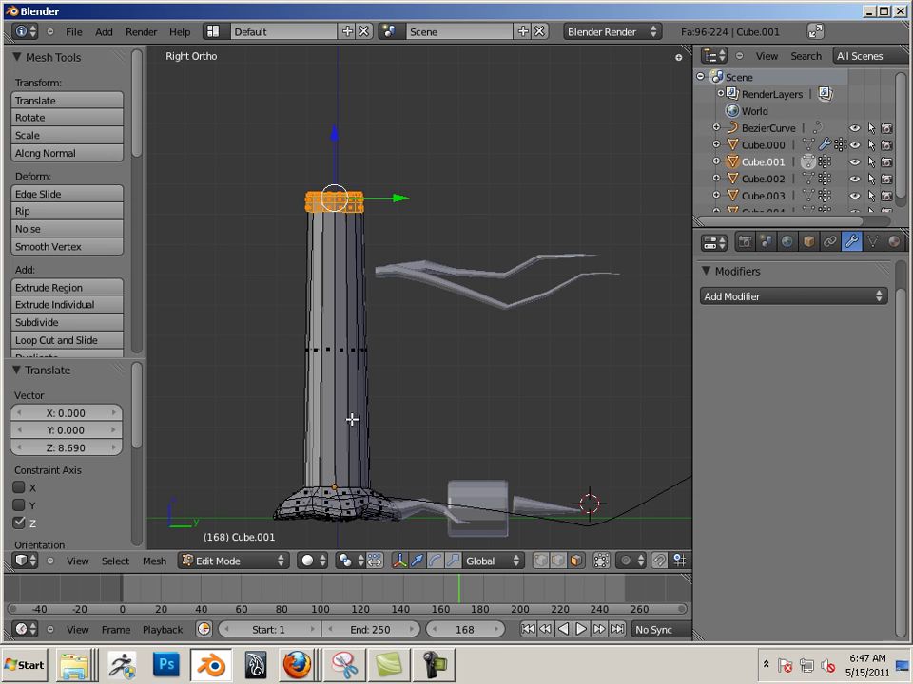
right_click(377, 494)
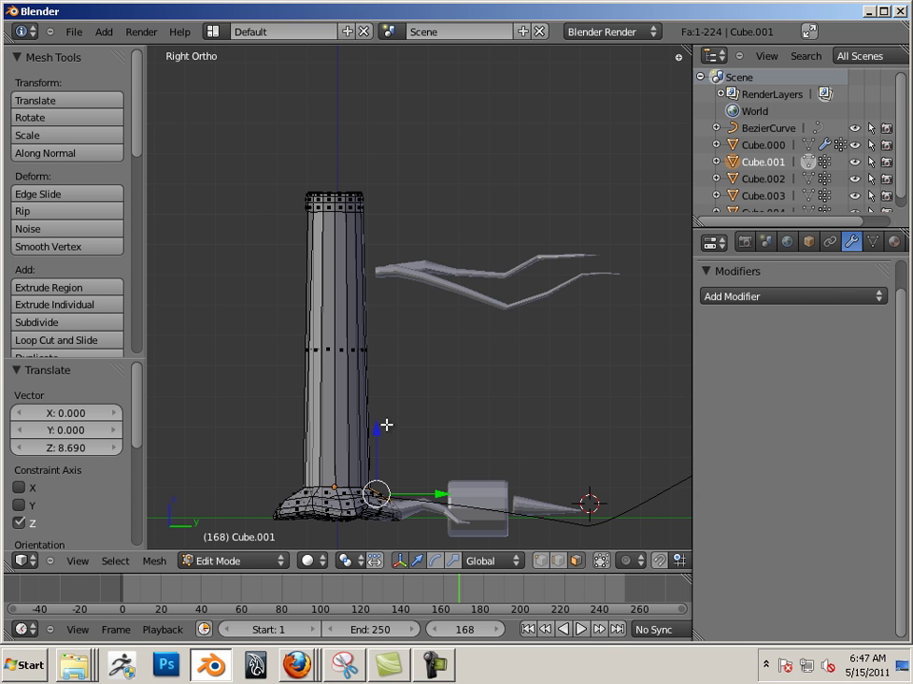
Add an edge loop near the trunk's base and scale it slightly narrower
key("ctrl+r")
left_click(344, 428)
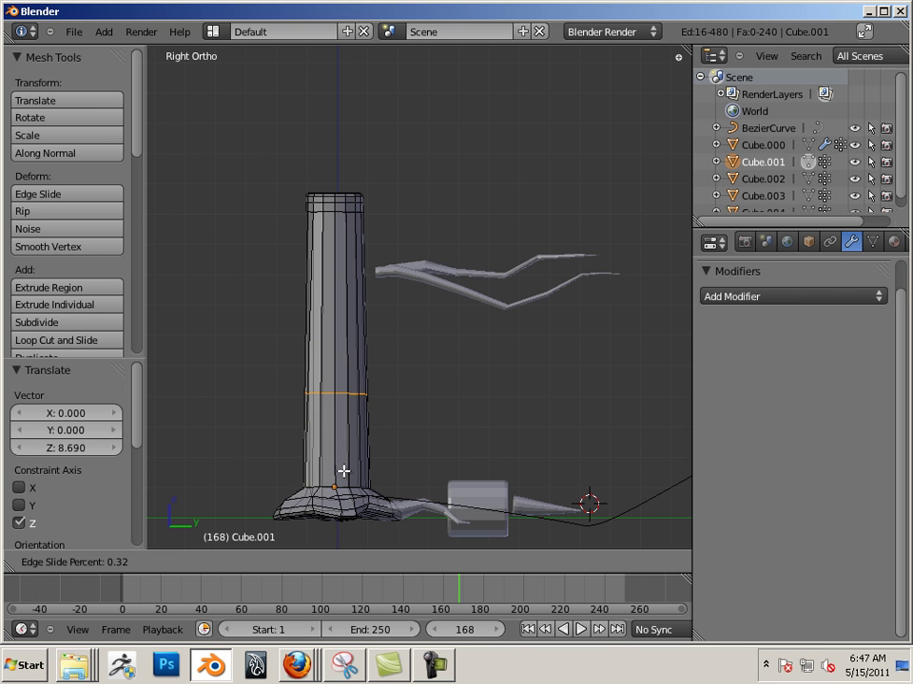
left_click(342, 538)
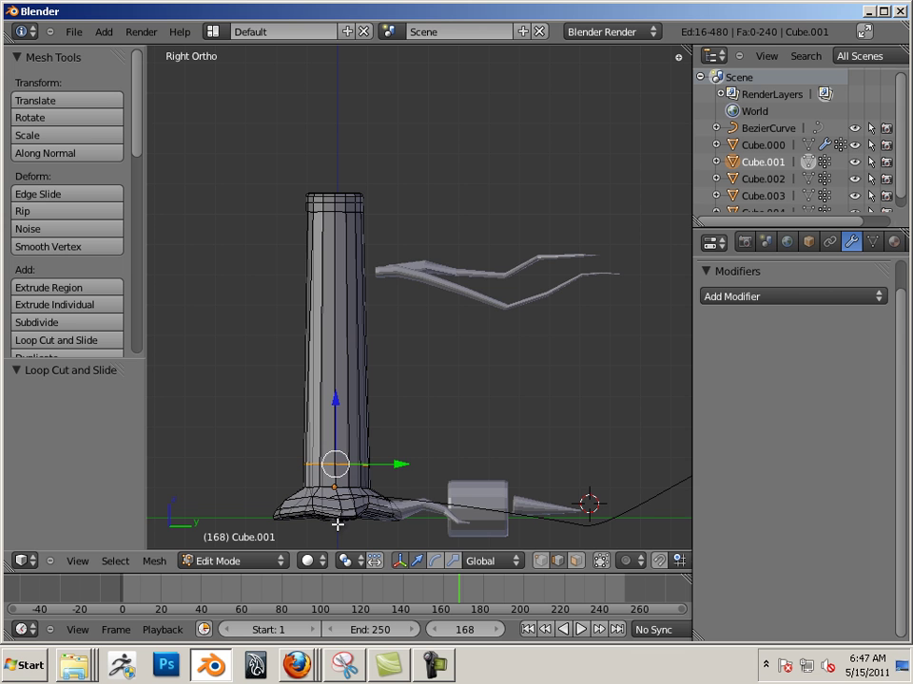
left_click(453, 562)
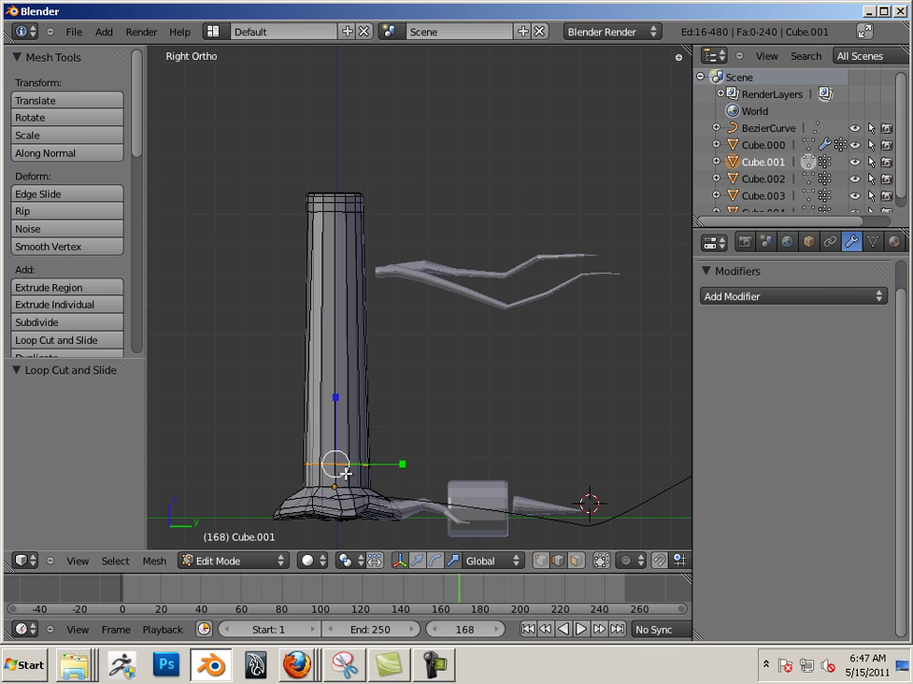
left_click_drag(345, 473, 342, 480)
right_click(359, 464, "alt")
middle_click_drag(418, 403, 410, 429, "shift")
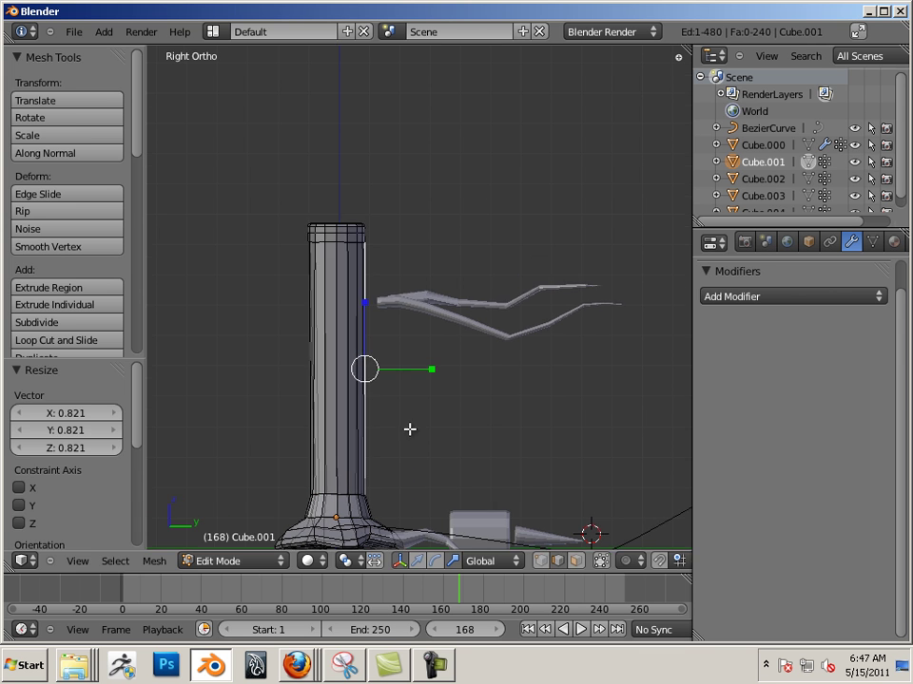
Select the branch limbs in Object Mode and scale them up, taller and wider
key("Tab")
right_click(430, 301)
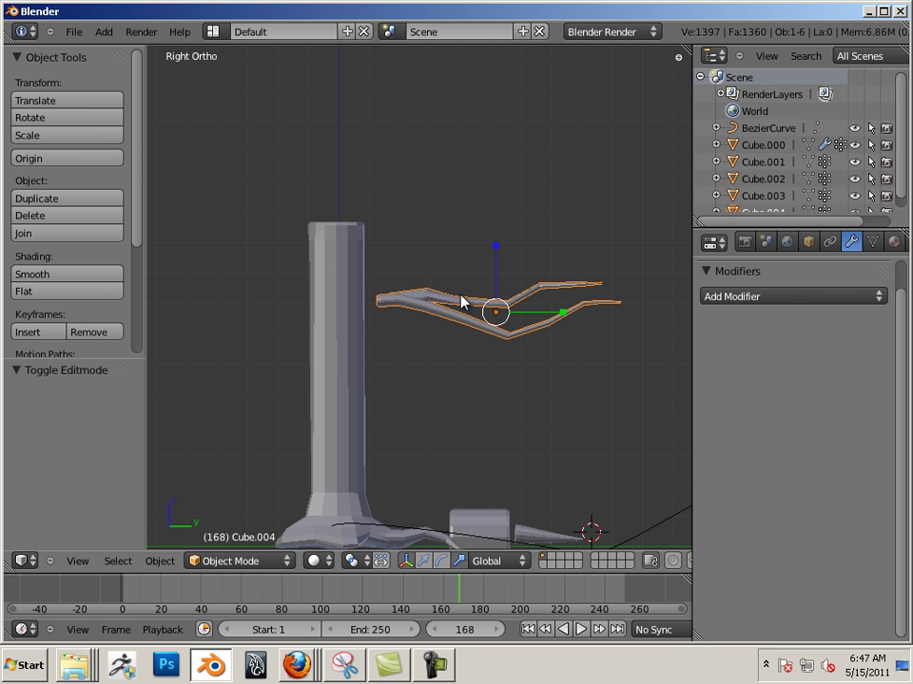
left_click_drag(495, 254, 515, 218)
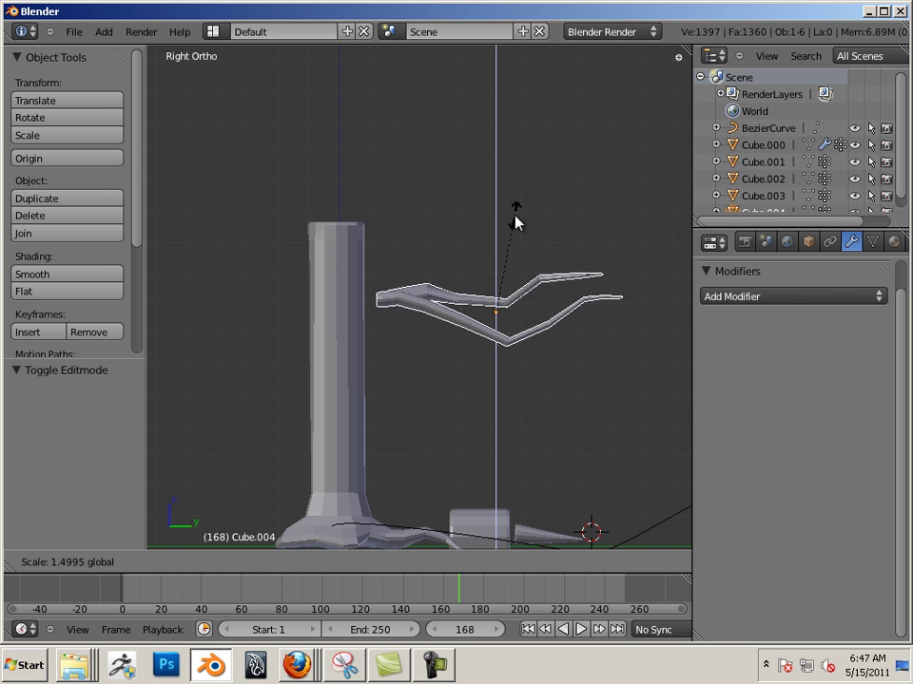
left_click_drag(560, 319, 569, 316)
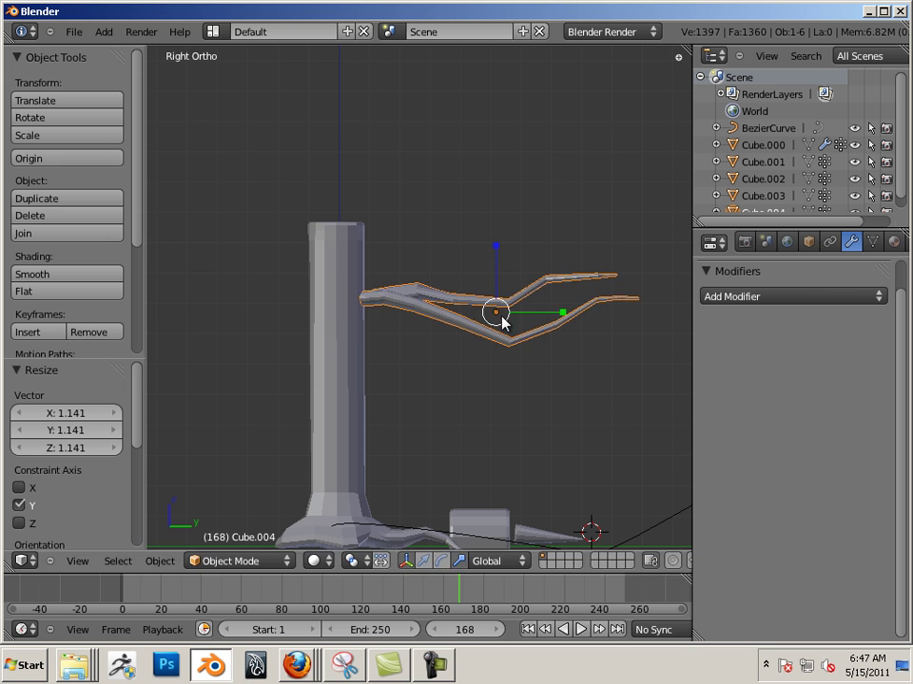
left_click_drag(505, 318, 507, 327)
key("Tab")
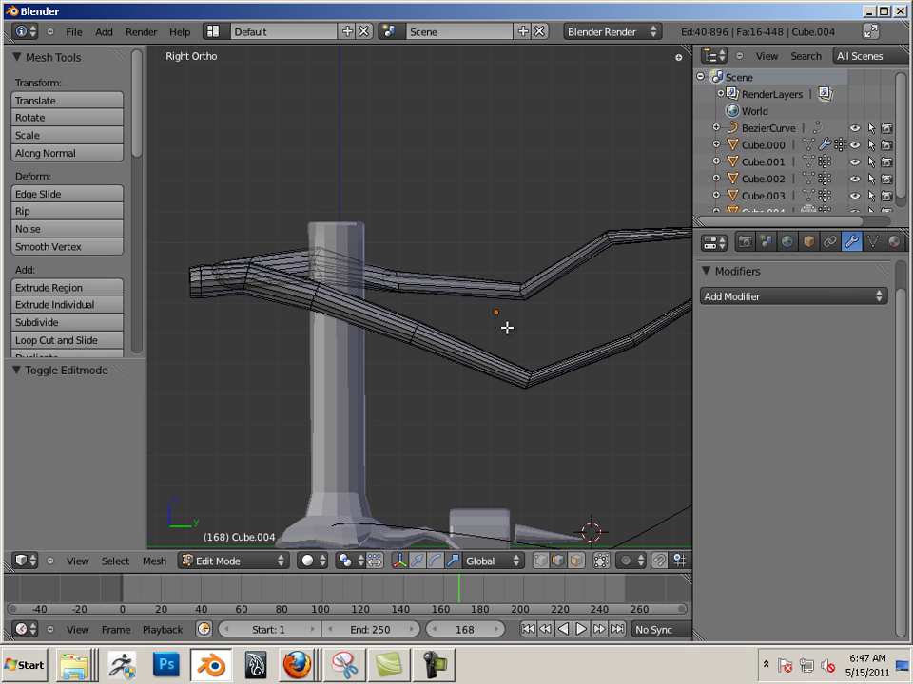
key("Tab")
scroll(408, 345, "down", 4)
scroll(424, 362, "down", 1)
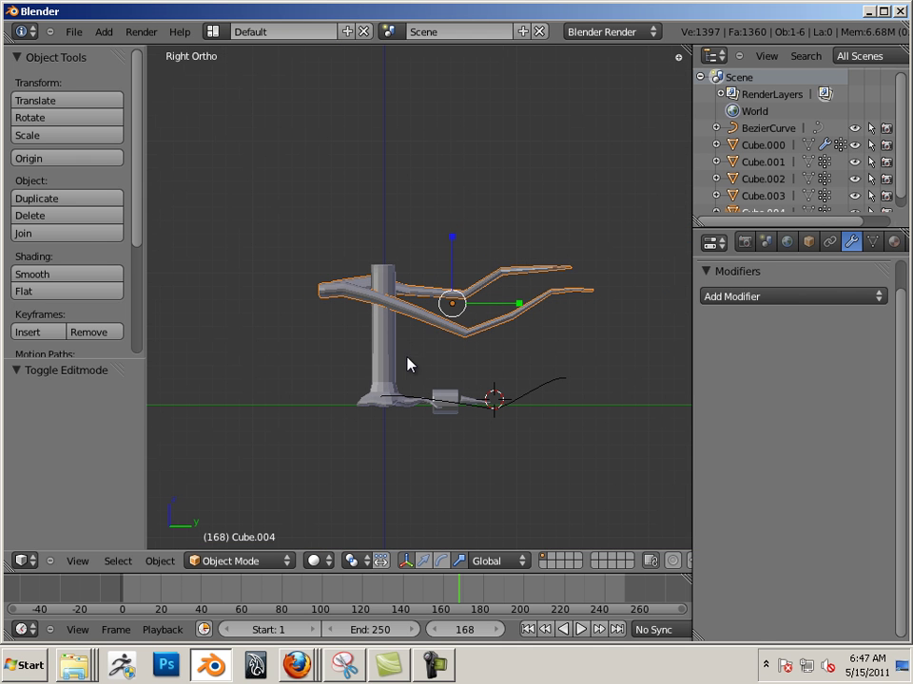
Tilt the branches about 55° upward and raise them onto the trunk top
key("ctrl+alt+r")
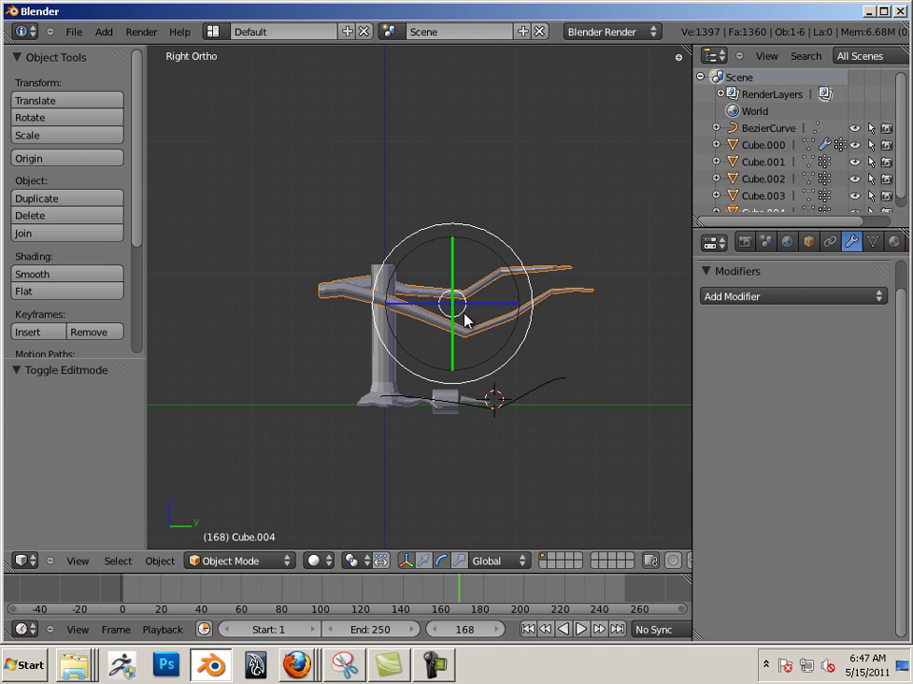
left_click_drag(511, 352, 468, 304)
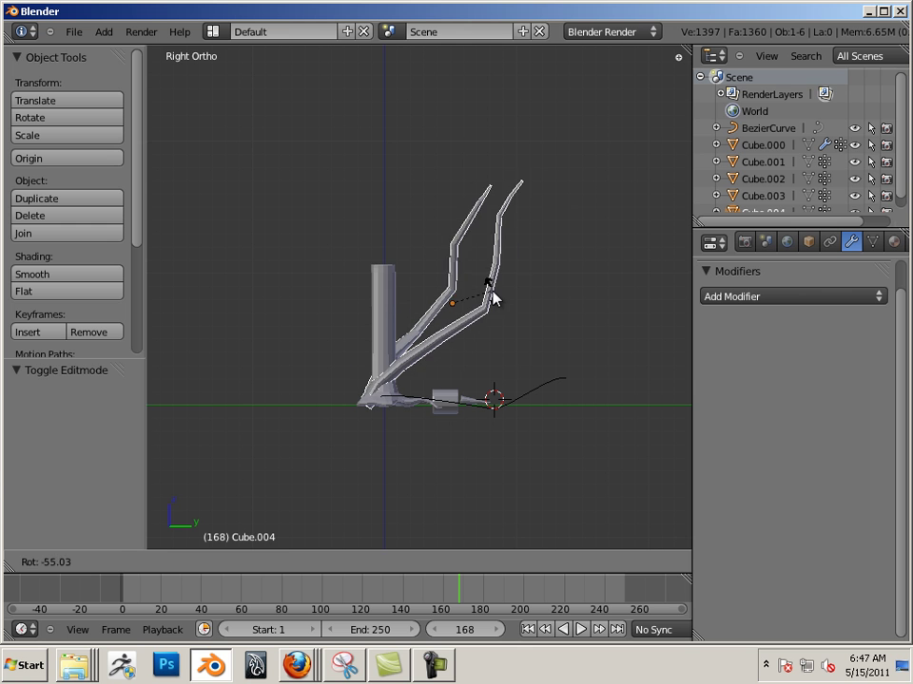
key("ctrl+alt+g")
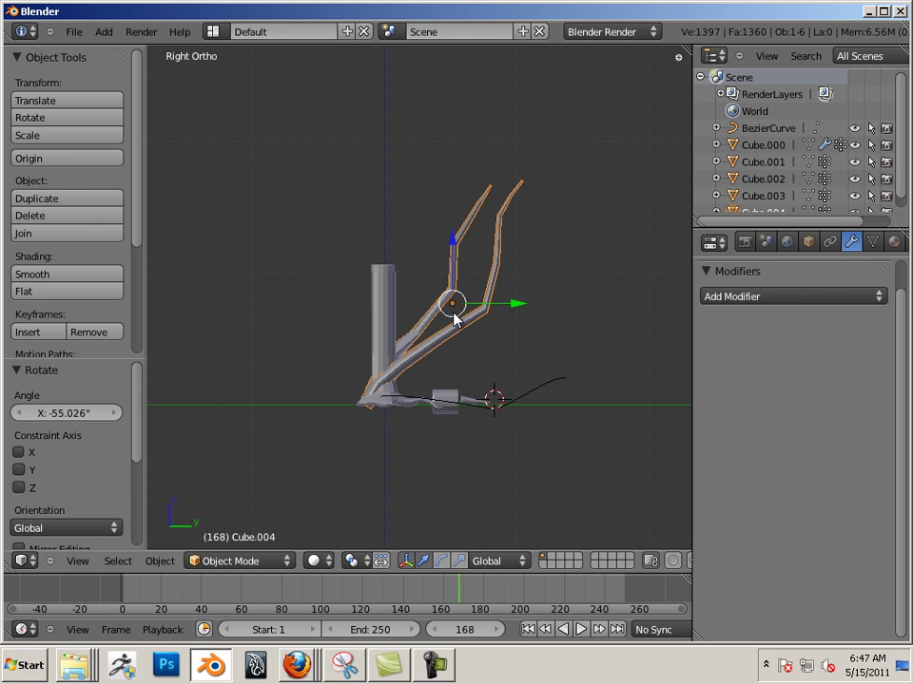
left_click_drag(454, 319, 473, 190)
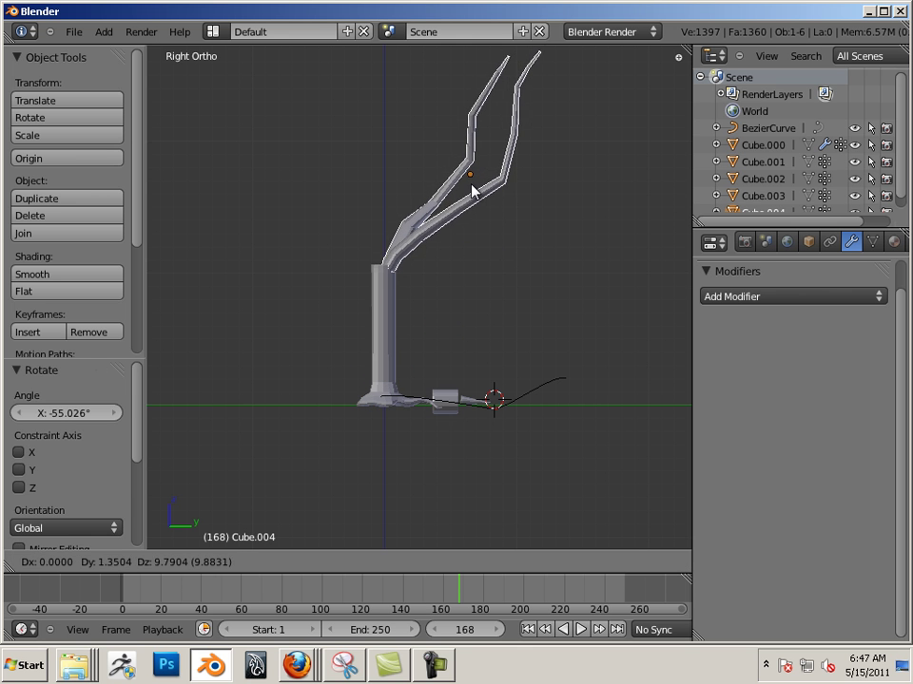
key("a")
scroll(426, 296, "up", 2)
scroll(466, 323, "up", 2)
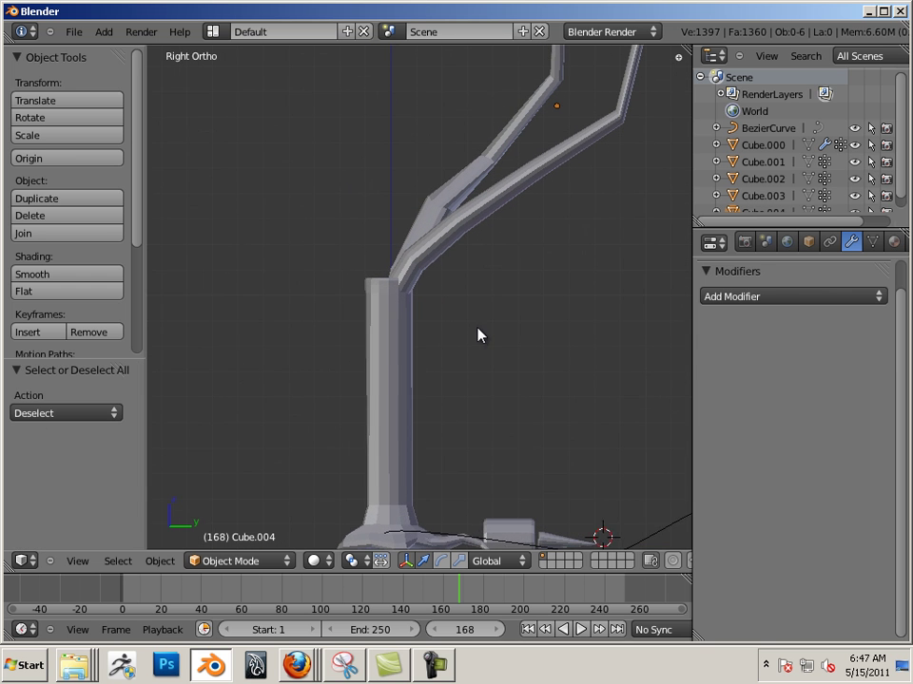
Duplicate the branch limbs and mirror the copy with a negative Y scale
right_click(433, 270)
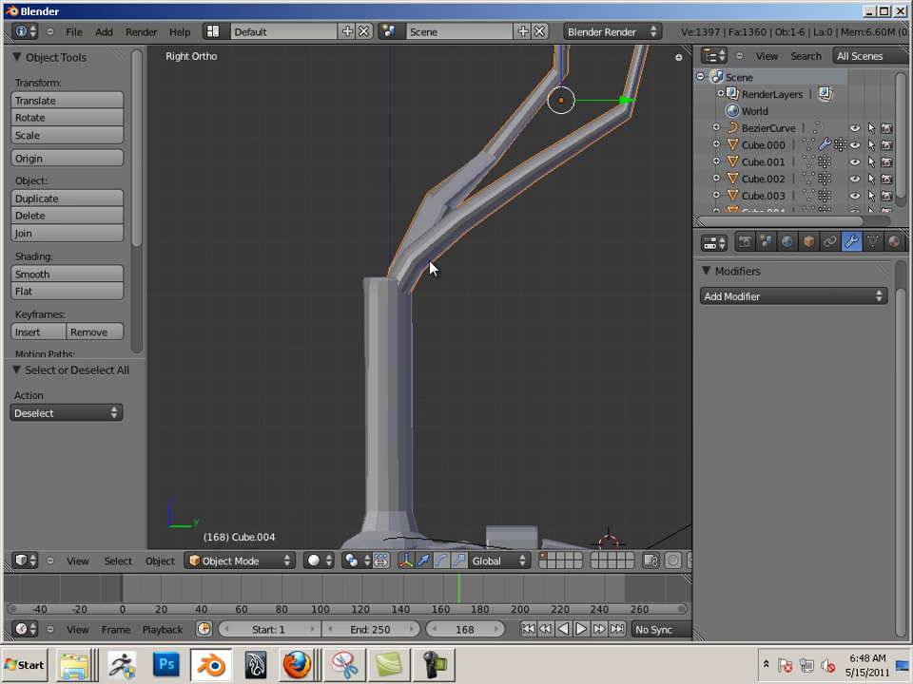
key("shift+d")
left_click(342, 259)
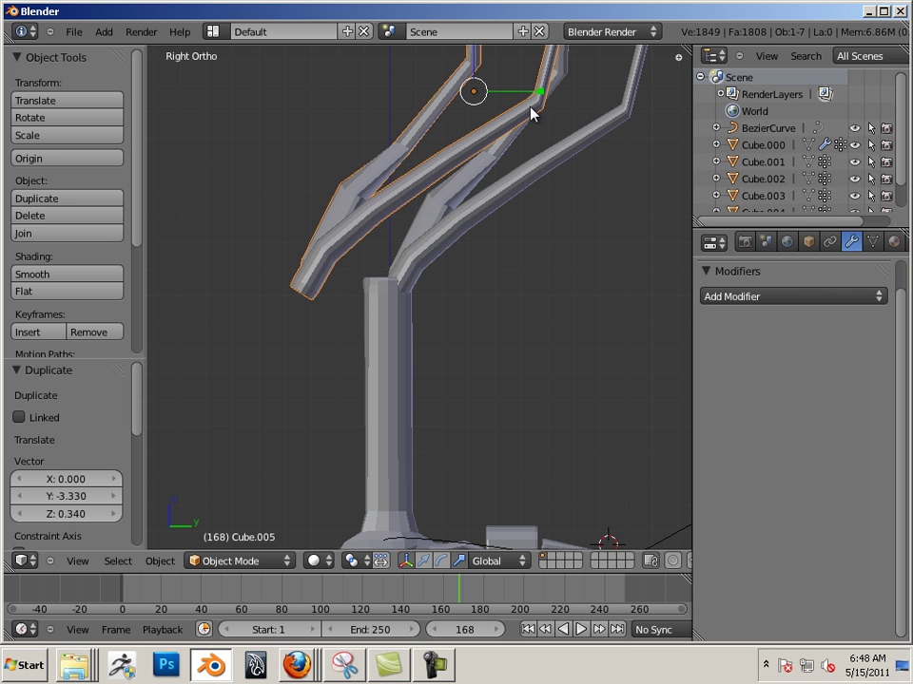
key("s")
key("y")
left_click(457, 114)
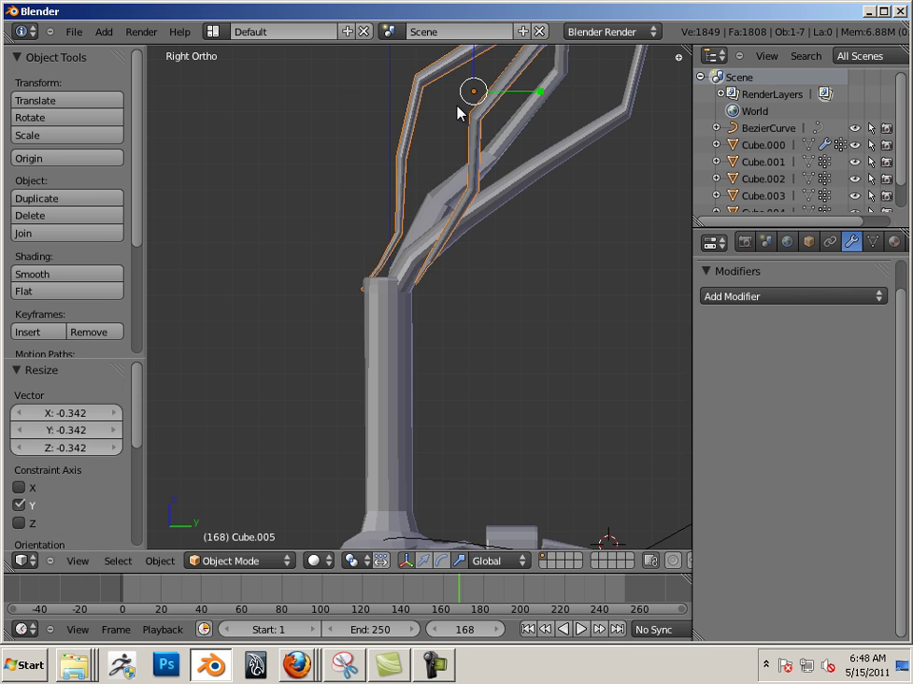
Rotate the copy to angle outward and move it along Y across the trunk top
left_click_drag(538, 122, 395, 228)
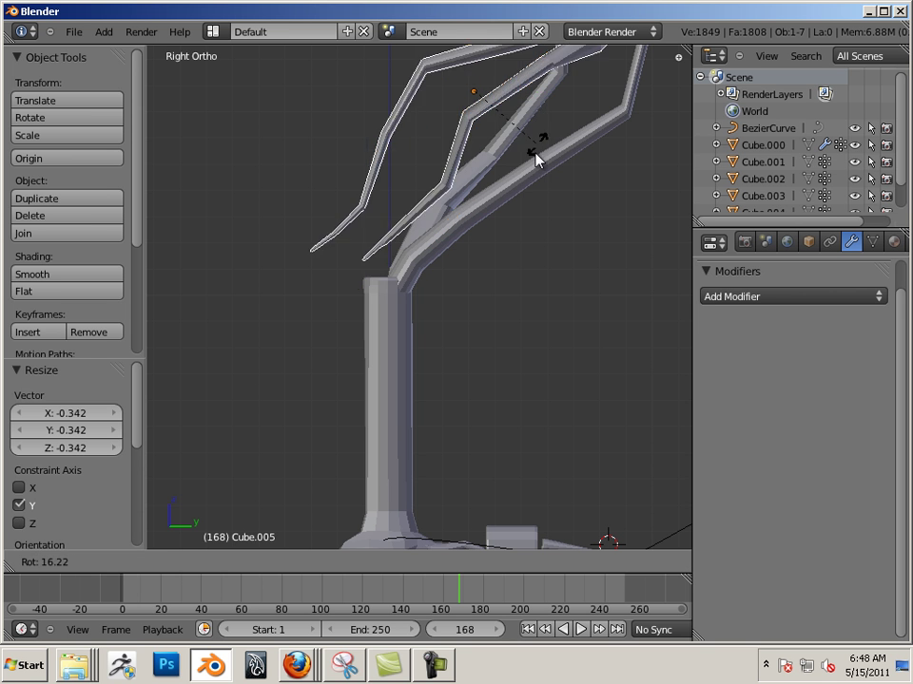
left_click(395, 228)
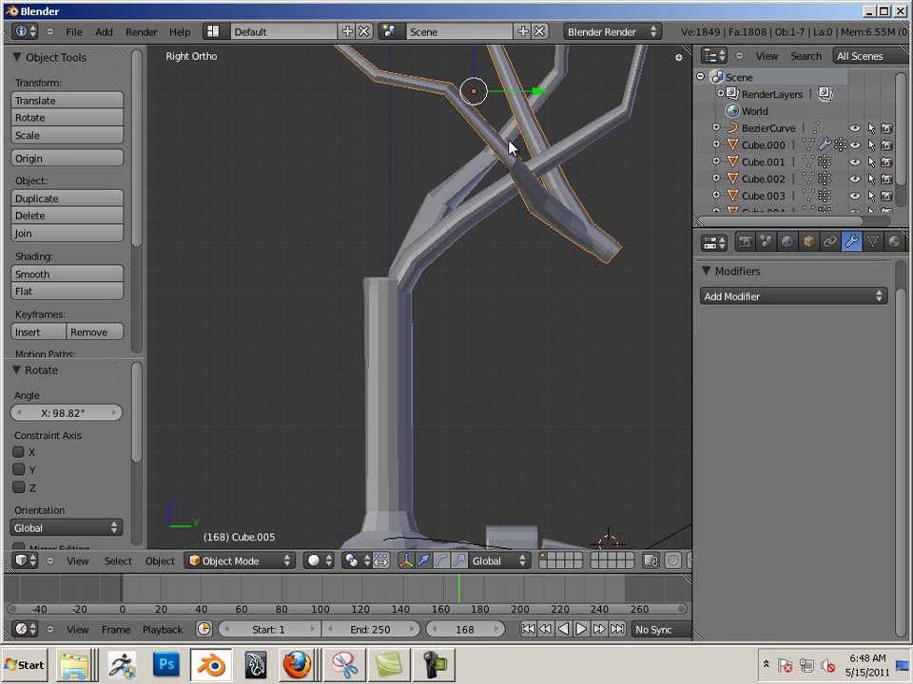
mouse_move(534, 96)
left_mouse_down()
mouse_move(345, 150)
mouse_move(260, 97)
mouse_move(254, 144)
left_mouse_up()
left_click(255, 145)
key("a")
mouse_move(524, 246)
middle_mouse_down()
mouse_move(515, 319)
mouse_move(467, 344)
mouse_move(407, 433)
mouse_move(421, 332)
middle_mouse_up()
Select the upright branch pair, nudge it along X, and orbit to the trunk junction
right_click(398, 300)
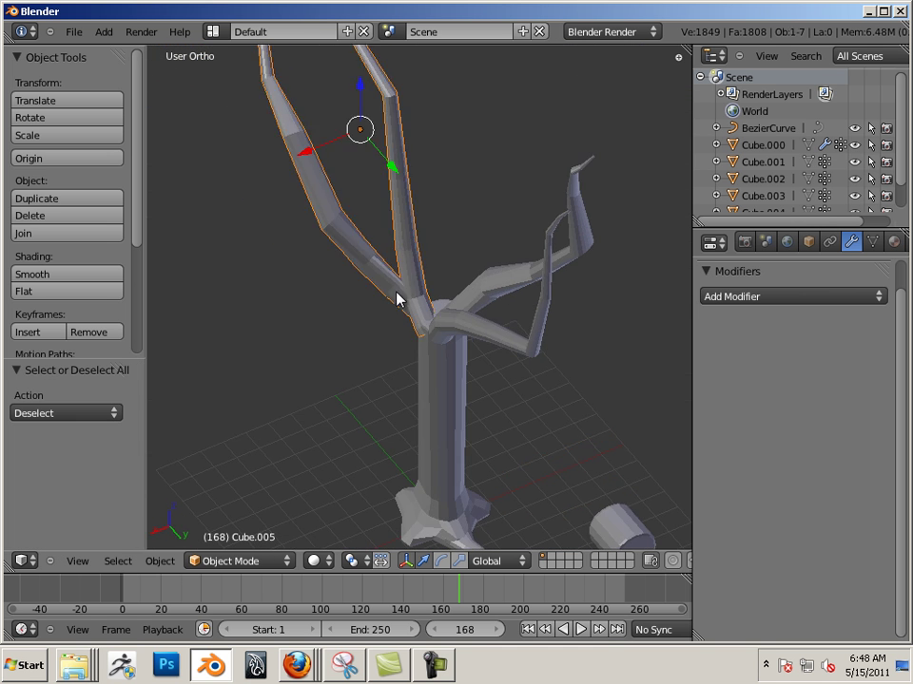
left_click_drag(307, 162, 322, 155)
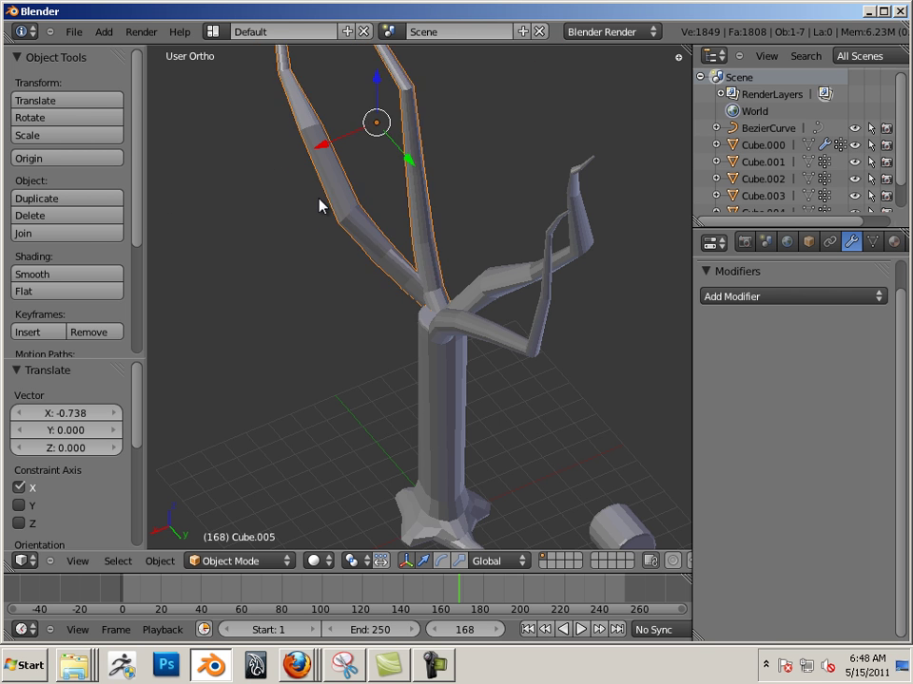
scroll(397, 195, "up", 3)
mouse_move(397, 195)
middle_mouse_down()
mouse_move(452, 330)
mouse_move(442, 270)
middle_mouse_up()
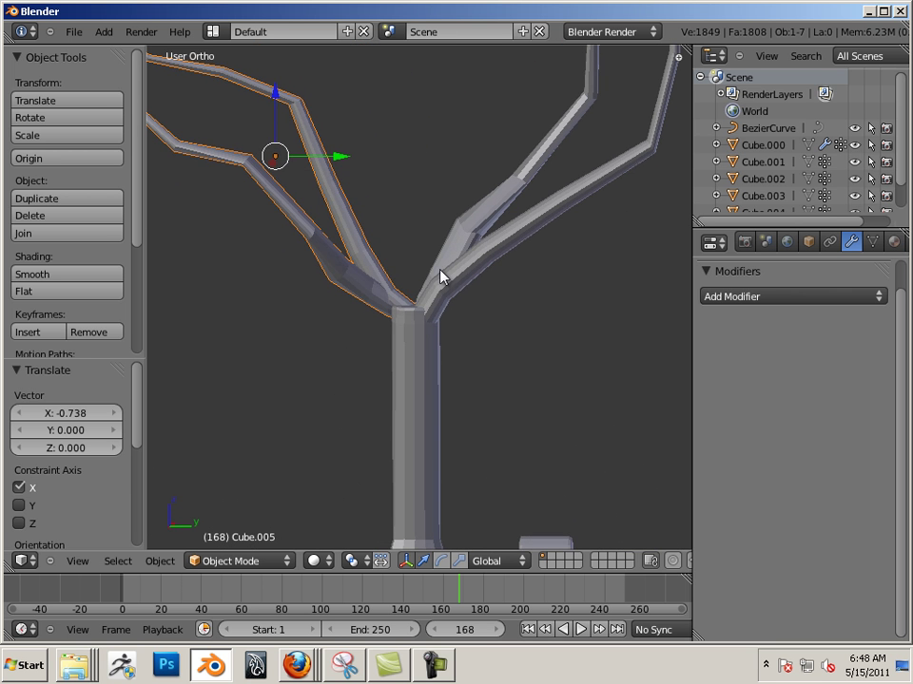
scroll(389, 328, "up", 1)
scroll(403, 346, "up", 2)
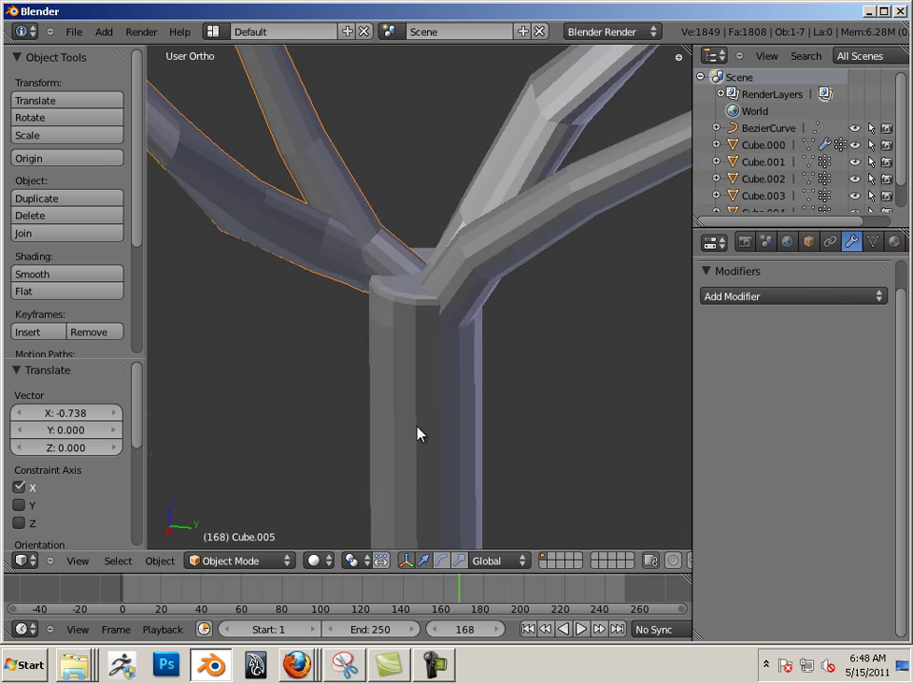
middle_click_drag(417, 431, 432, 230)
middle_click_drag(423, 306, 415, 302)
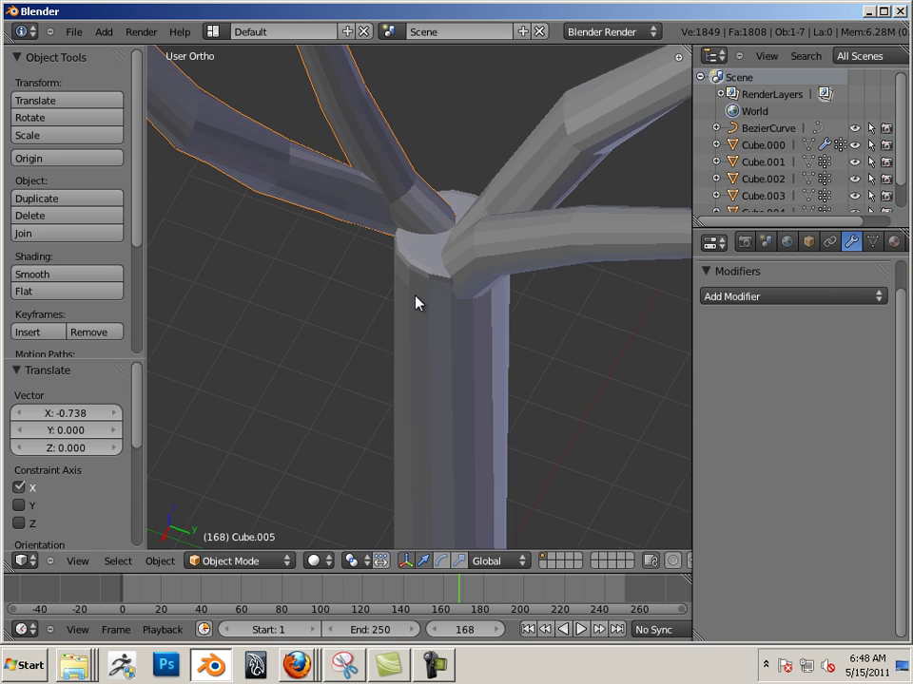
Enter Sculpt Mode with the Grab brush and orbit to an upright front view
left_click(218, 561)
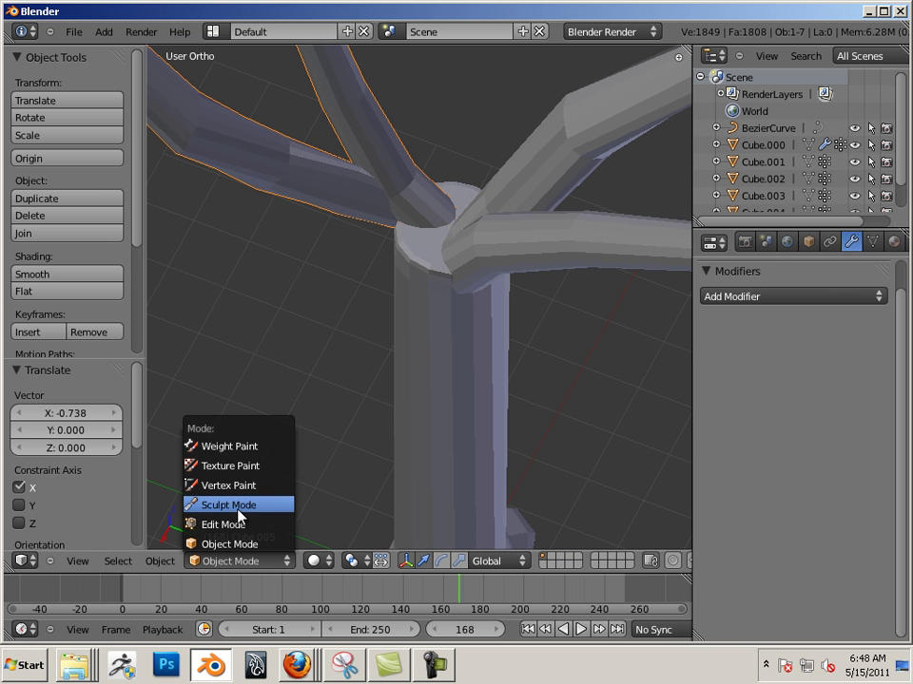
left_click(229, 505)
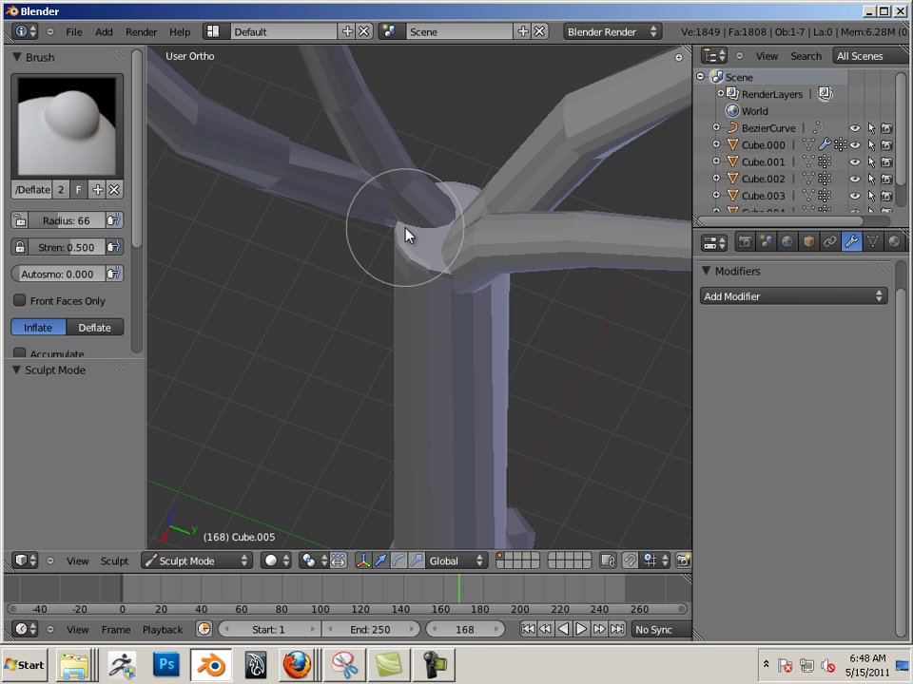
mouse_move(418, 232)
middle_mouse_down()
mouse_move(383, 290)
mouse_move(440, 289)
mouse_move(356, 310)
mouse_move(371, 308)
mouse_move(385, 265)
mouse_move(346, 251)
mouse_move(230, 289)
mouse_move(190, 238)
middle_mouse_up()
left_click(122, 141)
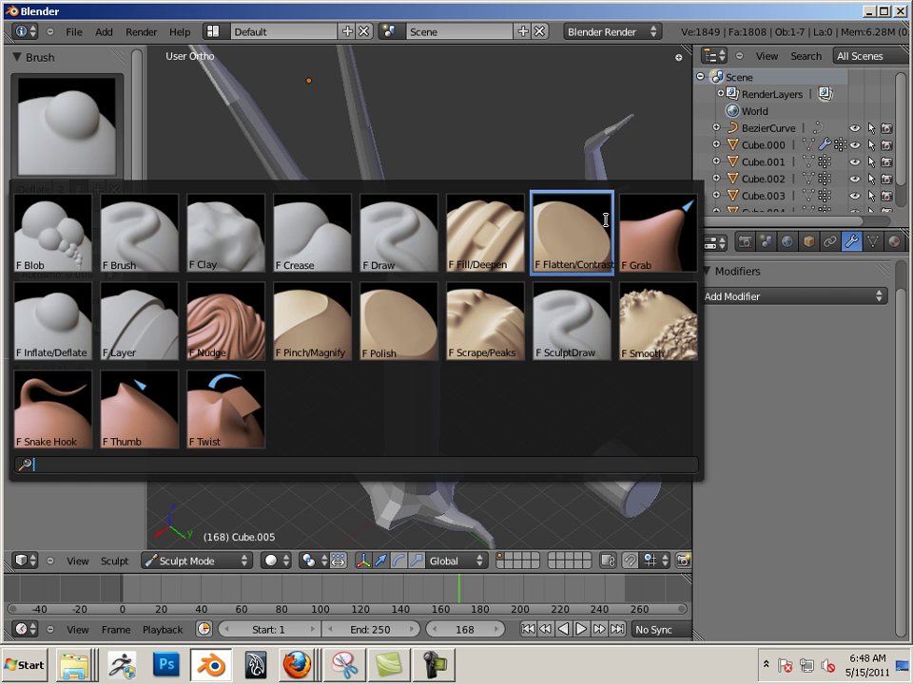
left_click(656, 233)
mouse_move(400, 280)
middle_mouse_down()
mouse_move(383, 257)
mouse_move(418, 281)
mouse_move(409, 317)
middle_mouse_up()
key("Tab")
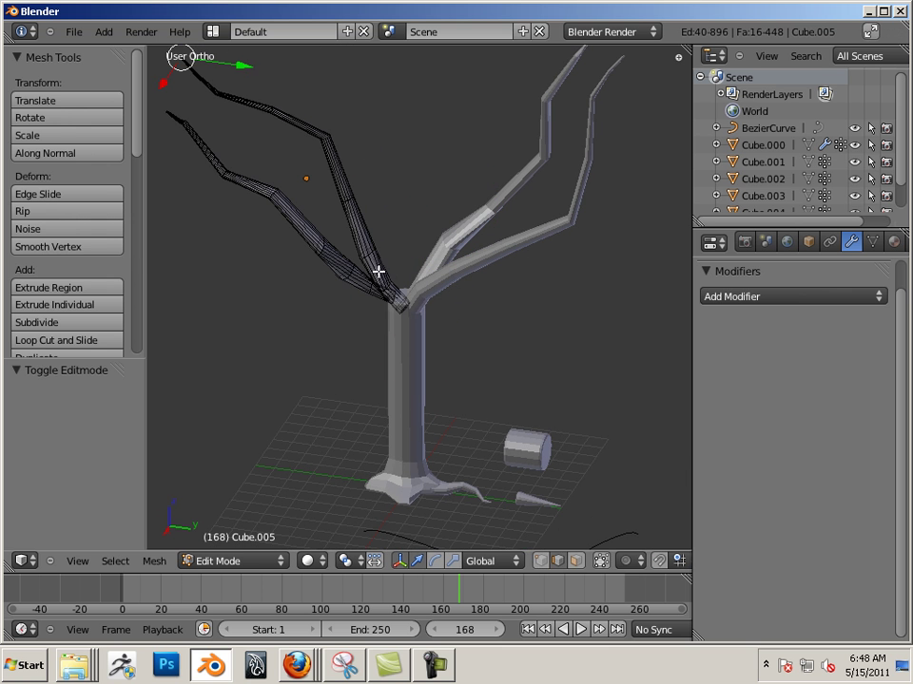
key("Tab")
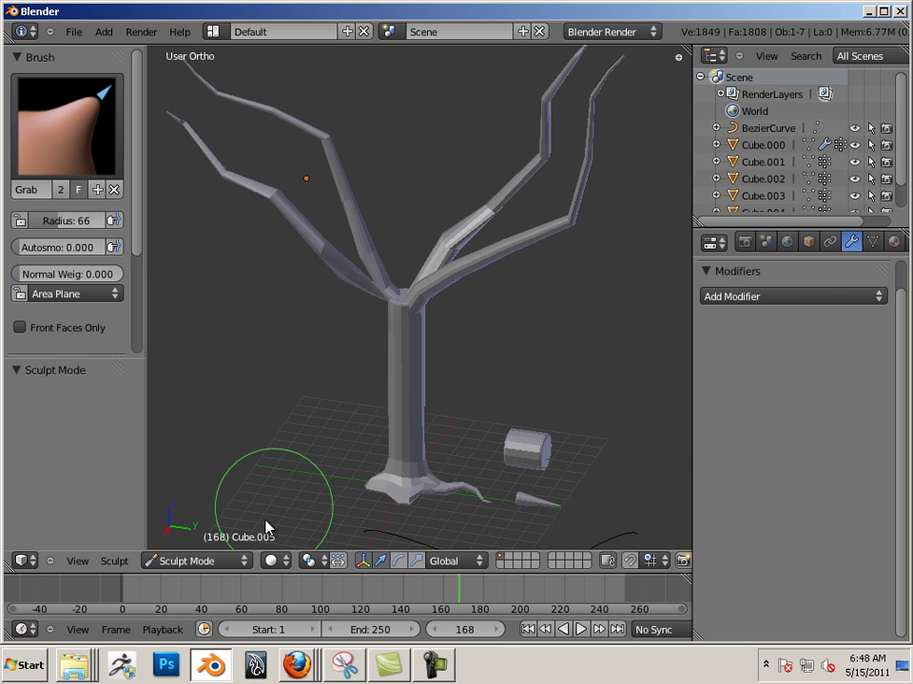
Apply Location, Scale and Rotation to the branch object in Object Mode, then resume Sculpt Mode
left_click(204, 562)
left_click(203, 545)
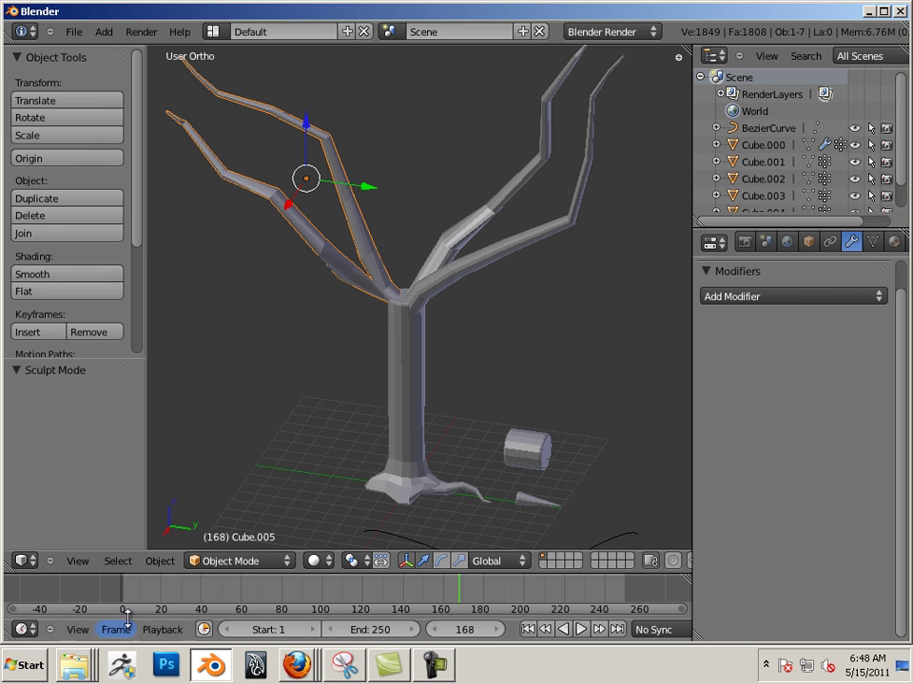
left_click(162, 562)
mouse_move(198, 450)
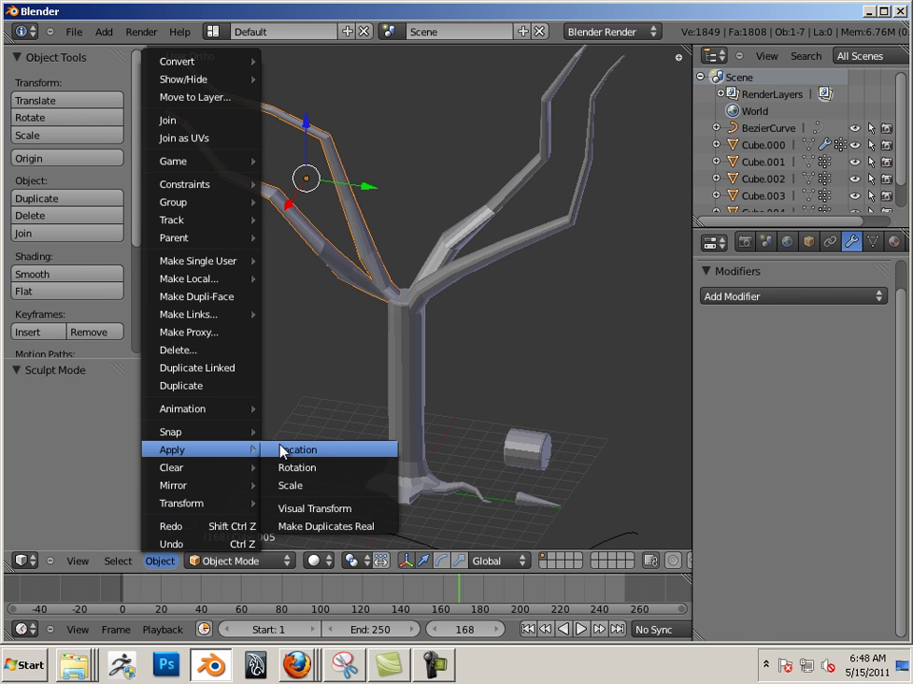
left_click(281, 453)
left_click(174, 562)
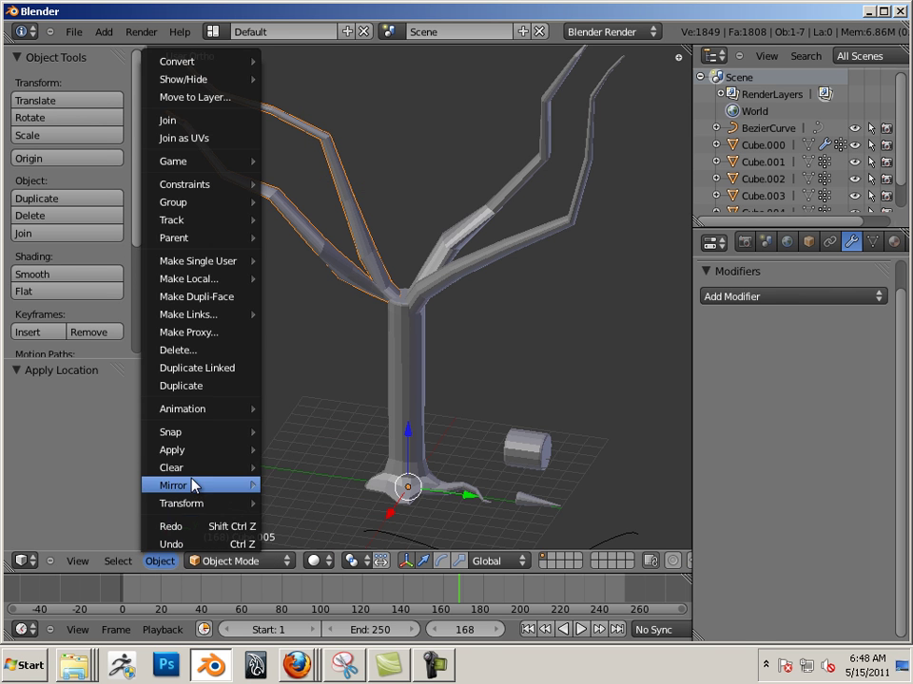
left_click(289, 486)
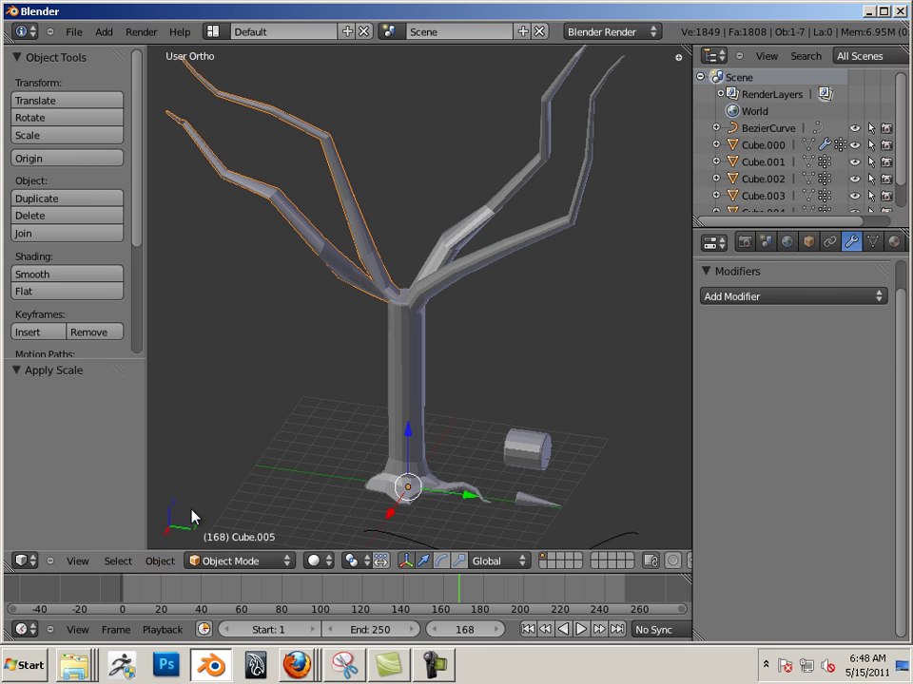
left_click(159, 562)
left_click(286, 468)
left_click(245, 562)
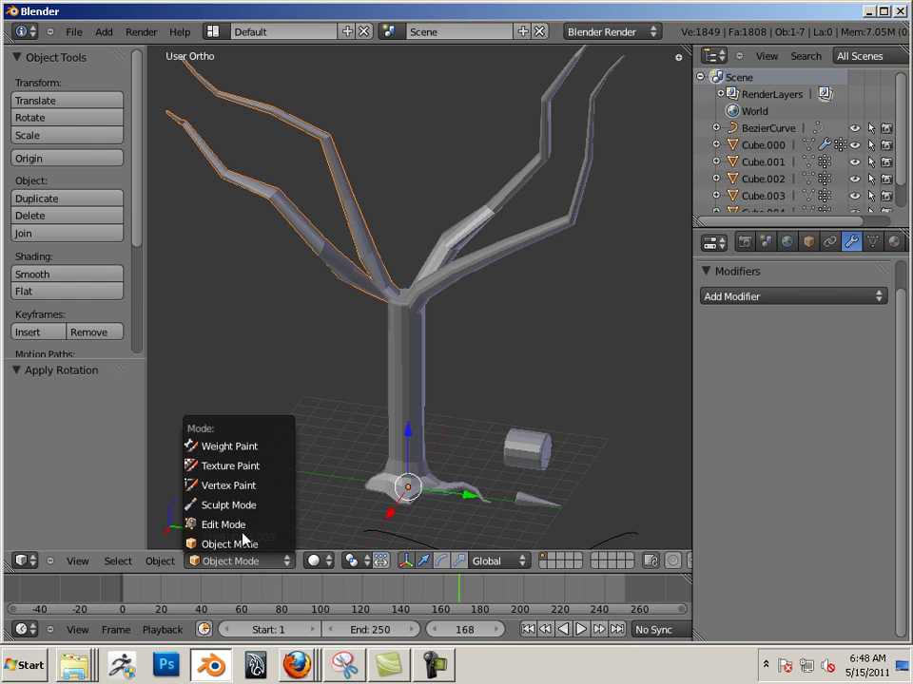
left_click(242, 504)
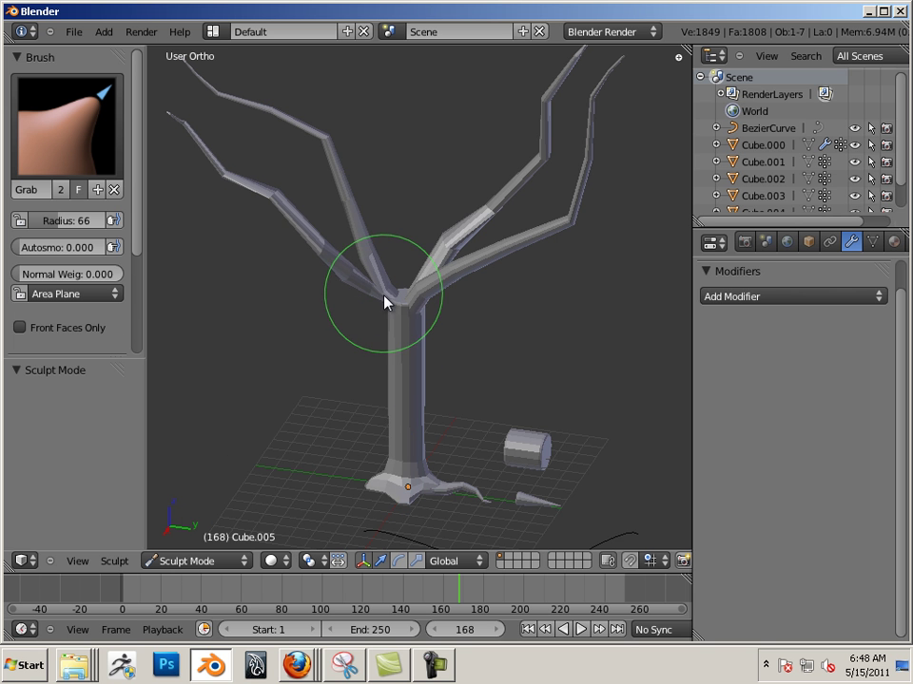
Puff out the trunk–branch junction with the Inflate/Deflate brush, then switch it to deflate
middle_click_drag(387, 305, 416, 322)
scroll(415, 323, "up", 3)
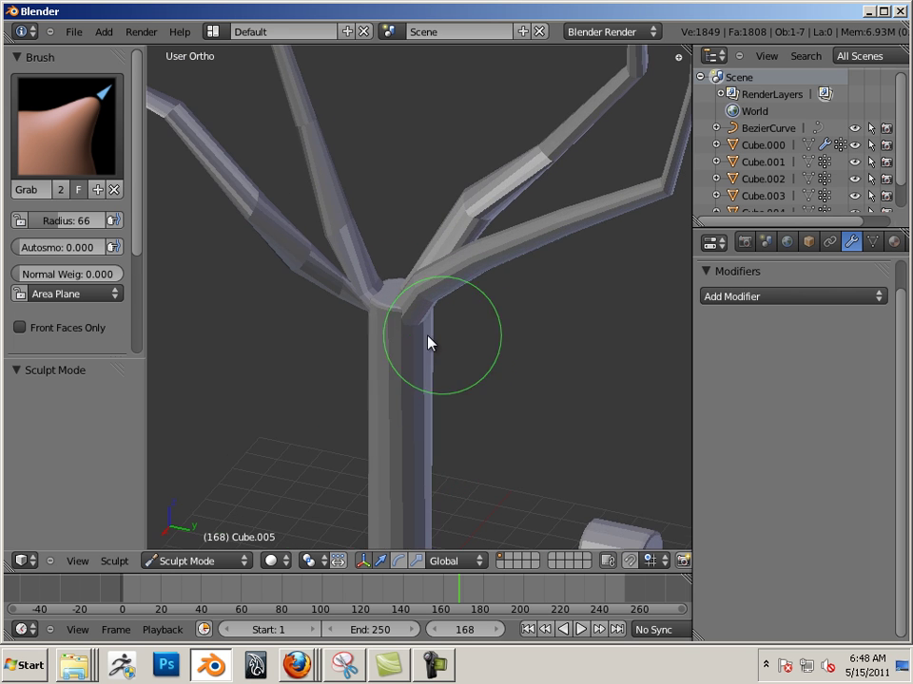
left_click(177, 564)
left_click(69, 134)
left_click(61, 322)
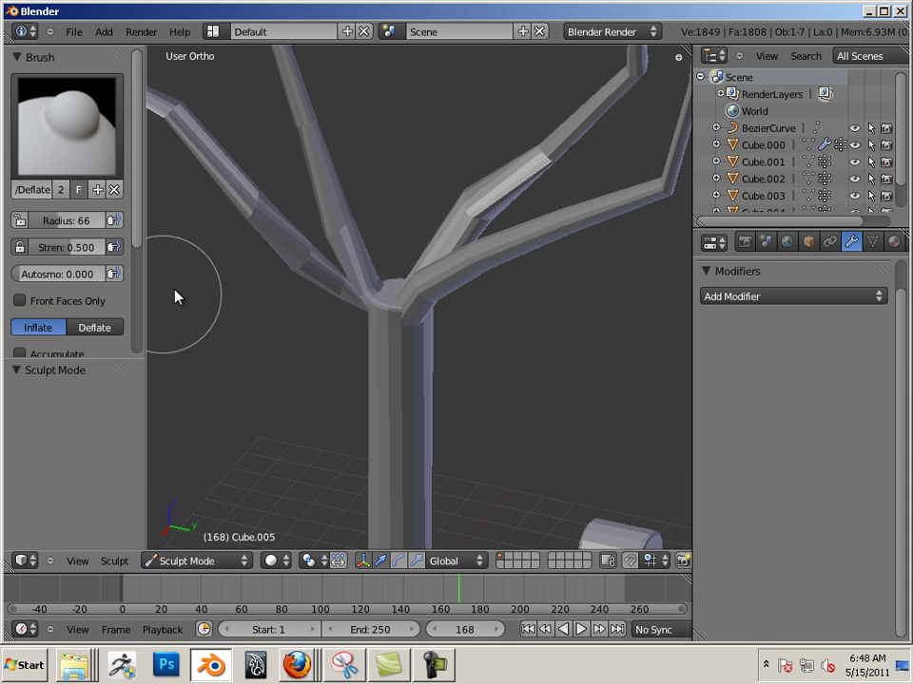
left_click(377, 302)
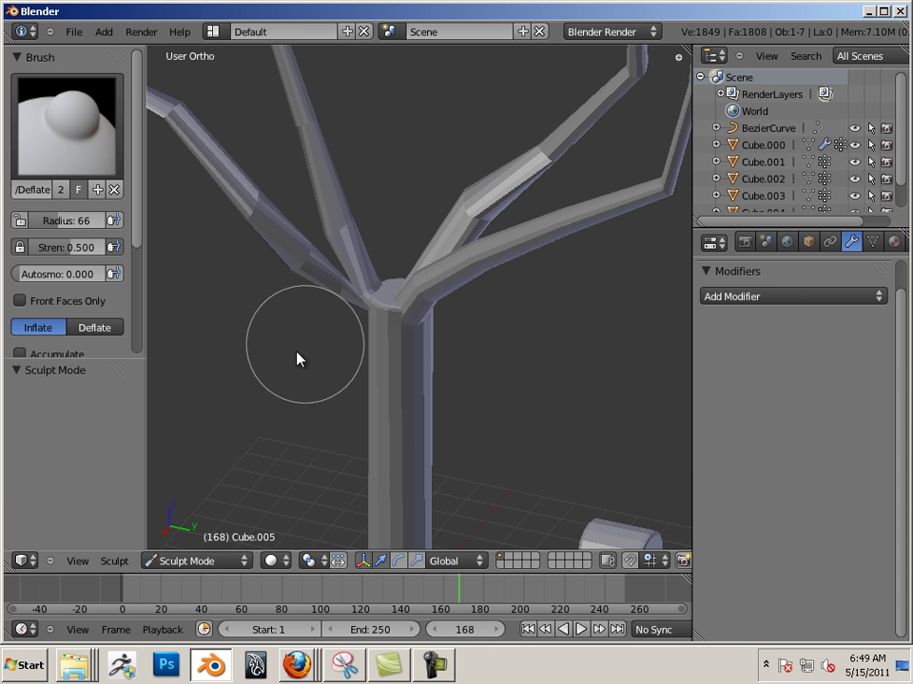
left_click(80, 328)
scroll(387, 285, "up", 2)
mouse_move(387, 285)
middle_mouse_down()
mouse_move(462, 343)
mouse_move(381, 330)
mouse_move(366, 342)
middle_mouse_up()
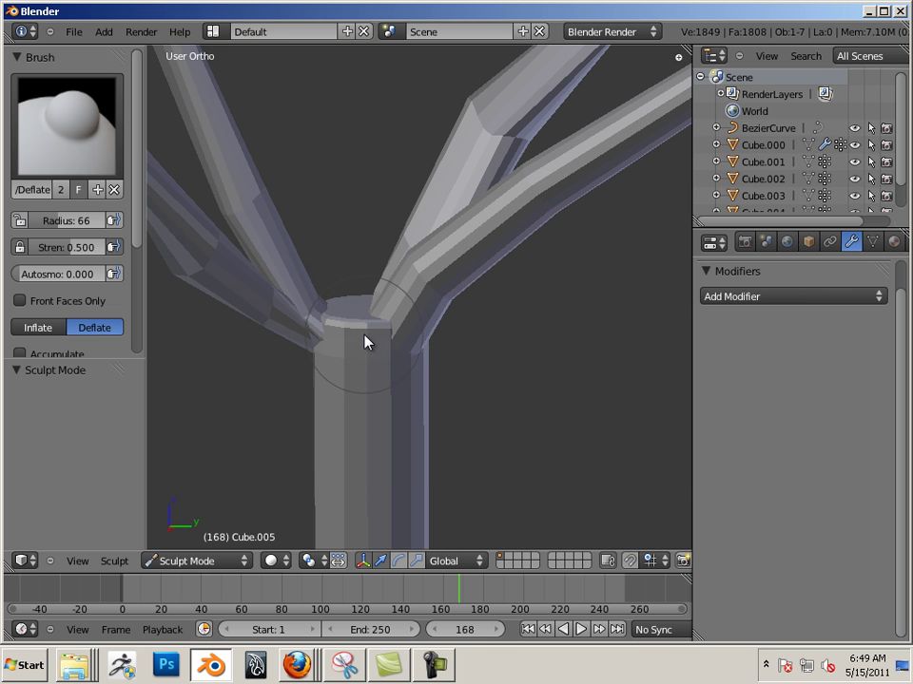
With the Grab brush, pull the branch base at the junction down and left
left_click(87, 122)
left_click(656, 233)
mouse_move(354, 322)
left_mouse_down()
mouse_move(355, 309)
mouse_move(421, 346)
left_mouse_up()
mouse_move(422, 346)
middle_mouse_down()
mouse_move(273, 447)
mouse_move(348, 417)
mouse_move(383, 317)
middle_mouse_up()
mouse_move(383, 318)
left_mouse_down()
mouse_move(394, 312)
mouse_move(375, 319)
mouse_move(383, 319)
mouse_move(376, 339)
mouse_move(303, 369)
left_mouse_up()
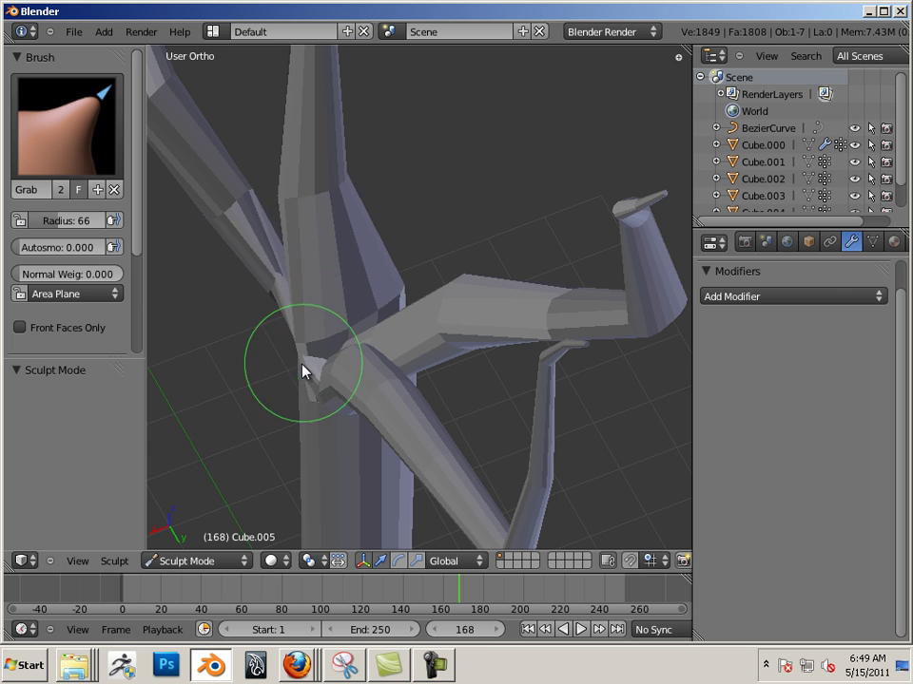
mouse_move(303, 369)
middle_mouse_down()
mouse_move(378, 312)
mouse_move(360, 369)
middle_mouse_up()
mouse_move(360, 369)
left_mouse_down()
mouse_move(373, 352)
mouse_move(302, 423)
mouse_move(348, 459)
left_mouse_up()
Keep grab-sculpting the junction from other angles so the branch base blends into the trunk top
middle_click_drag(348, 459, 403, 390)
left_click_drag(403, 391, 369, 419)
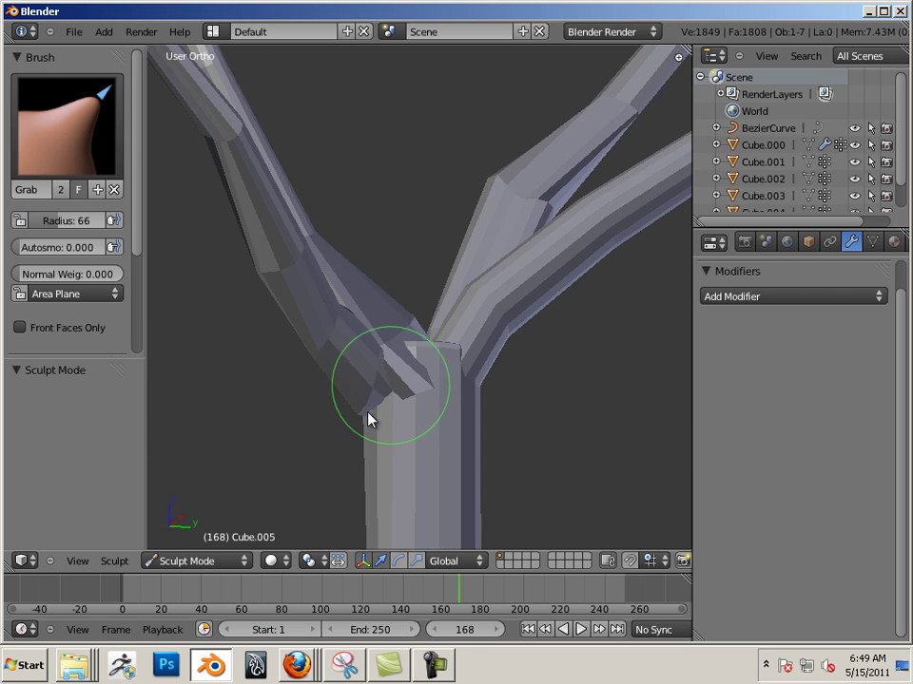
mouse_move(438, 423)
middle_mouse_down()
mouse_move(382, 474)
mouse_move(356, 422)
mouse_move(346, 483)
mouse_move(428, 423)
middle_mouse_up()
left_click_drag(427, 423, 422, 362)
mouse_move(423, 362)
middle_mouse_down()
mouse_move(437, 420)
mouse_move(372, 412)
middle_mouse_up()
left_click_drag(457, 367, 533, 403)
mouse_move(534, 403)
middle_mouse_down()
mouse_move(503, 394)
mouse_move(371, 403)
mouse_move(473, 393)
mouse_move(399, 379)
mouse_move(473, 389)
mouse_move(335, 264)
mouse_move(414, 426)
mouse_move(467, 415)
mouse_move(440, 367)
mouse_move(488, 375)
middle_mouse_up()
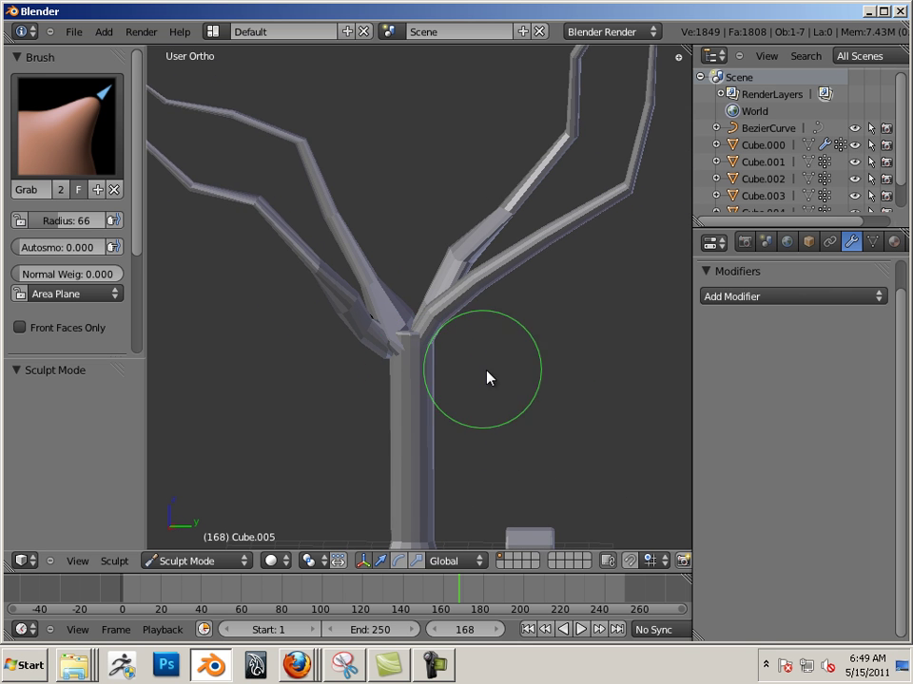
Enter Edit Mode on the branch mesh, deselect all vertices, then toggle Tab again
key("Tab")
key("a")
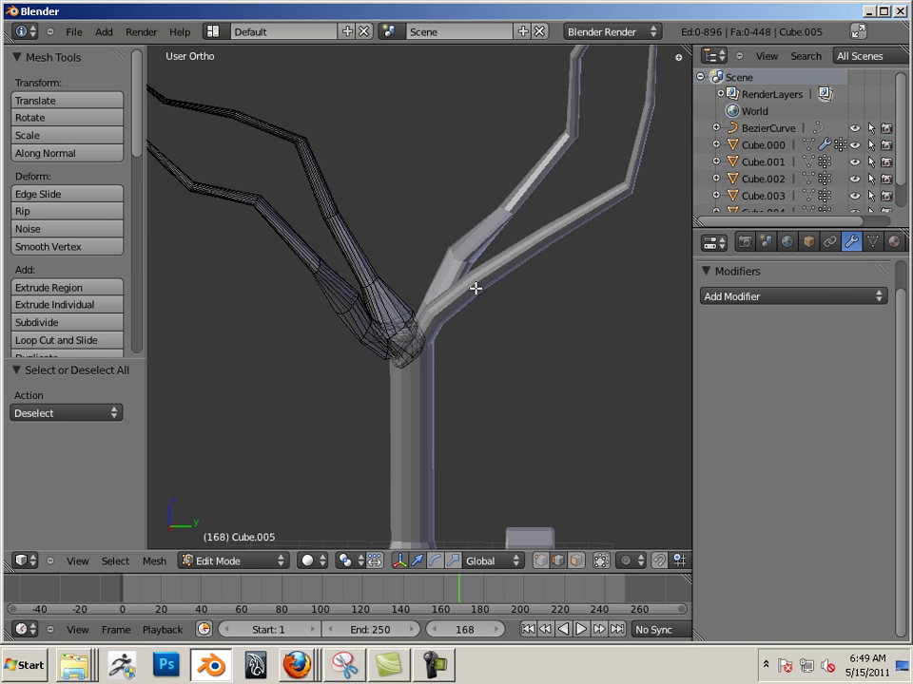
key("Tab")
key("Tab")
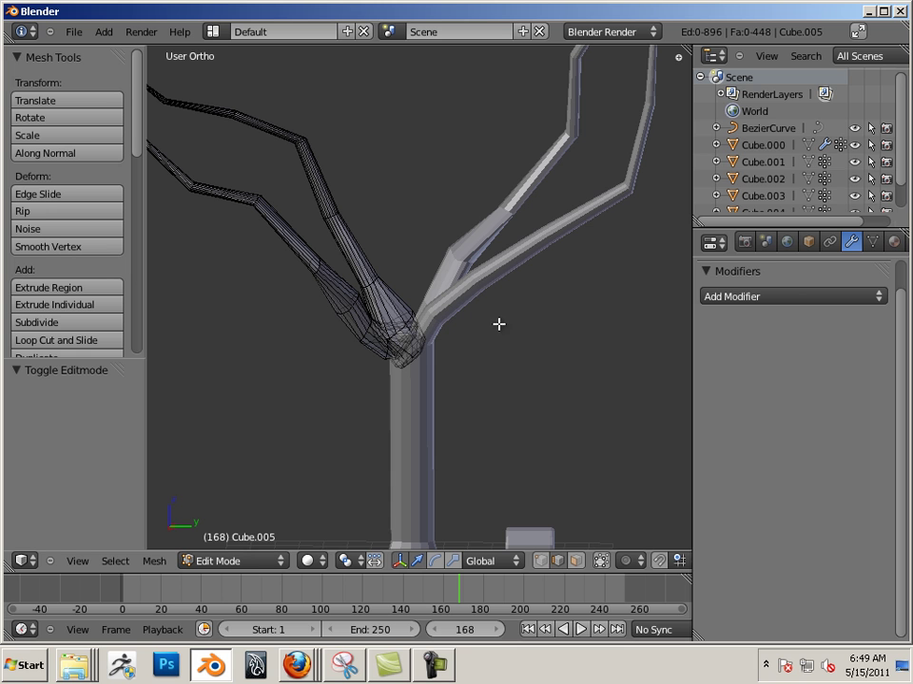